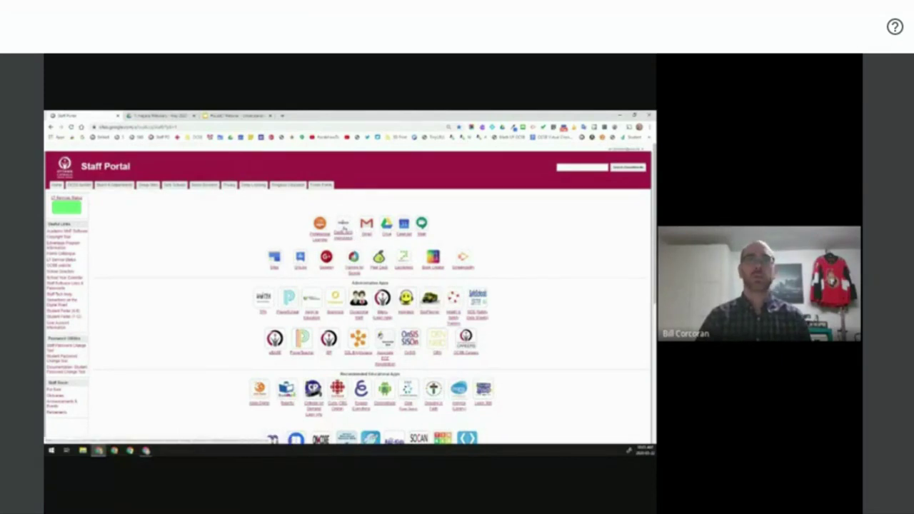
# Step: Open Teacher Dashboard and show the nickname and colour options for the first CSC training class
pyautogui.click(344, 232)
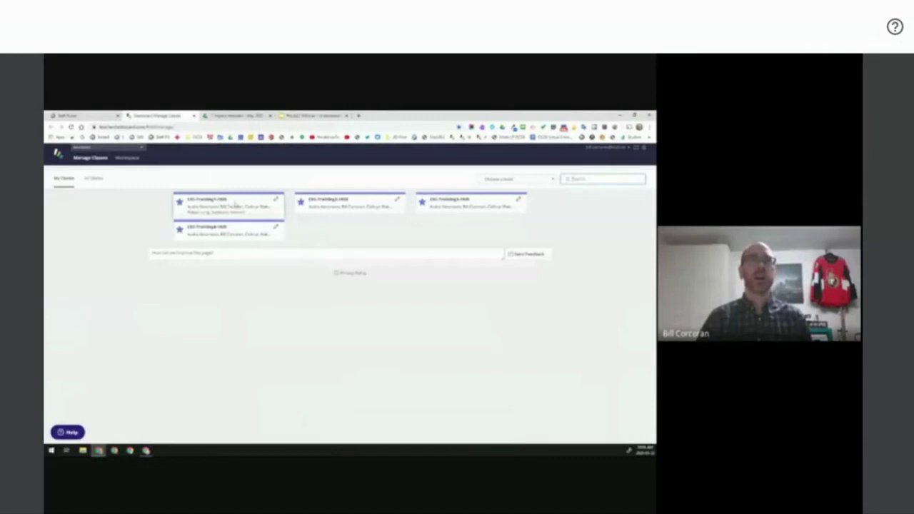
pyautogui.click(277, 201)
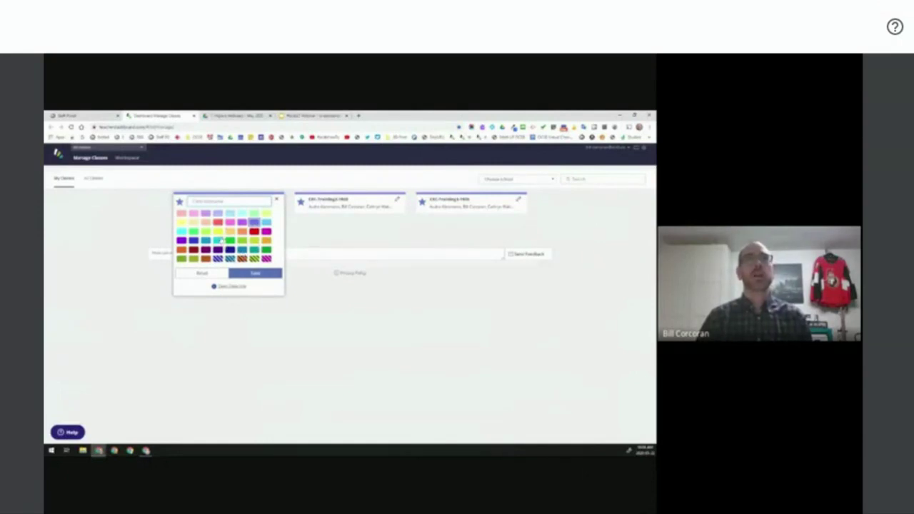
# Step: Give the first class a yellow card with the nickname text 'Unit 4' and save
pyautogui.click(219, 233)
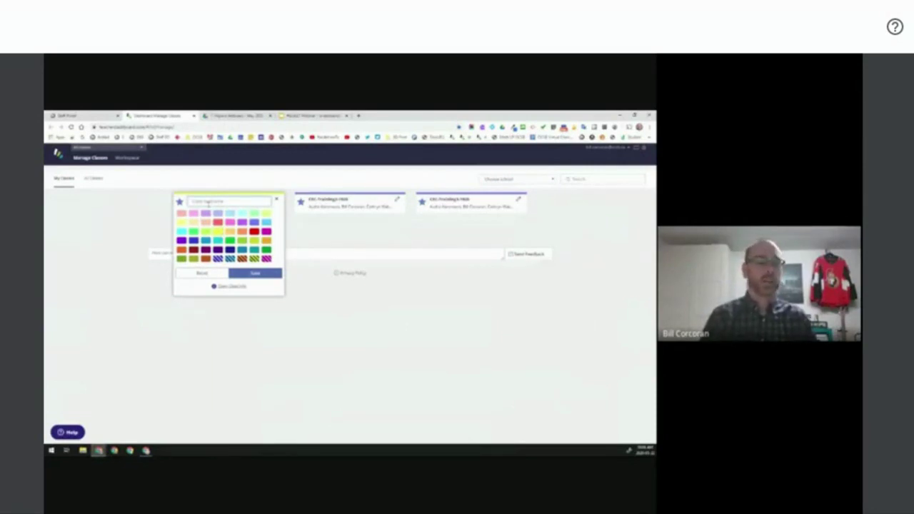
pyautogui.write('Unit 4')
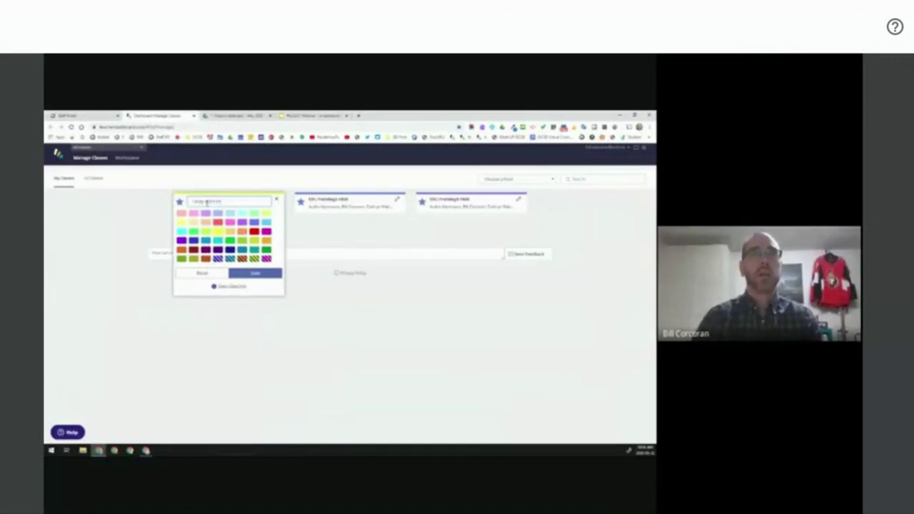
pyautogui.click(254, 273)
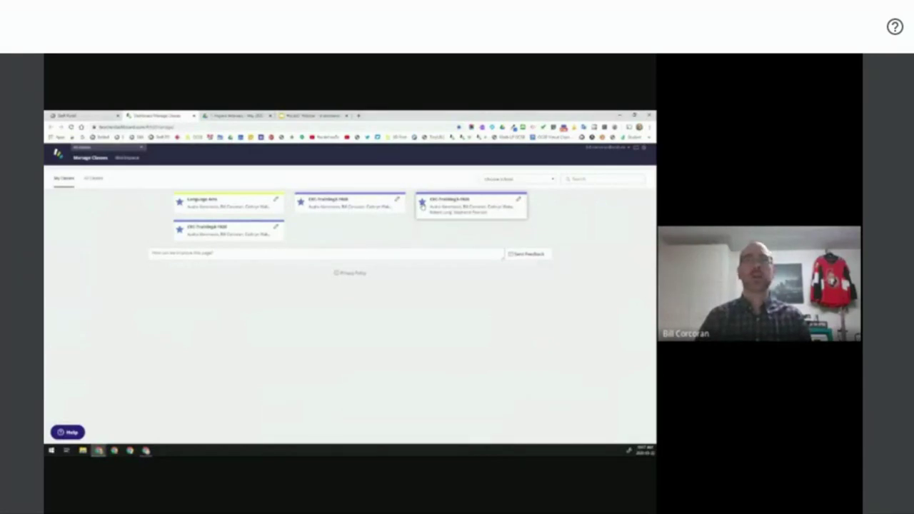
# Step: Unstar the third class card and reload so My Classes lists three classes
pyautogui.click(422, 204)
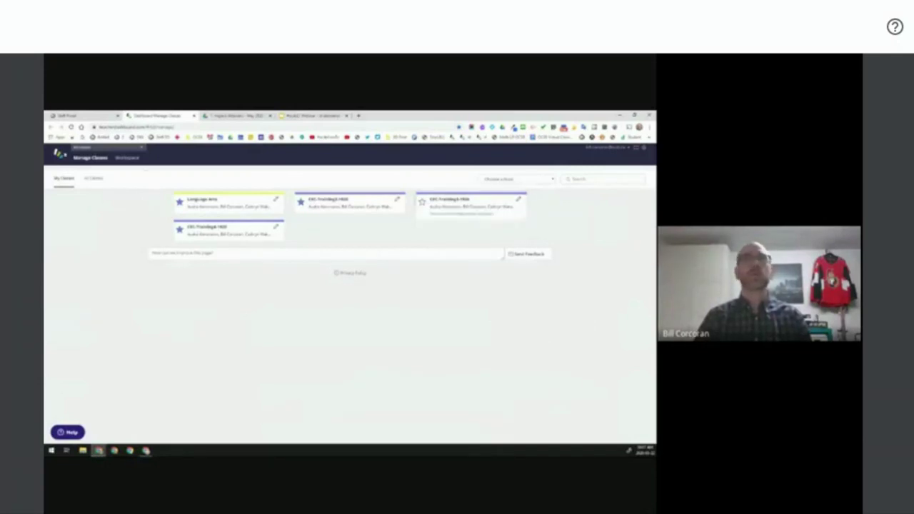
pyautogui.click(71, 126)
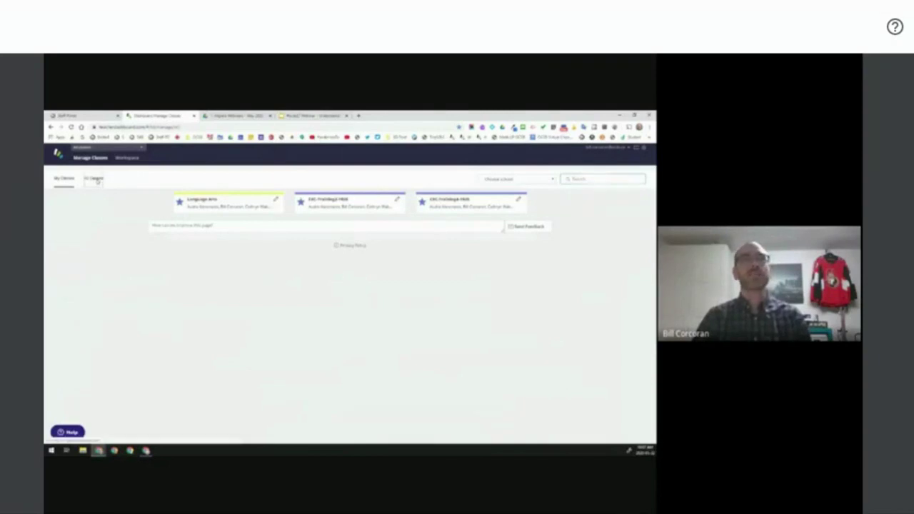
# Step: Star the unfavourited class again under All Classes, then return to My Classes
pyautogui.click(95, 179)
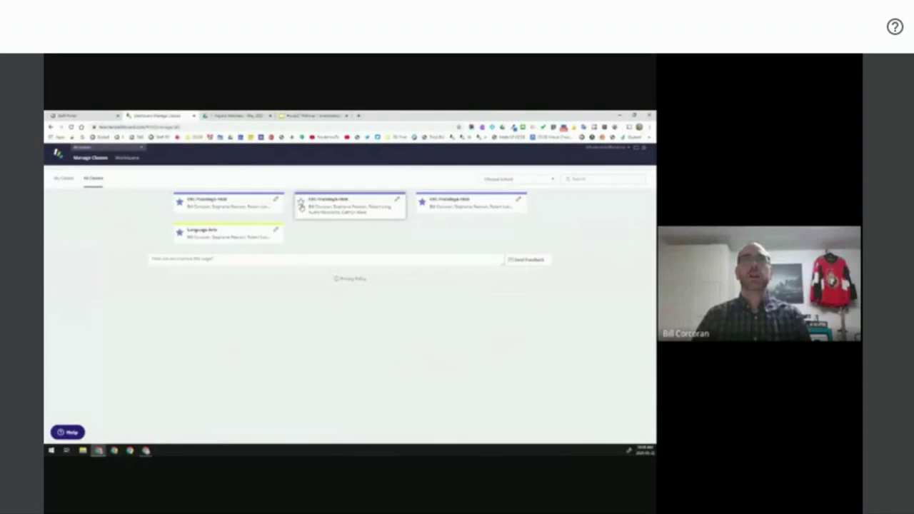
pyautogui.click(301, 203)
pyautogui.click(67, 183)
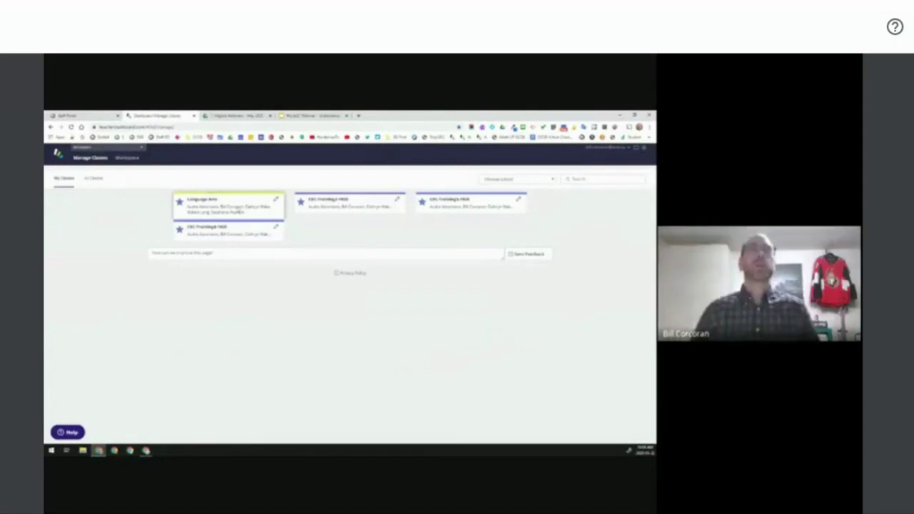
# Step: Open the Language Arts class and set student tiles to five documents each
pyautogui.click(222, 203)
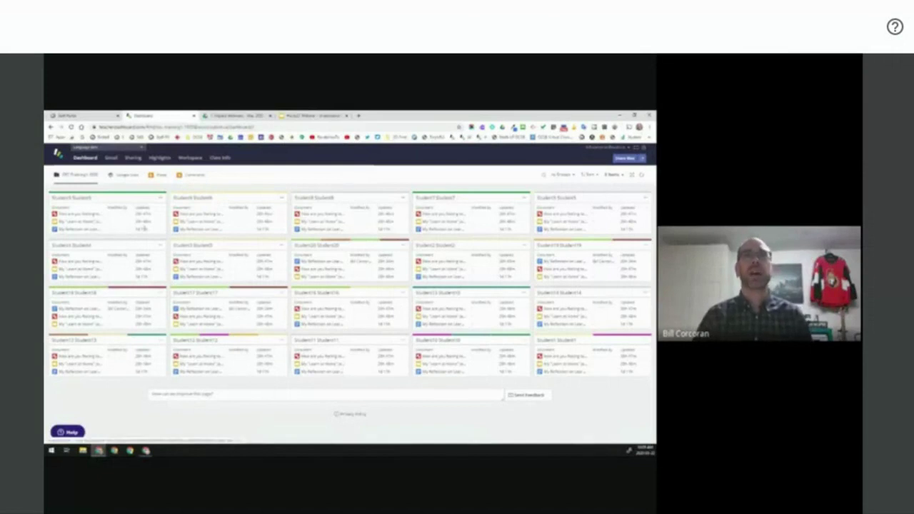
pyautogui.click(618, 176)
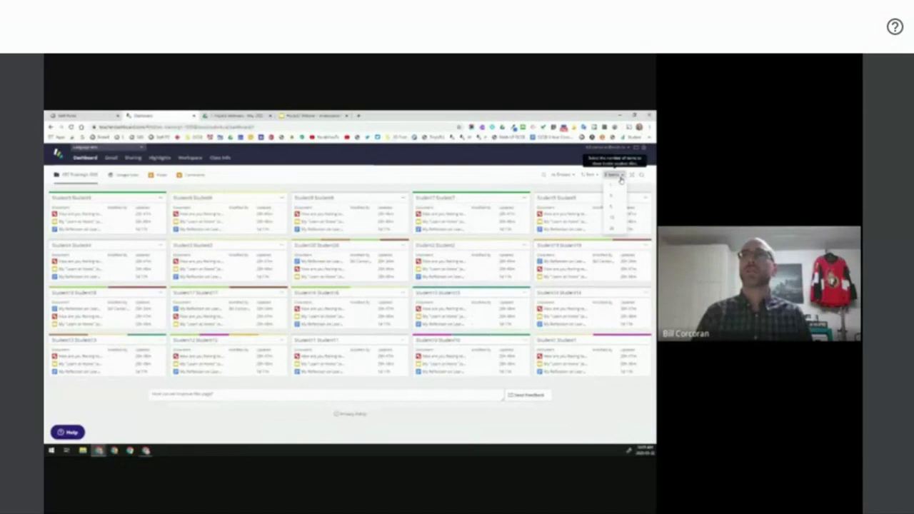
pyautogui.click(616, 209)
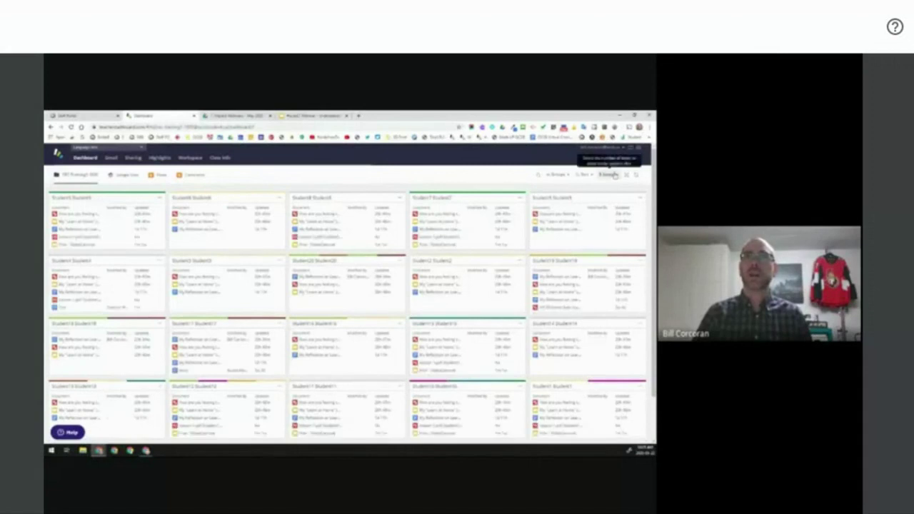
# Step: Set the student tiles to show 10 documents each
pyautogui.click(612, 175)
pyautogui.click(617, 215)
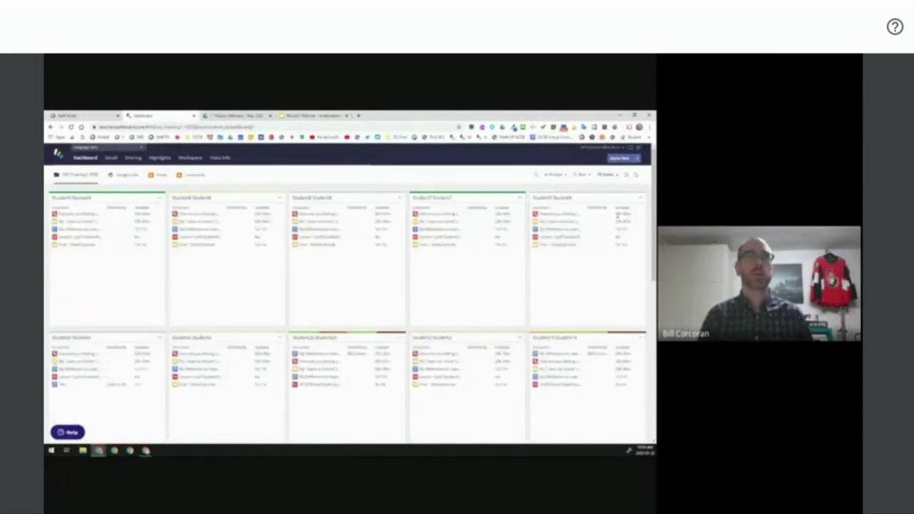
pyautogui.moveTo(442, 214)
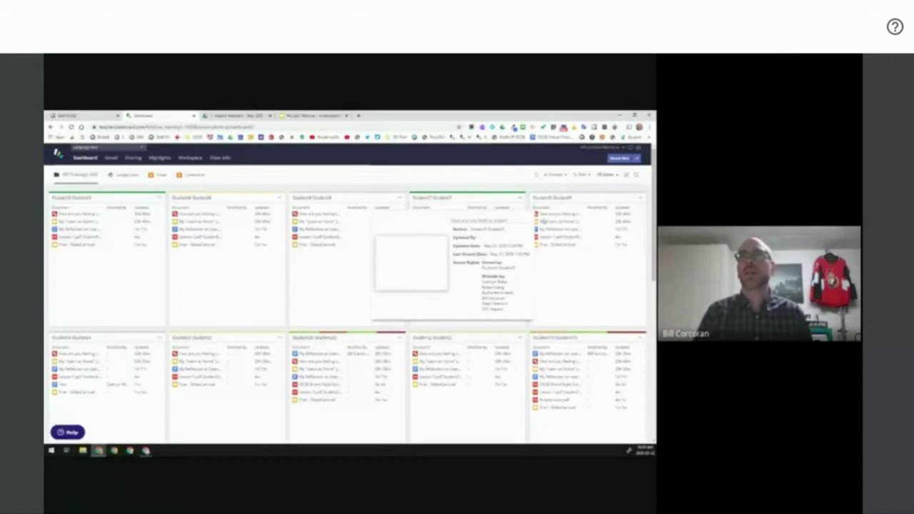
# Step: Set the student tiles back to 3 documents each so all twenty students fit
pyautogui.click(611, 179)
pyautogui.click(610, 197)
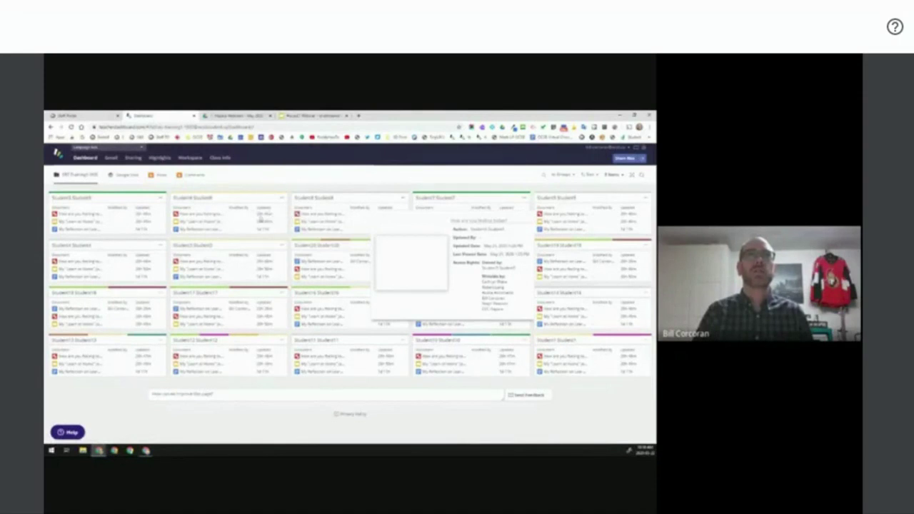
pyautogui.moveTo(265, 213)
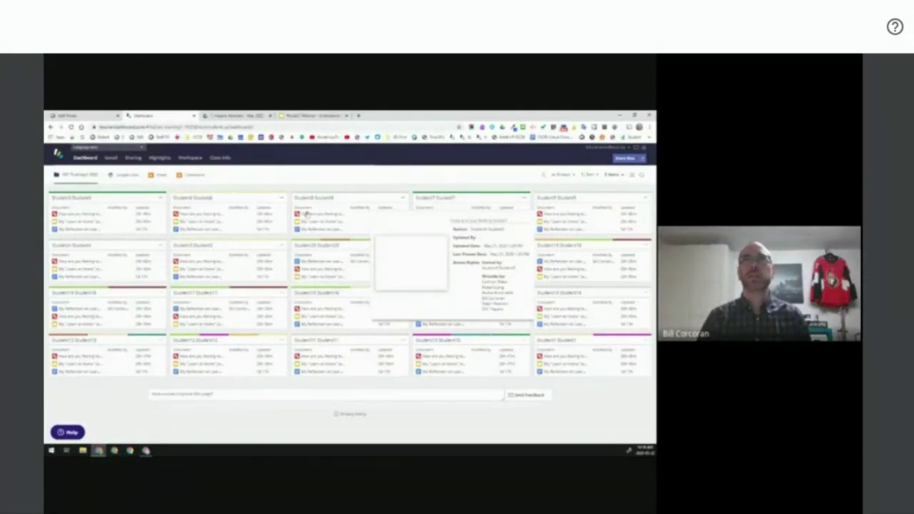
# Step: Sort the student tiles A–Z by name, starting with Student1
pyautogui.click(590, 178)
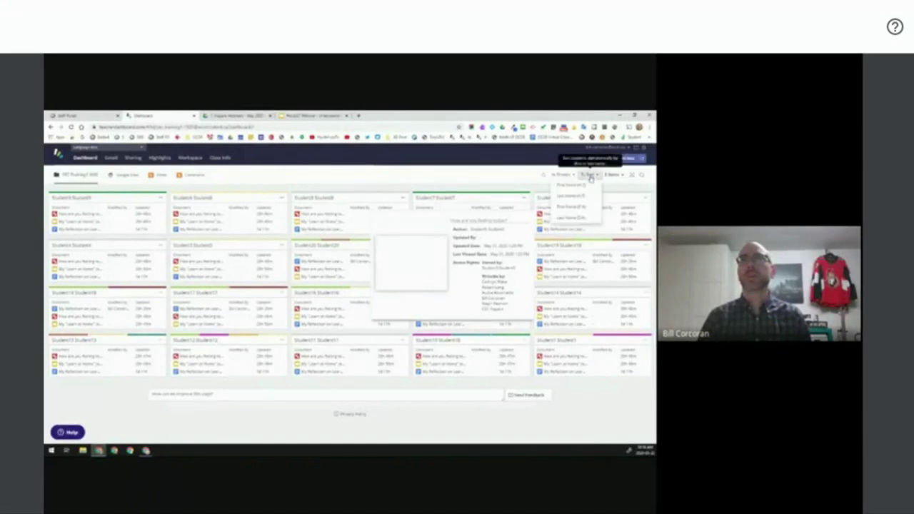
pyautogui.click(583, 188)
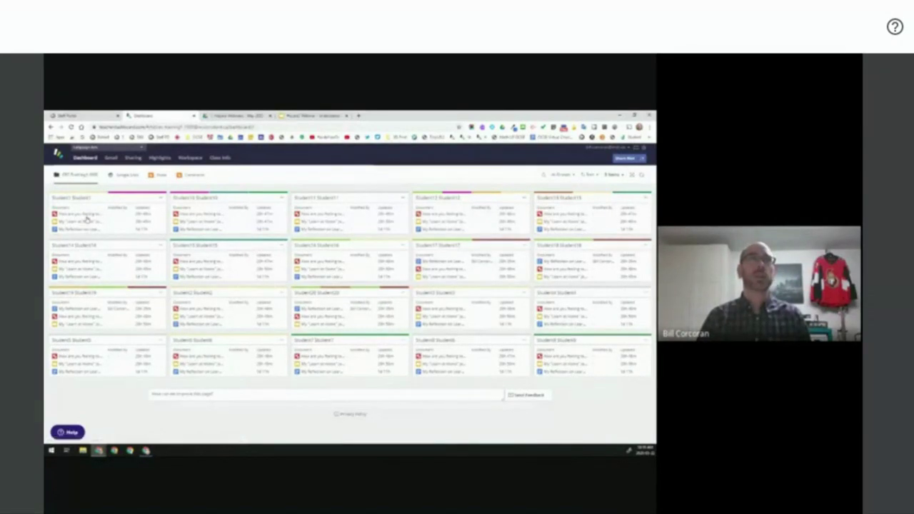
# Step: Open Smart Share for the class, then switch to the Hapara Webinars Google Drive folder
pyautogui.moveTo(87, 219)
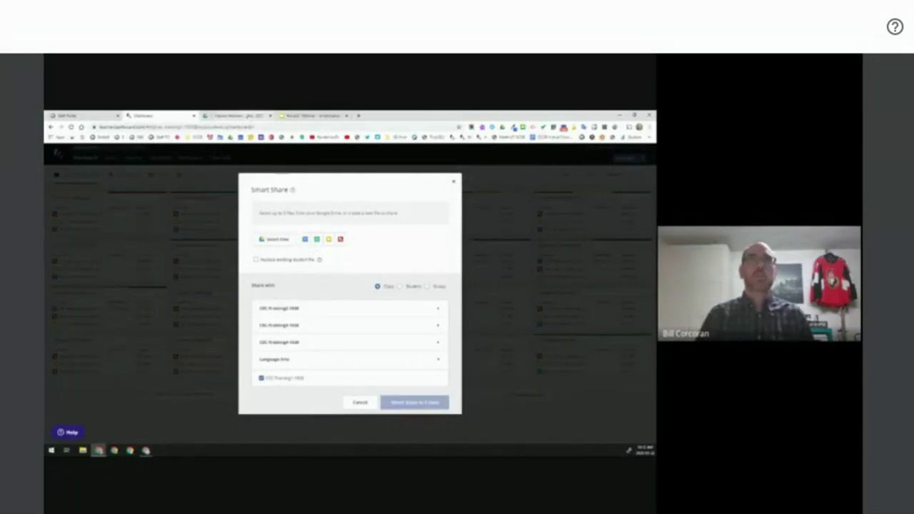
pyautogui.click(245, 115)
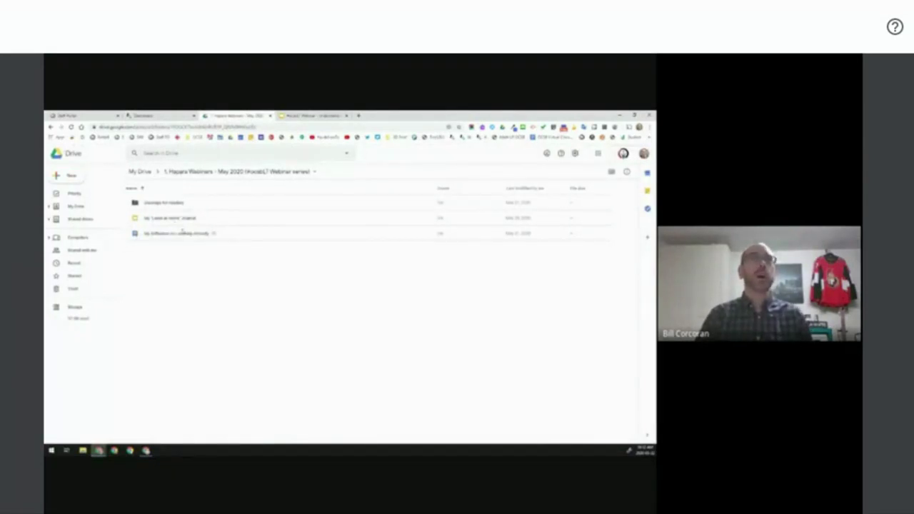
# Step: Open the My "Learn at Home" Journal slides and view slide 2, the Date page
pyautogui.doubleClick(178, 220)
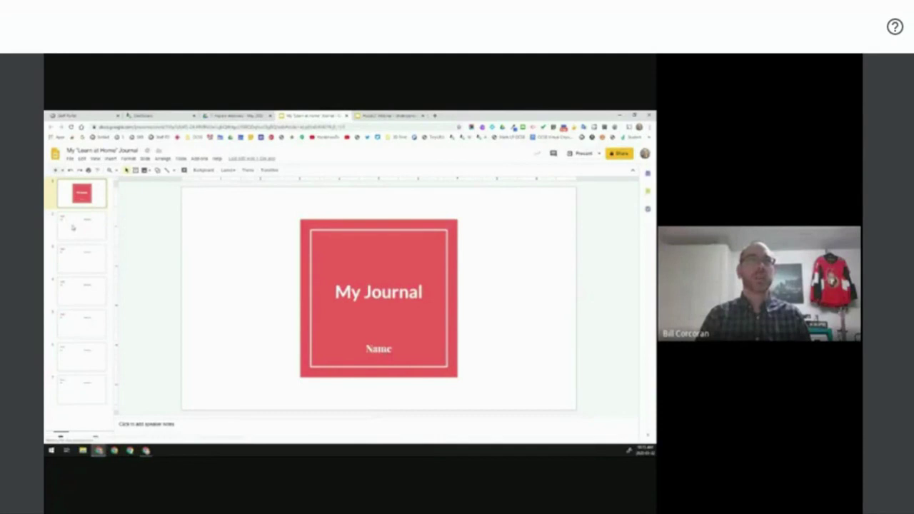
pyautogui.click(72, 227)
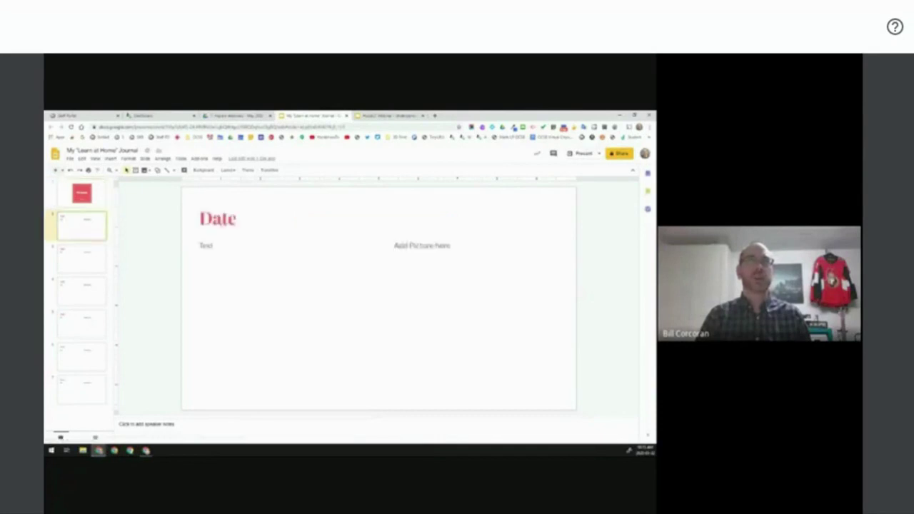
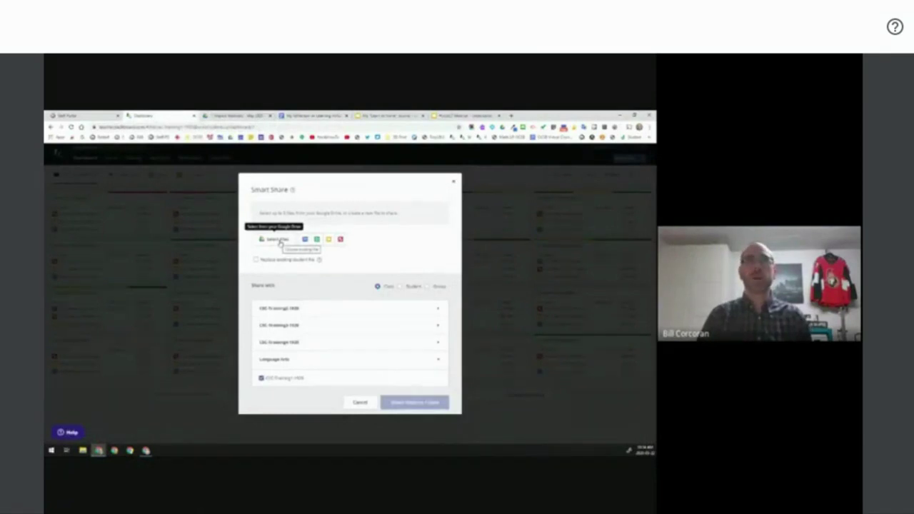
# Step: In Drive, sort by last modified and pick My "Learn at Home" Journal from Hapara Webinars May 2020
pyautogui.click(278, 240)
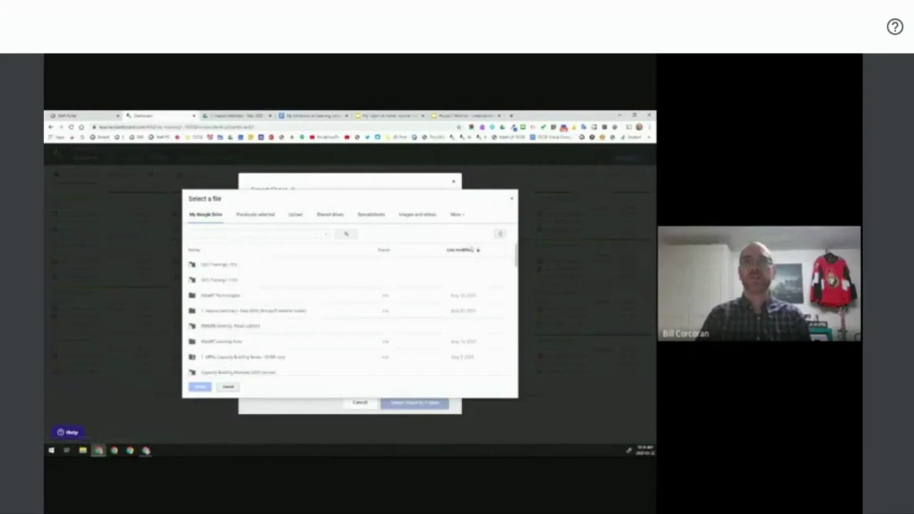
pyautogui.click(474, 252)
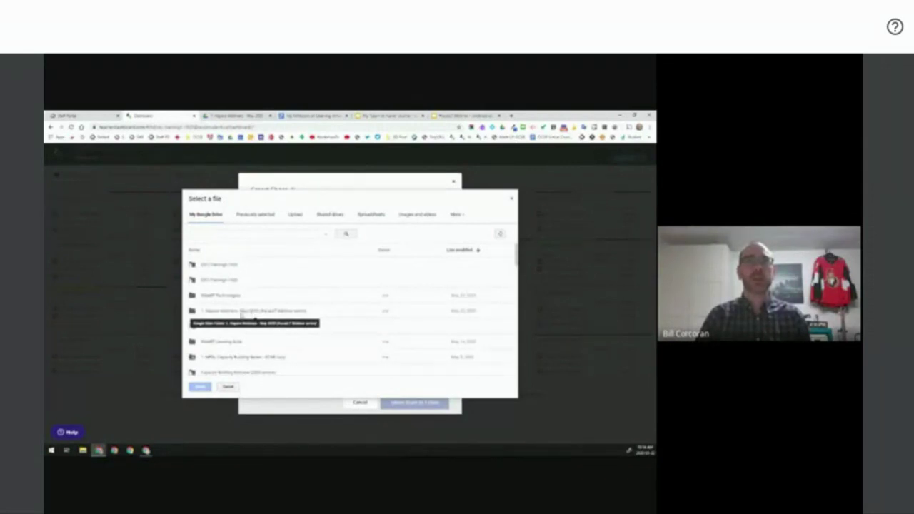
pyautogui.doubleClick(242, 313)
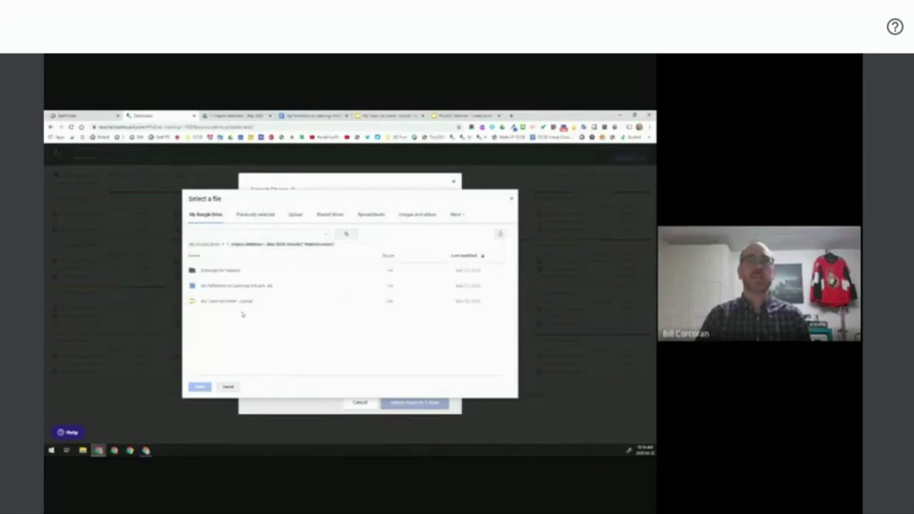
pyautogui.click(231, 287)
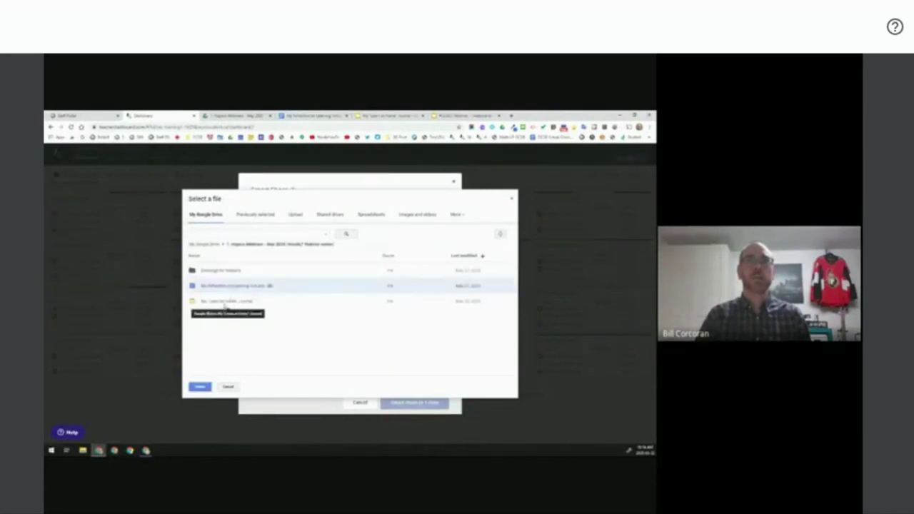
pyautogui.click(225, 304)
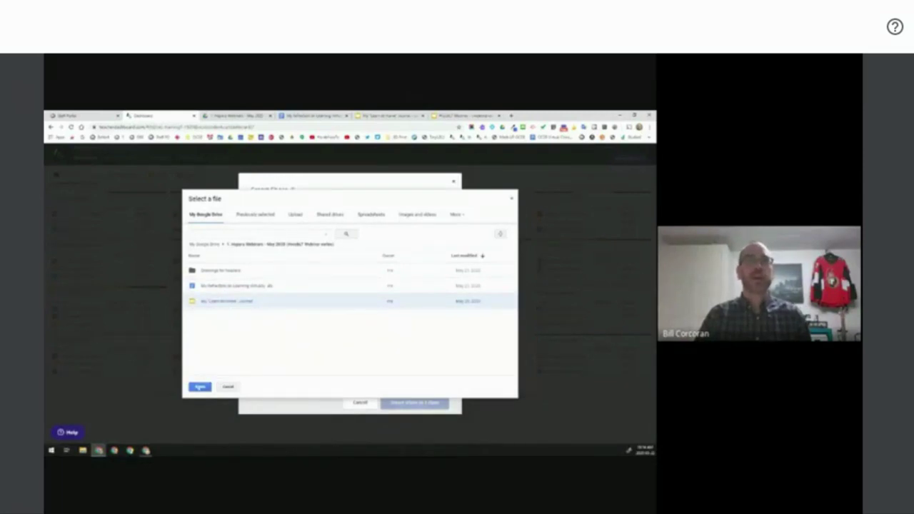
pyautogui.click(199, 387)
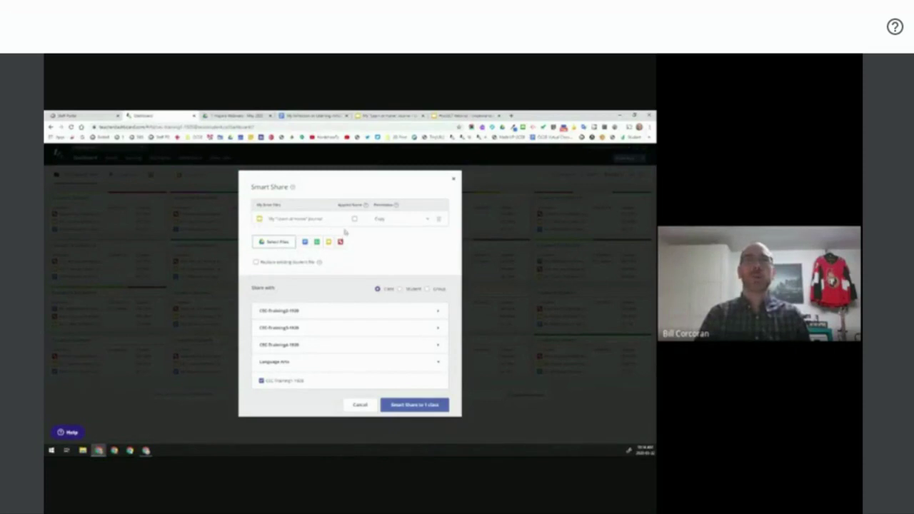
# Step: Keep the journal's permission set to Copy and tick Append Name for student copies
pyautogui.click(420, 222)
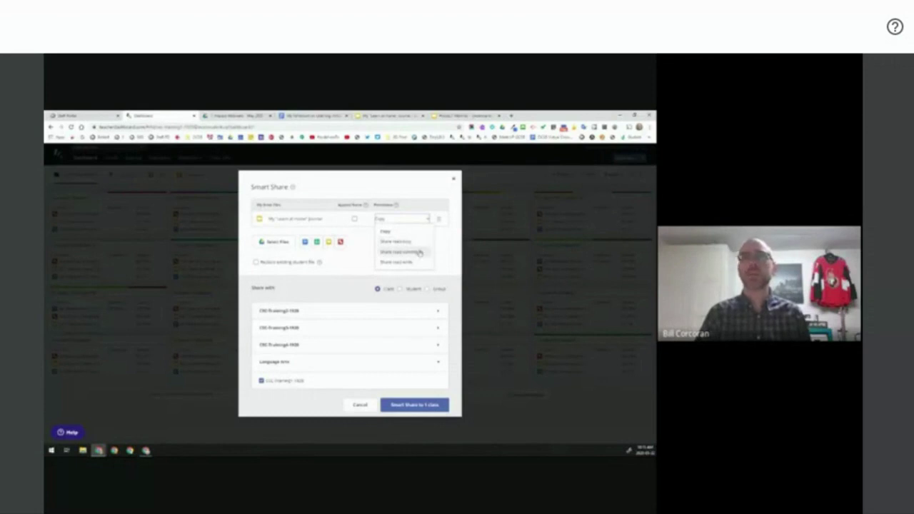
pyautogui.click(394, 236)
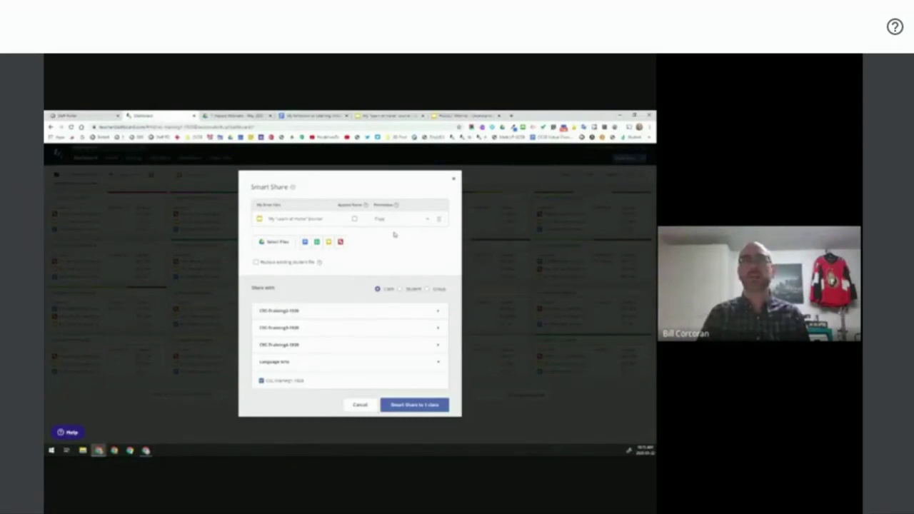
pyautogui.click(354, 220)
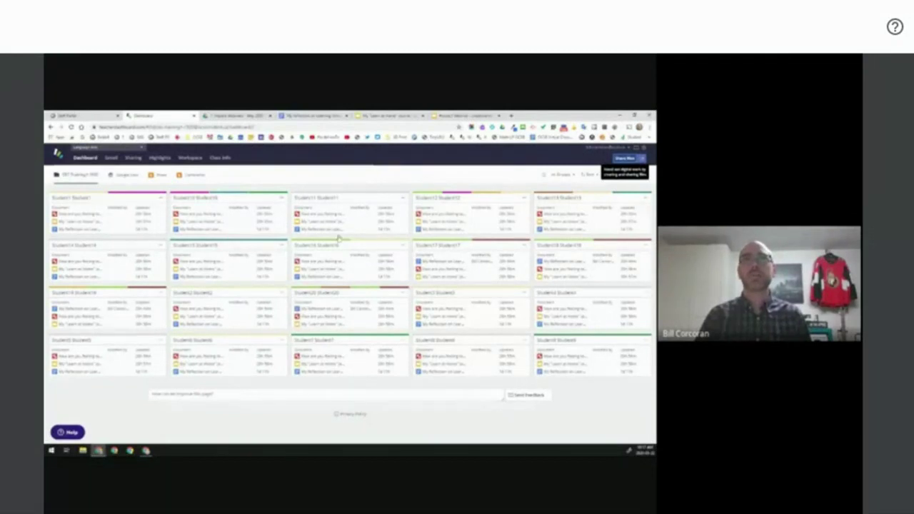
# Step: Set student cards to show the largest number of files, then check the first card's actions menu
pyautogui.click(592, 176)
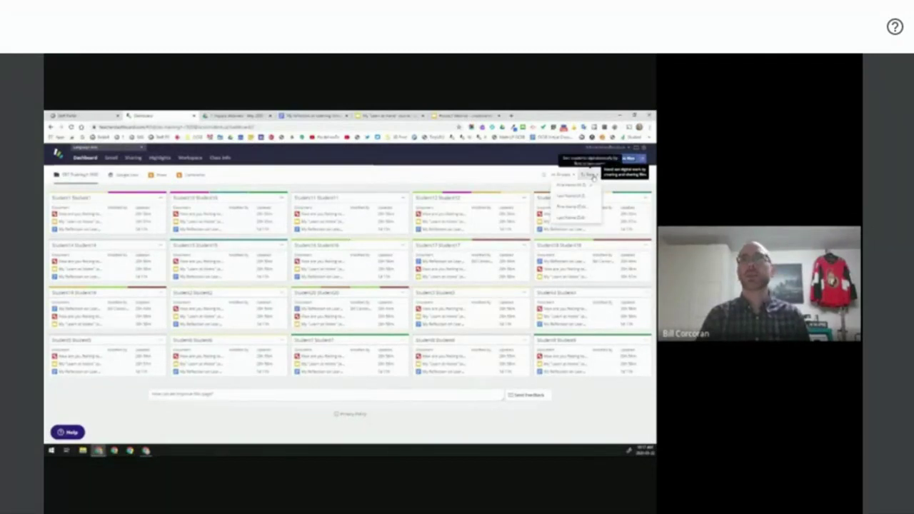
pyautogui.click(613, 175)
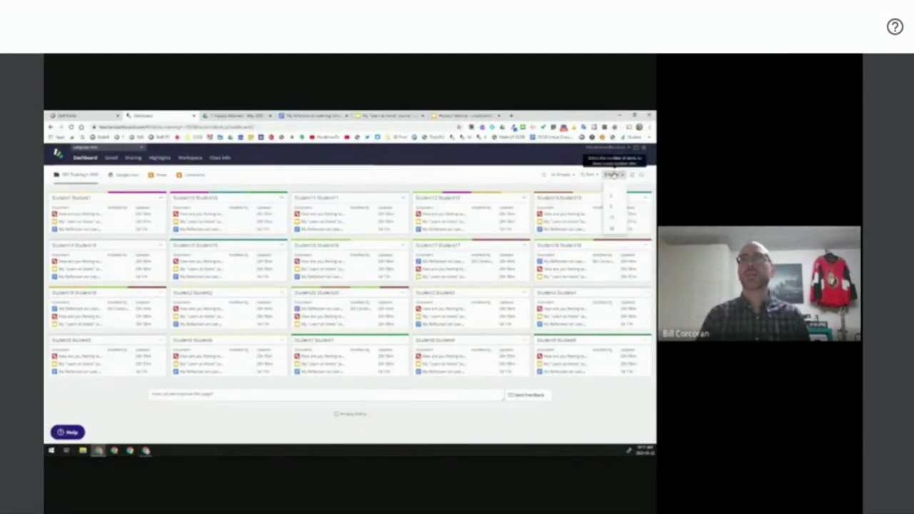
pyautogui.click(617, 229)
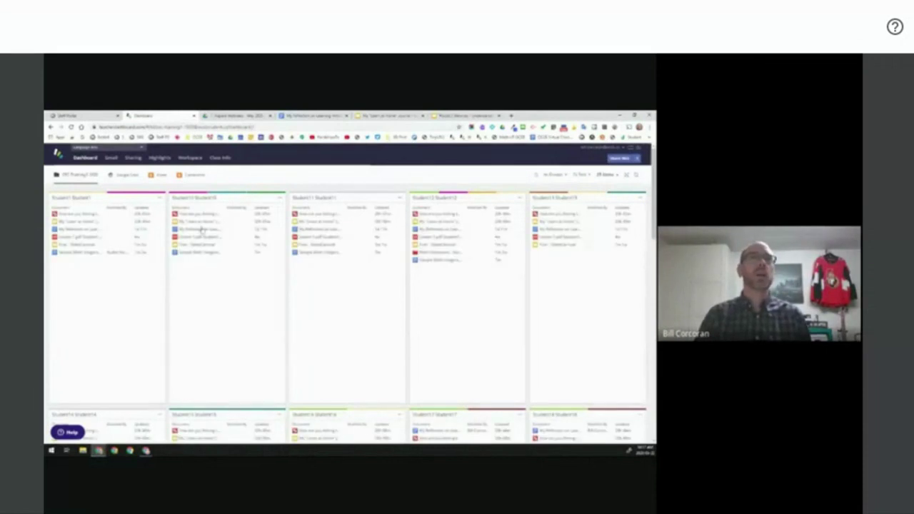
pyautogui.click(159, 199)
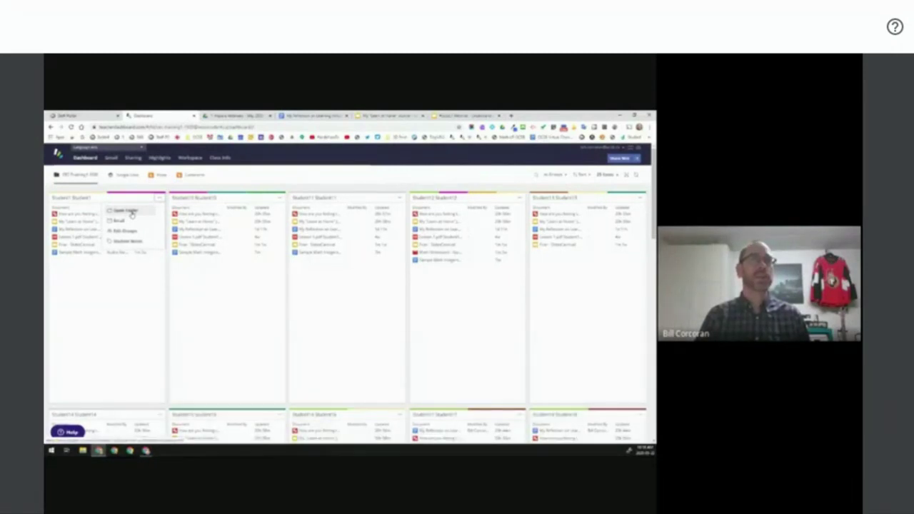
pyautogui.click(160, 198)
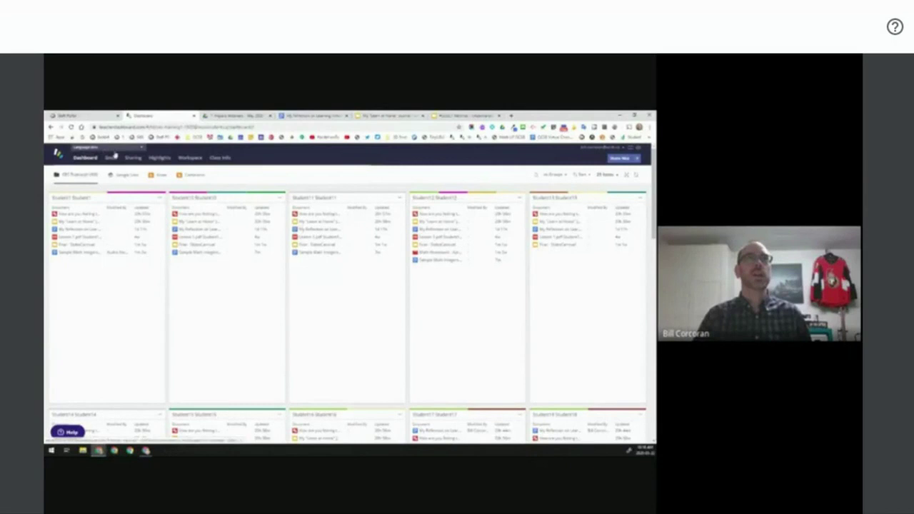
# Step: Go to Class Info and open the Language Arts class folder in Google Drive
pyautogui.click(221, 157)
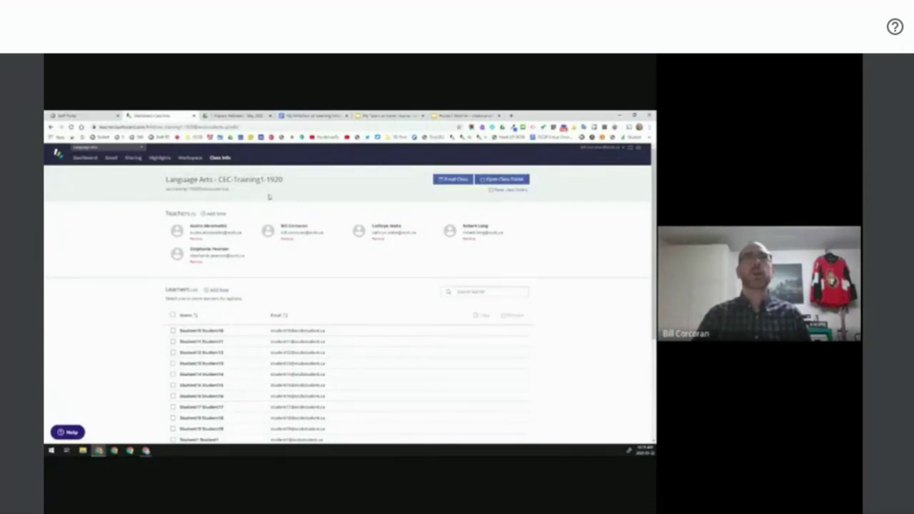
pyautogui.click(506, 180)
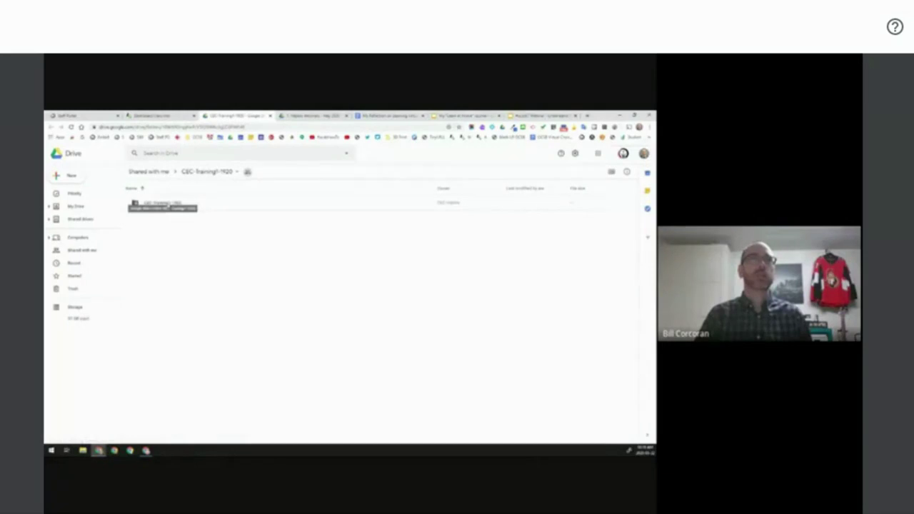
# Step: Star the CEC-Training1-1920 folder, add a shortcut to it in My Drive, and open it
pyautogui.rightClick(168, 204)
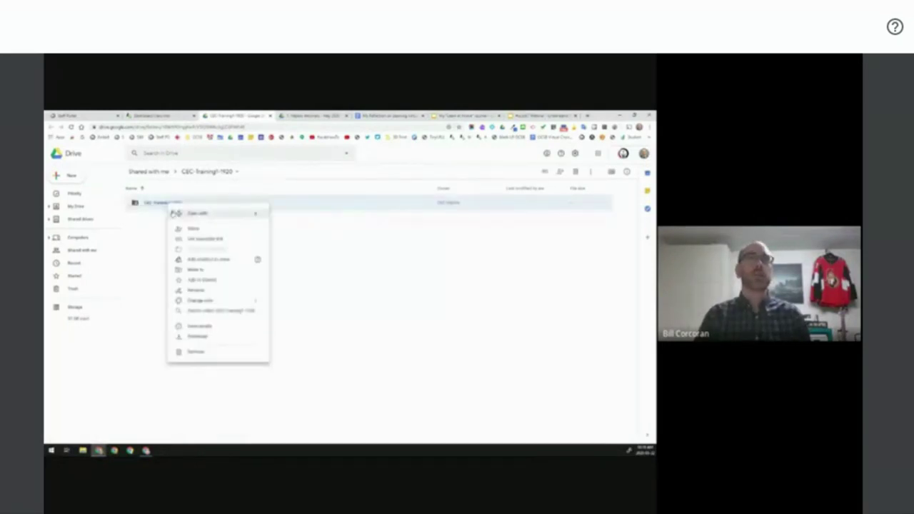
pyautogui.click(202, 281)
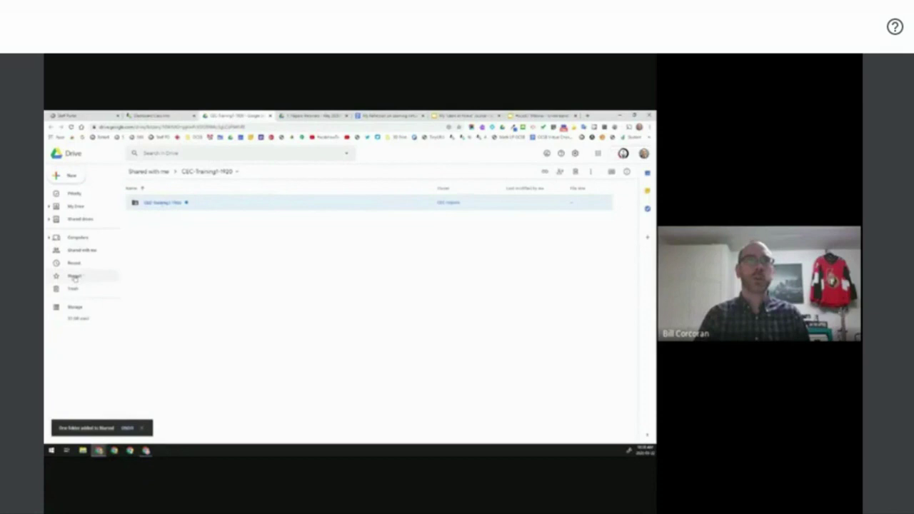
pyautogui.rightClick(199, 205)
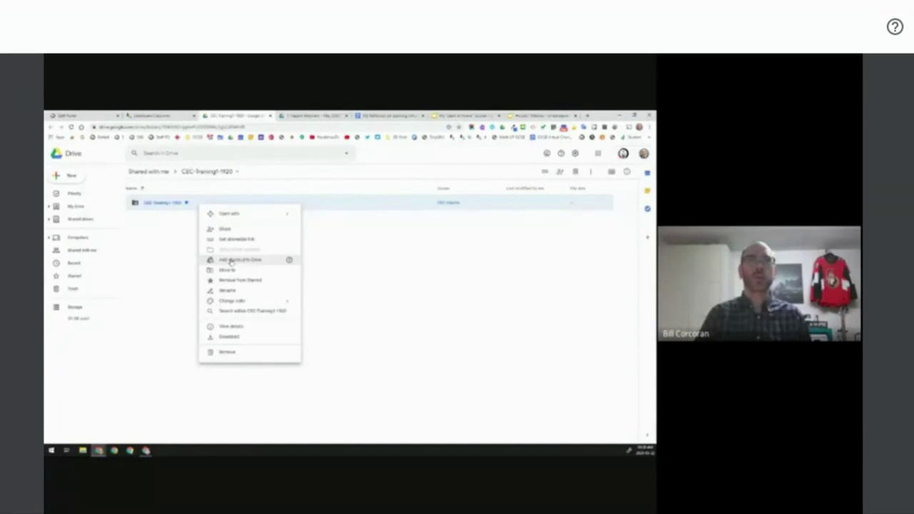
pyautogui.click(230, 262)
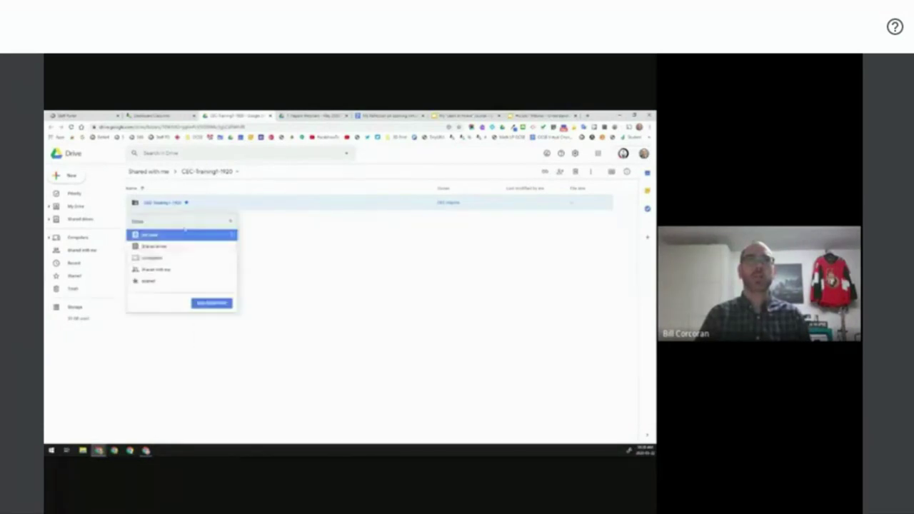
pyautogui.doubleClick(180, 236)
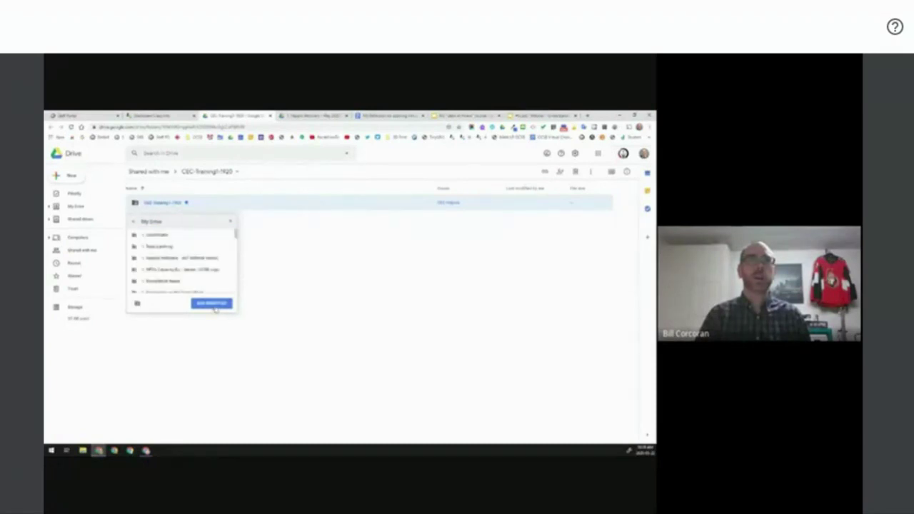
pyautogui.click(212, 304)
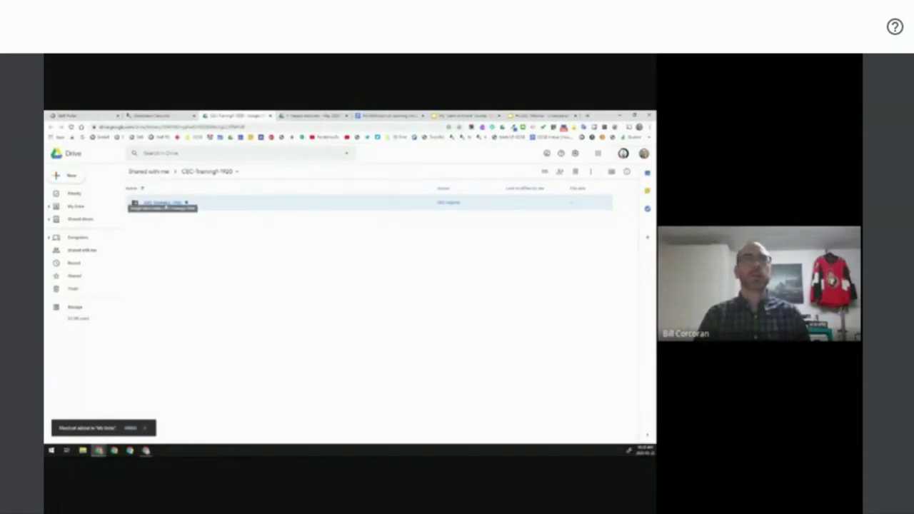
pyautogui.doubleClick(165, 205)
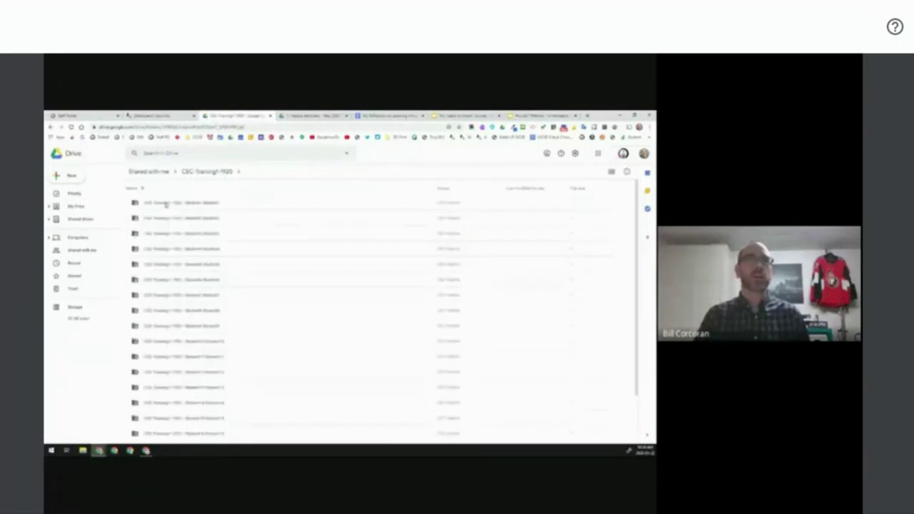
pyautogui.scroll(-1, 209, 301)
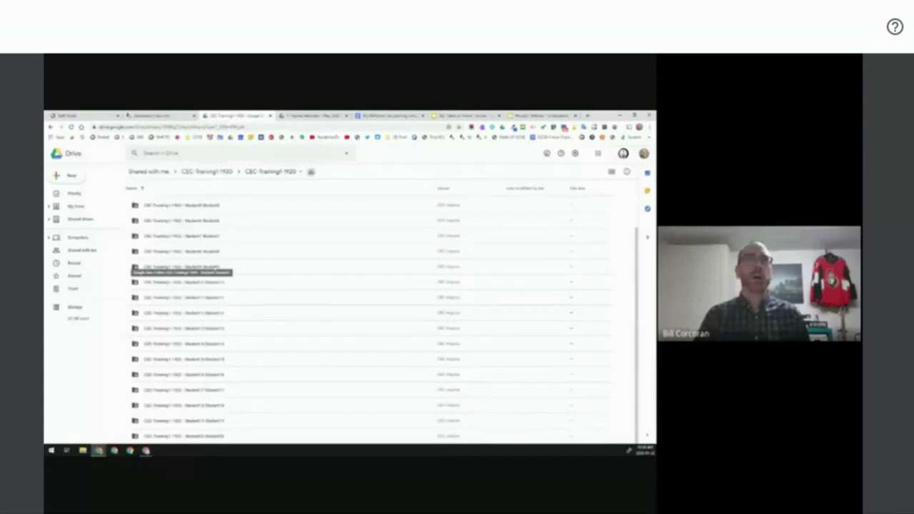
pyautogui.scroll(3, 215, 267)
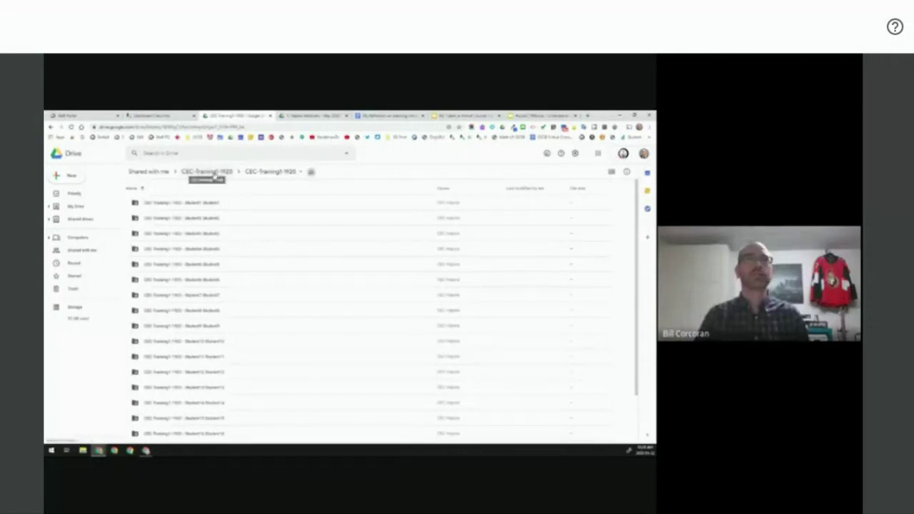
pyautogui.click(212, 173)
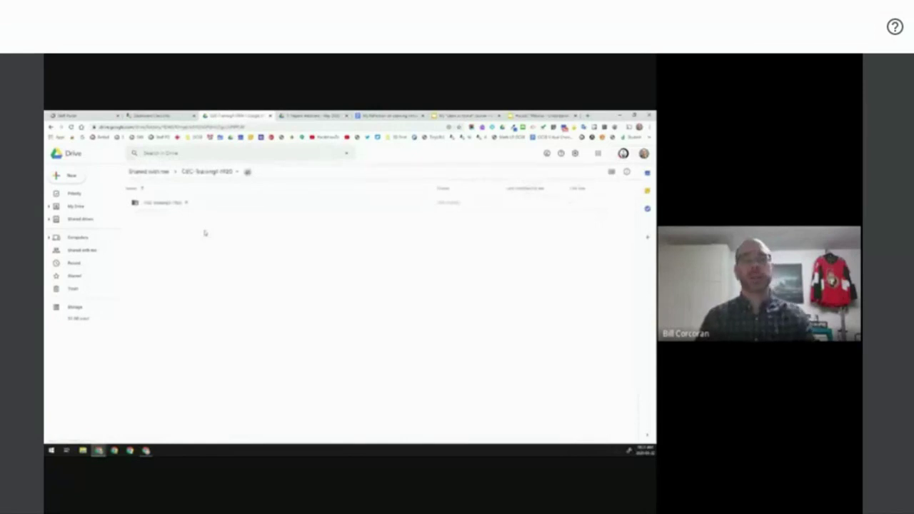
pyautogui.click(143, 153)
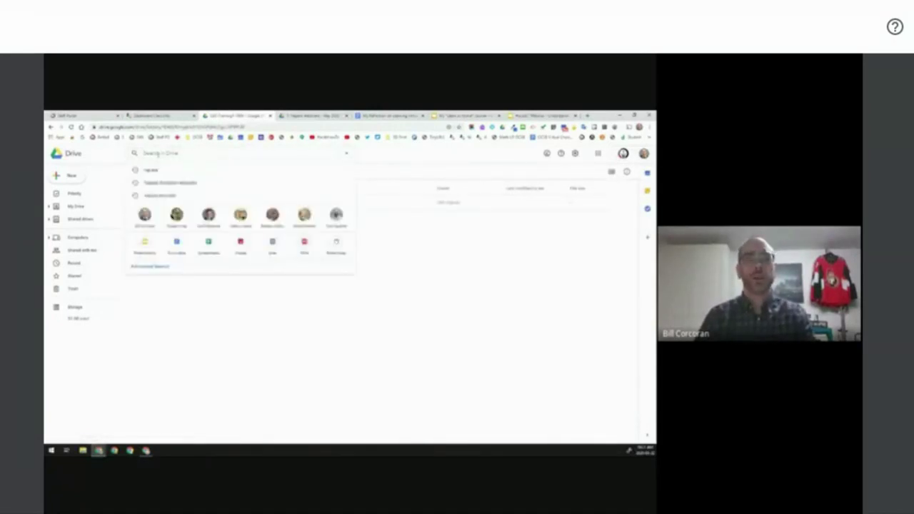
# Step: Search Drive for cec-training1-1920 and scroll through the class and student folder results
pyautogui.write('cec')
pyautogui.write(' t')
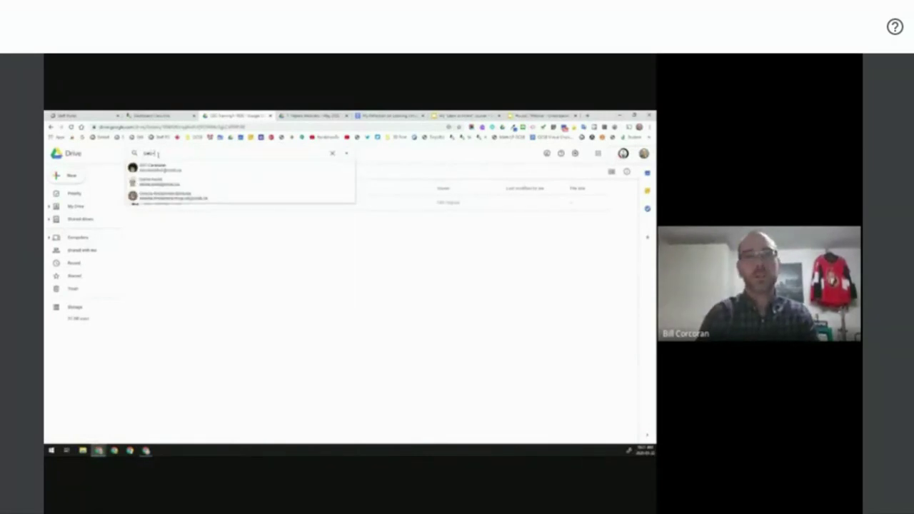
pyautogui.write('raining')
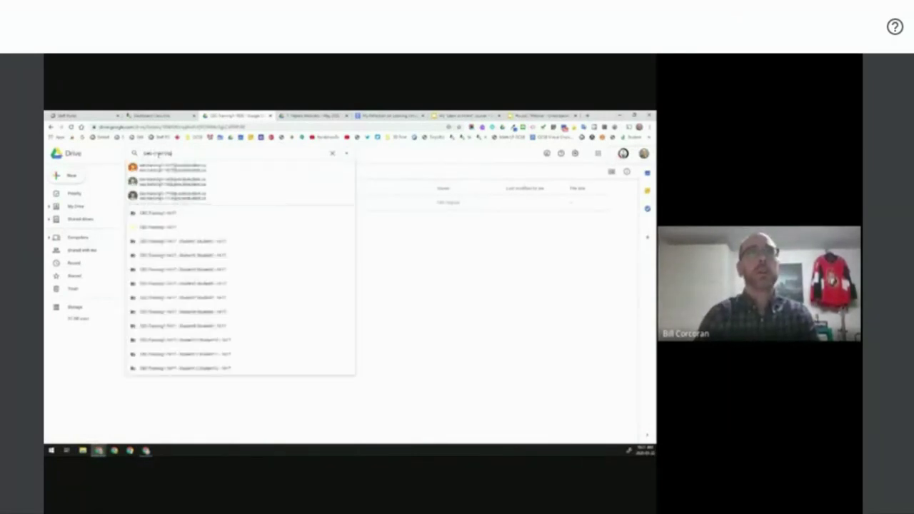
pyautogui.write('1')
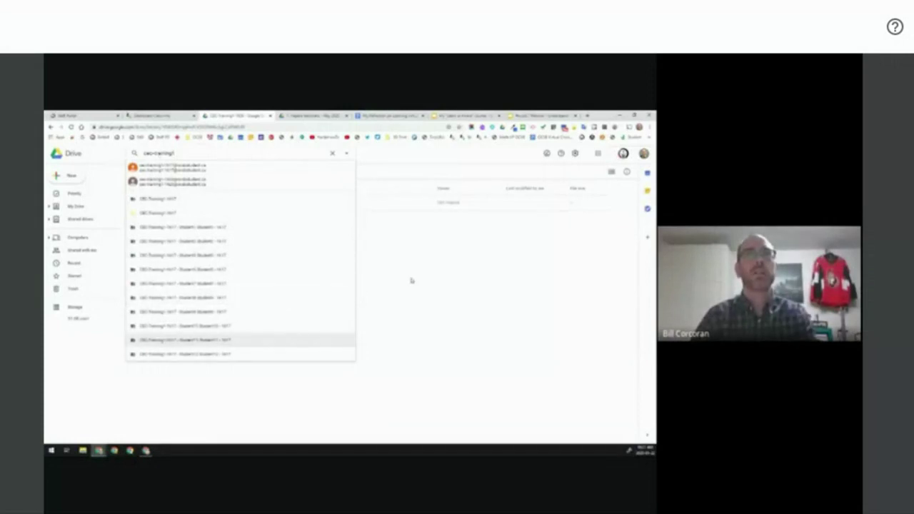
pyautogui.moveTo(175, 153); pyautogui.dragTo(146, 152)
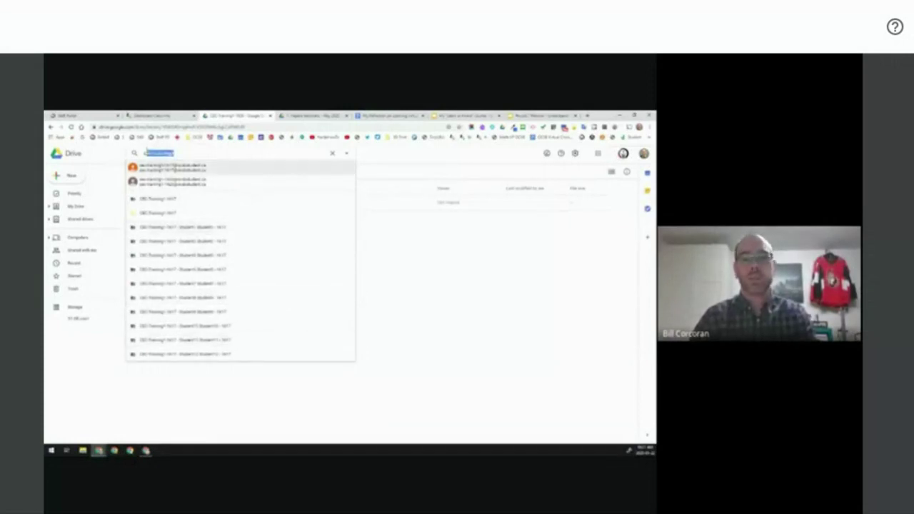
pyautogui.click(197, 156)
pyautogui.write('8')
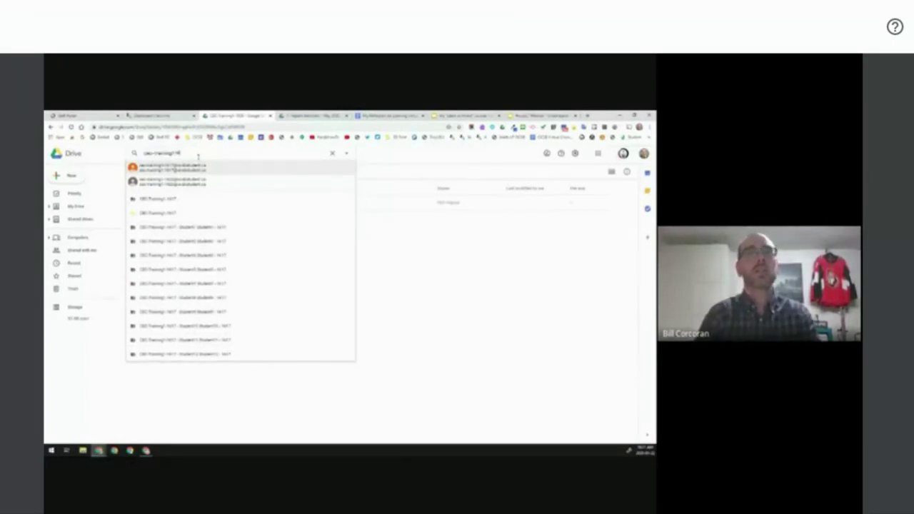
pyautogui.write('20')
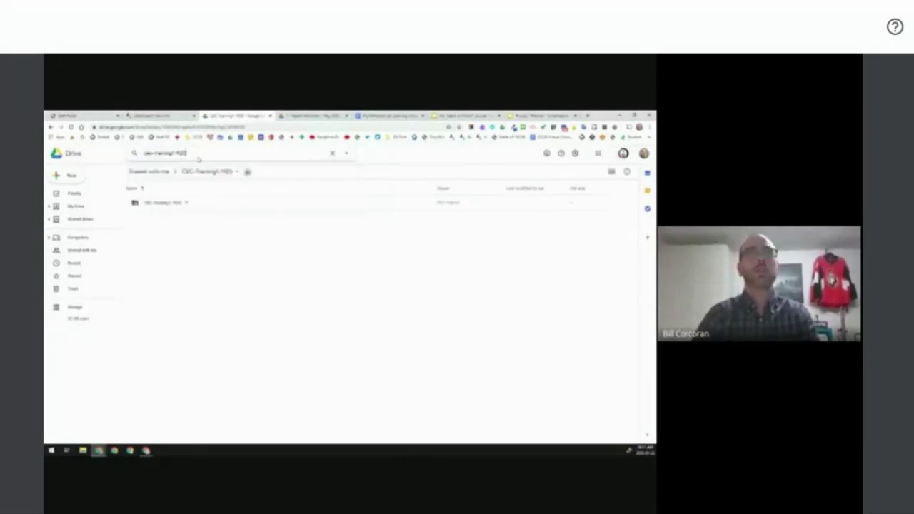
pyautogui.press('Return')
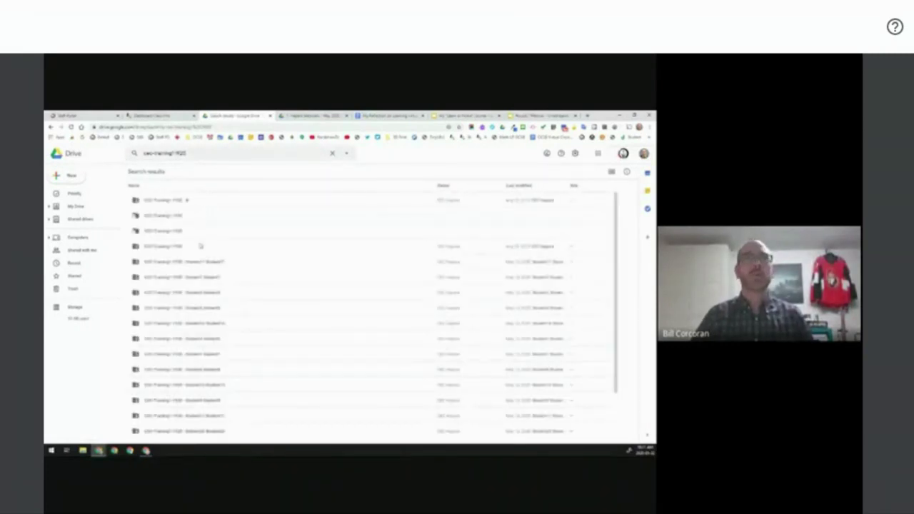
pyautogui.scroll(-5, 187, 228)
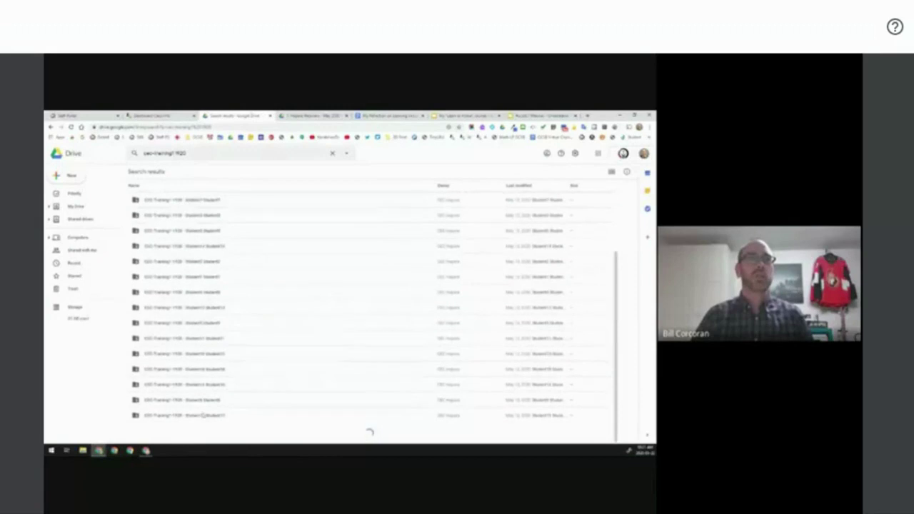
pyautogui.scroll(5, 213, 294)
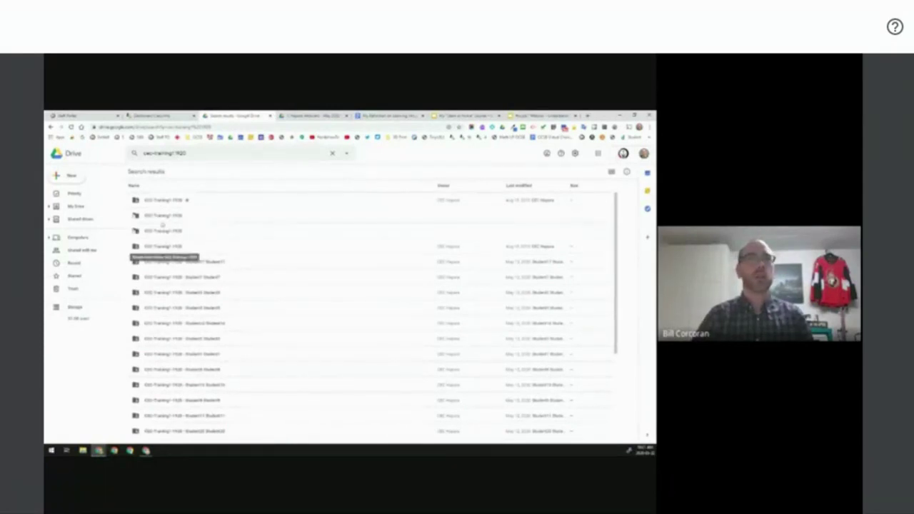
# Step: Locate a result folder's shortcuts in My Drive, then switch to the Elementary Student Portal window
pyautogui.rightClick(161, 216)
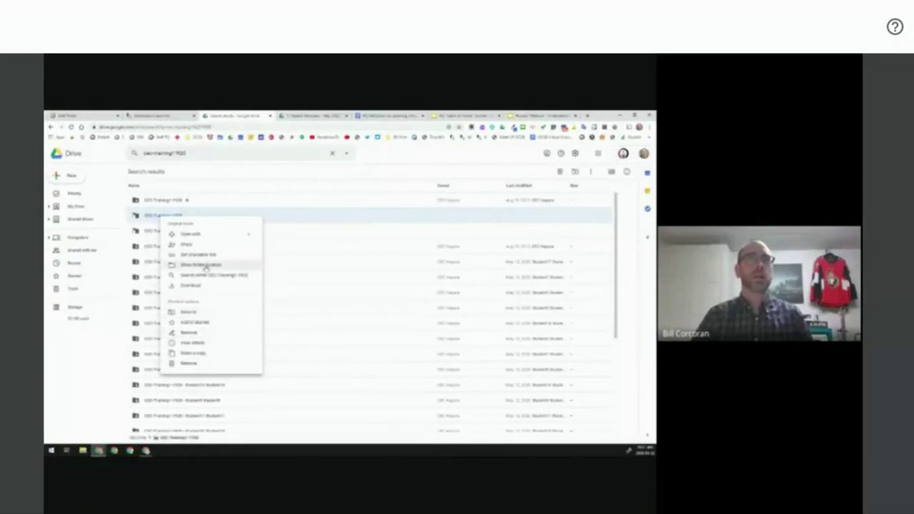
pyautogui.click(80, 208)
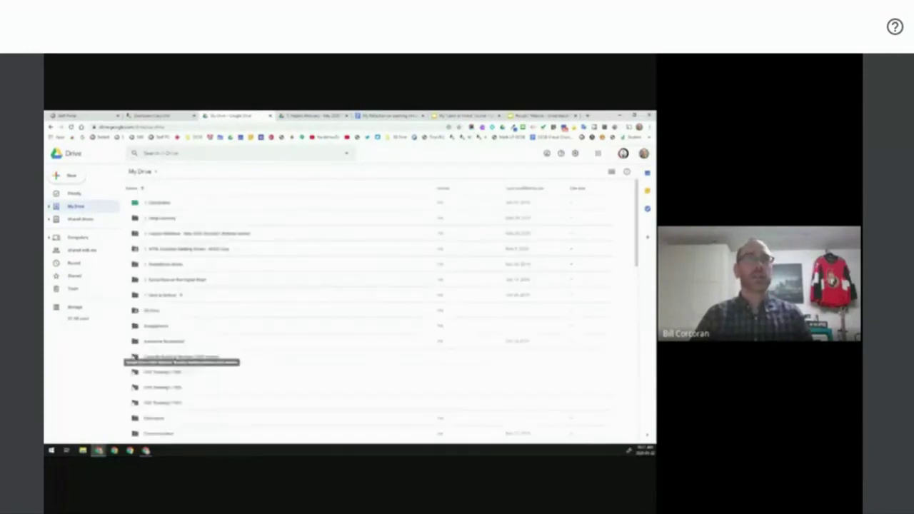
pyautogui.click(170, 388)
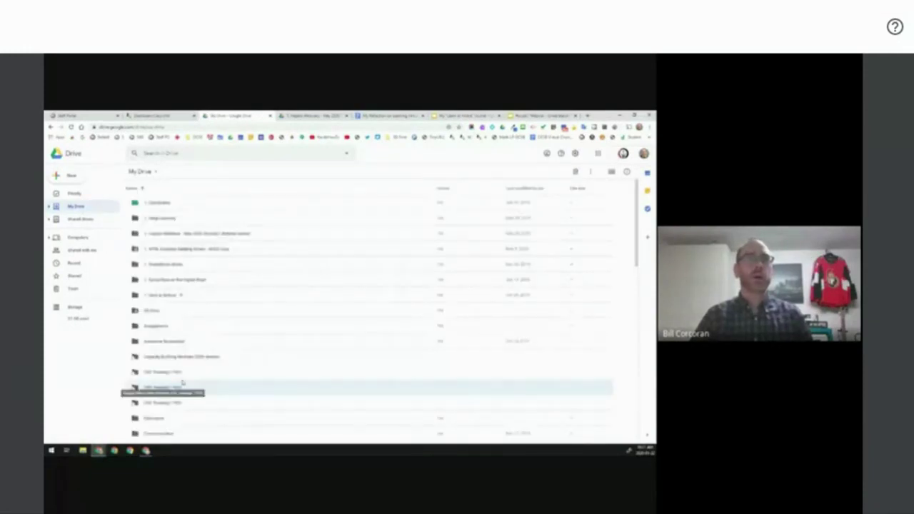
pyautogui.scroll(-1, 172, 373)
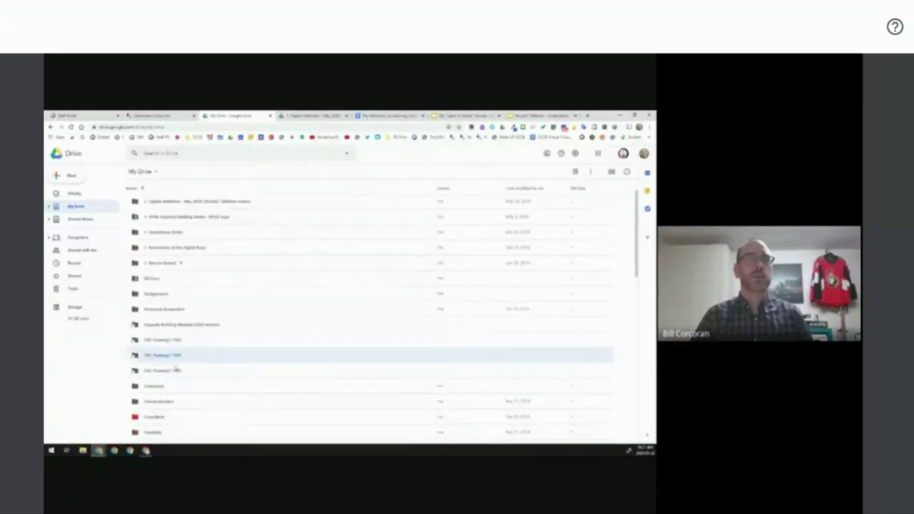
pyautogui.click(186, 370)
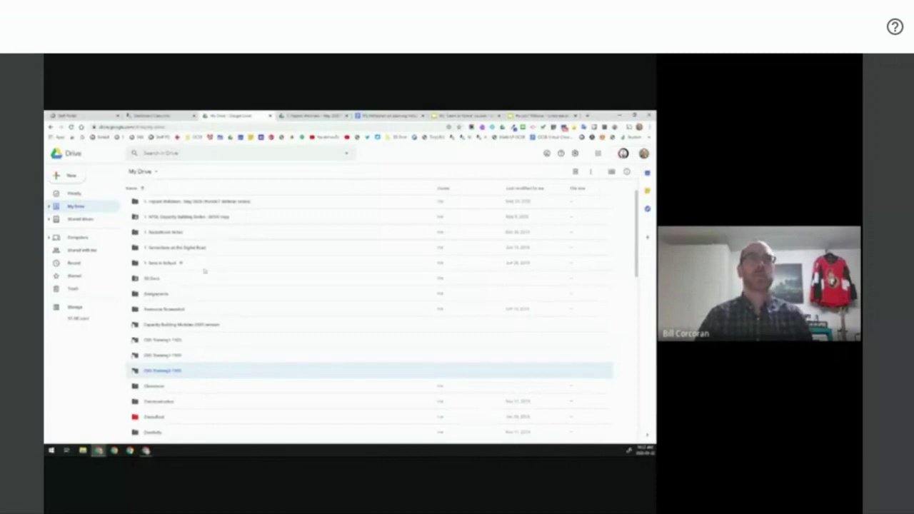
pyautogui.moveTo(145, 450)
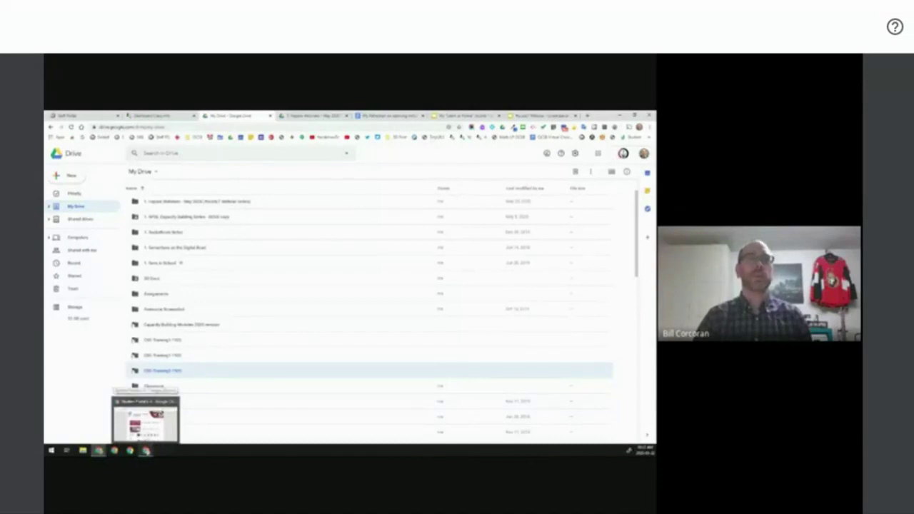
pyautogui.click(163, 408)
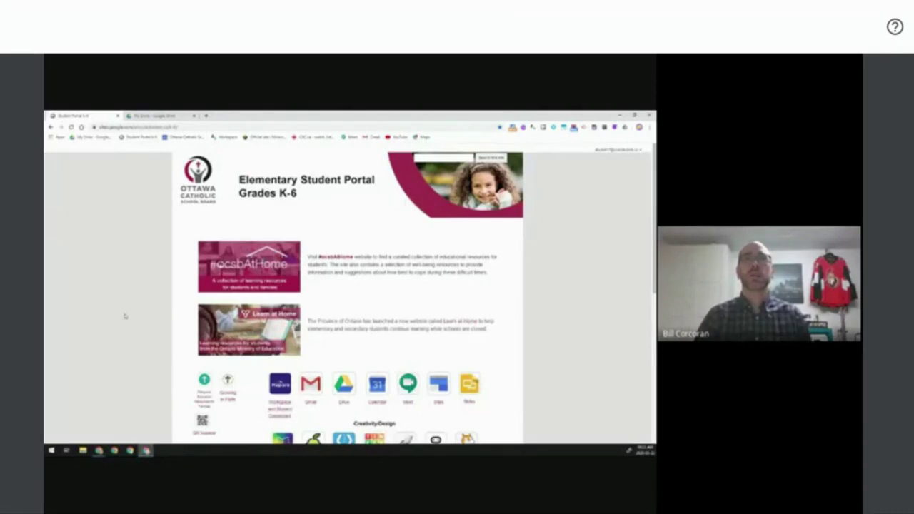
# Step: Launch the Drive app from the Elementary Student Portal in a new tab
pyautogui.scroll(-1, 240, 425)
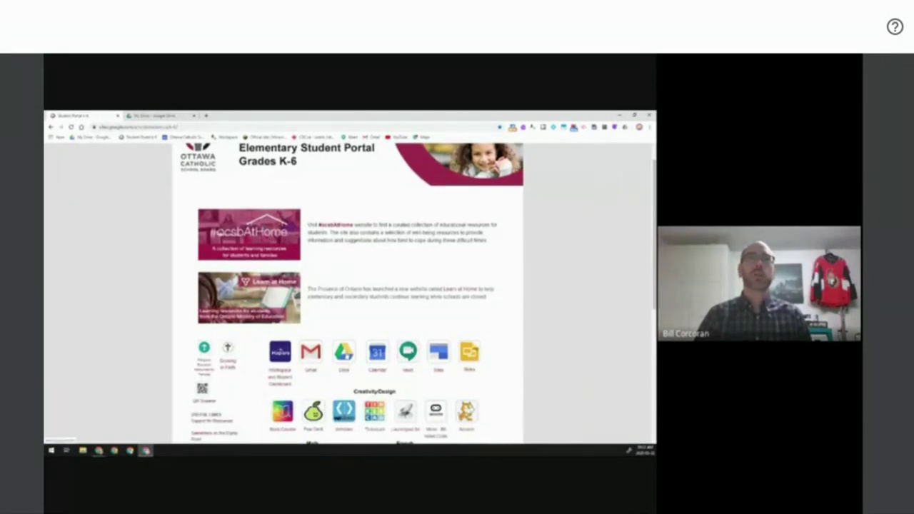
pyautogui.click(344, 353)
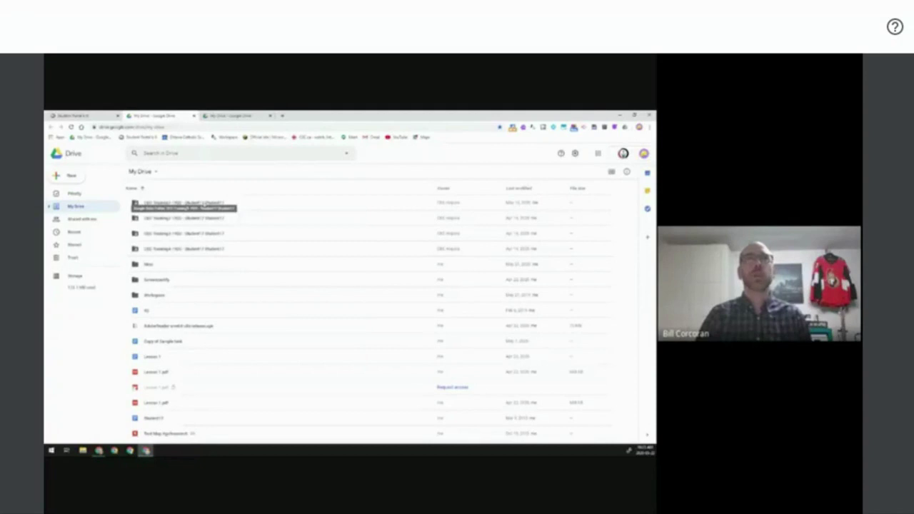
pyautogui.rightClick(203, 203)
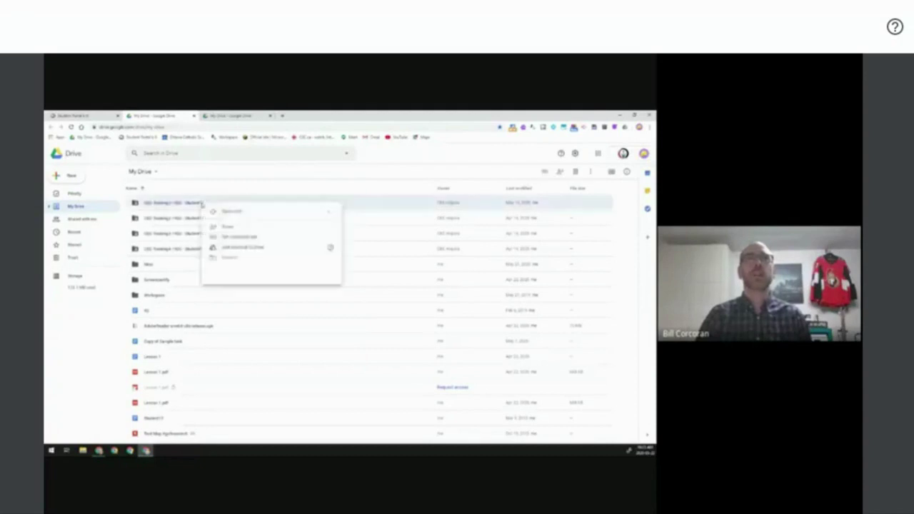
pyautogui.click(249, 230)
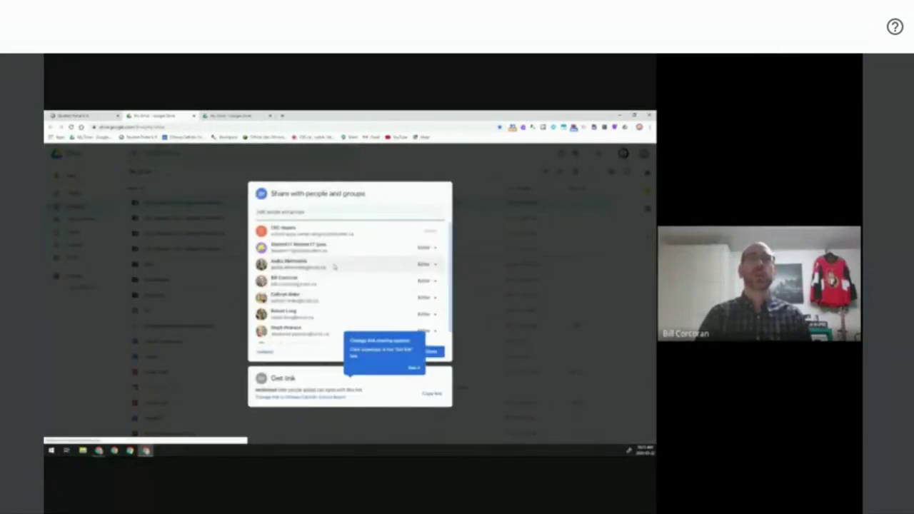
pyautogui.scroll(-1, 340, 293)
pyautogui.scroll(1, 336, 272)
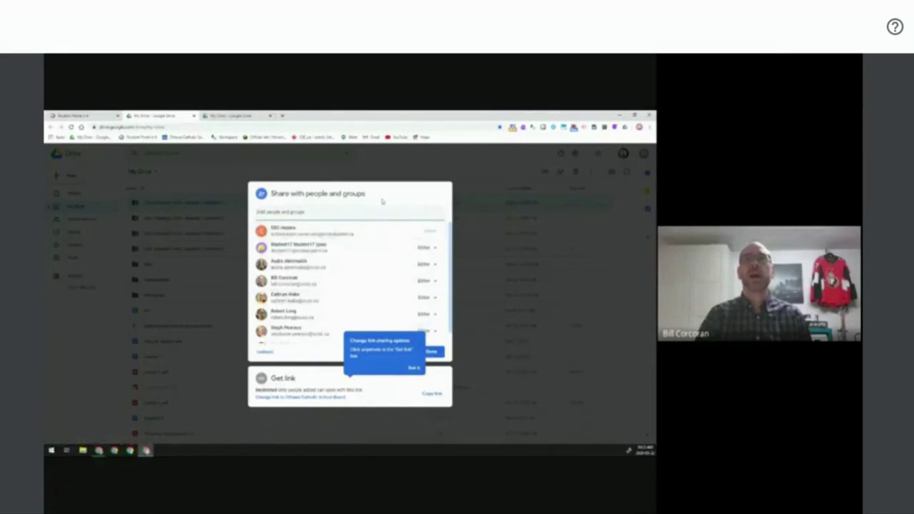
pyautogui.click(226, 205)
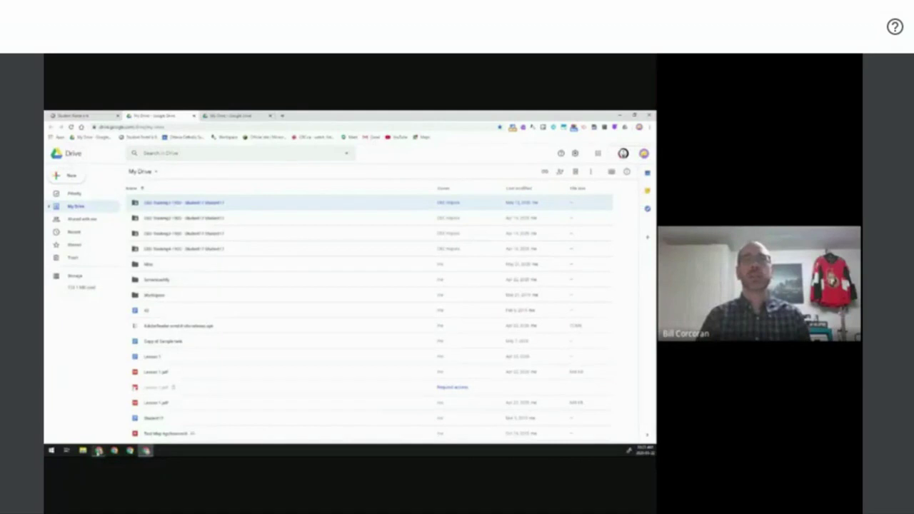
pyautogui.moveTo(98, 452)
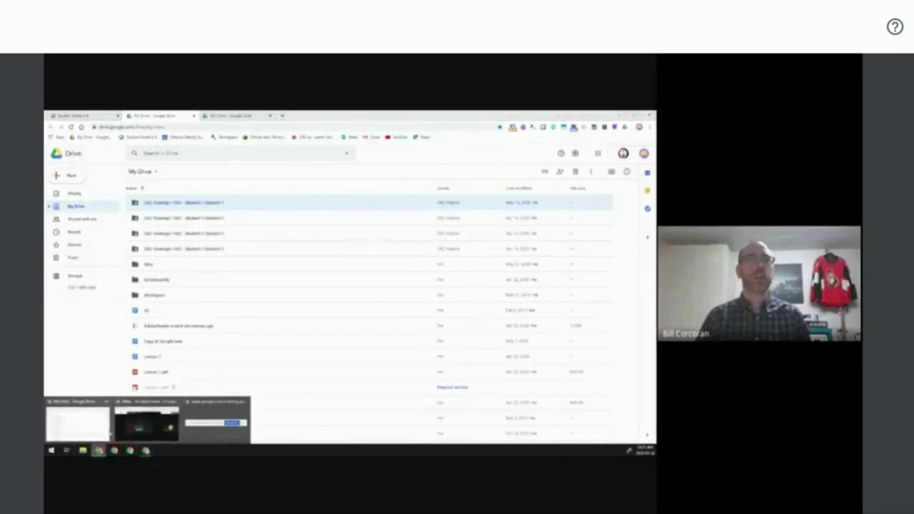
# Step: Return to the teacher's browser window and show the Language Arts Class Info page
pyautogui.click(77, 423)
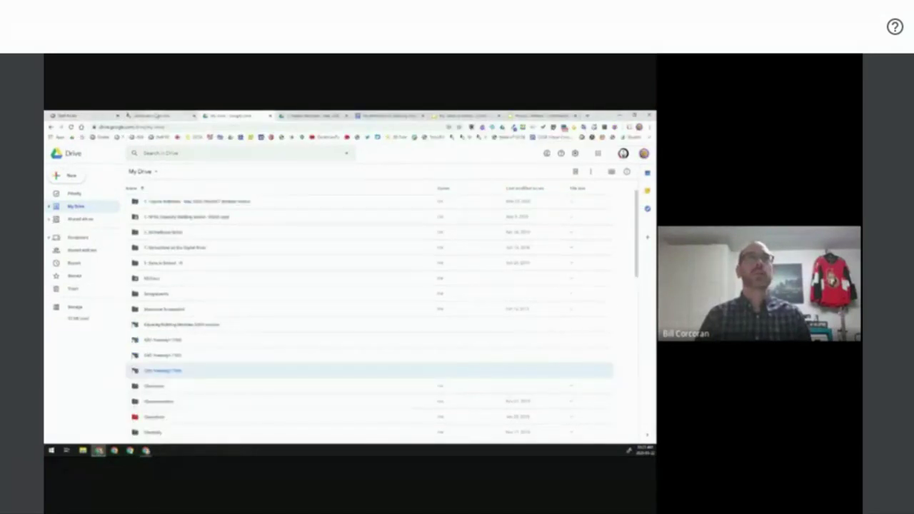
pyautogui.click(152, 117)
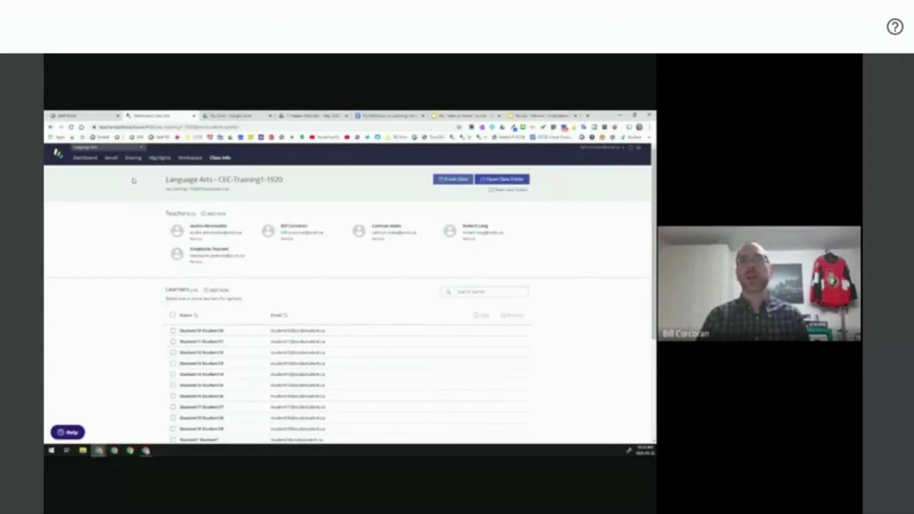
# Step: Update the Language Arts class folders using the link below Open Class Folder
pyautogui.click(505, 189)
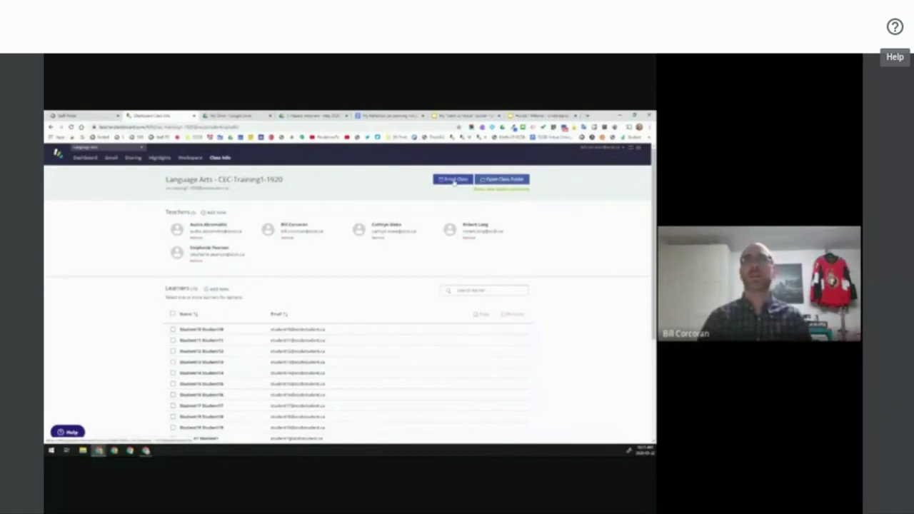
# Step: Select the Language Arts class email address and start a Gmail message to the whole class
pyautogui.moveTo(230, 188); pyautogui.dragTo(166, 188)
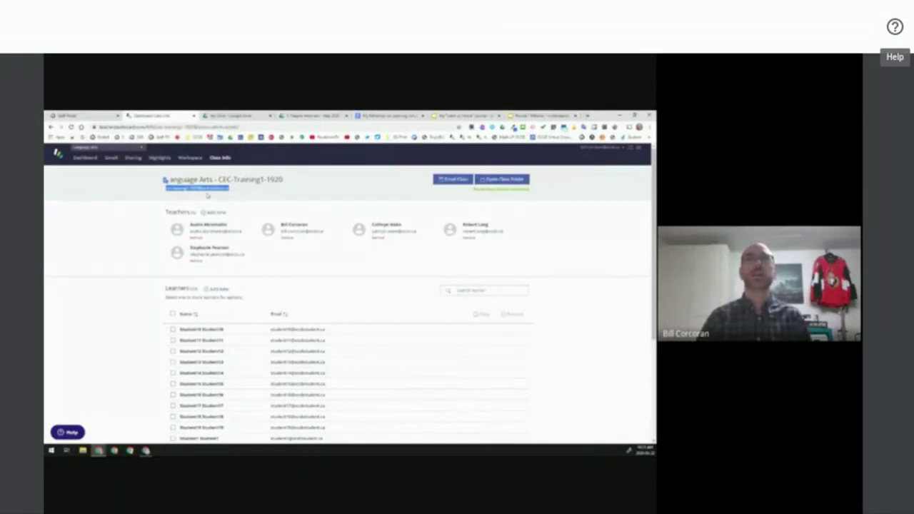
pyautogui.click(457, 181)
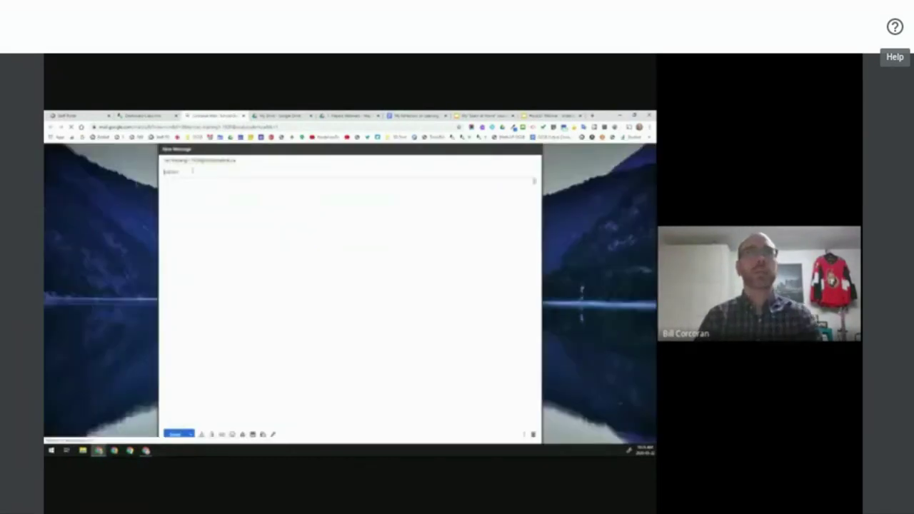
# Step: Send the class 'Test email for session 2' saying only 'Hi all,' with the signature removed
pyautogui.click(193, 171)
pyautogui.write('Hello')
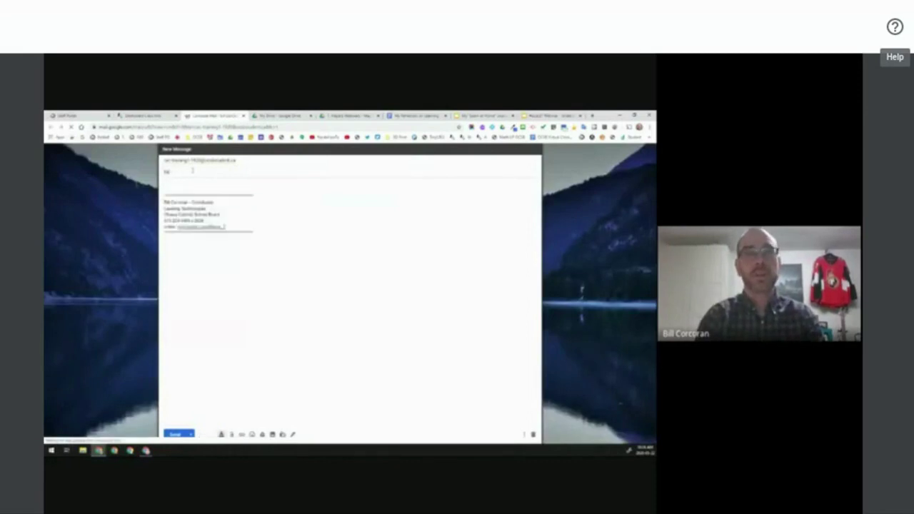
pyautogui.write(' there')
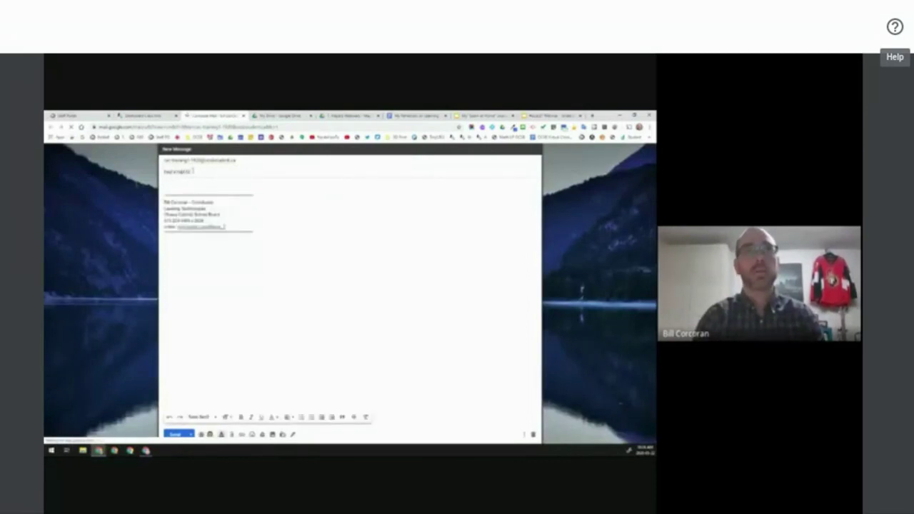
pyautogui.write('ess')
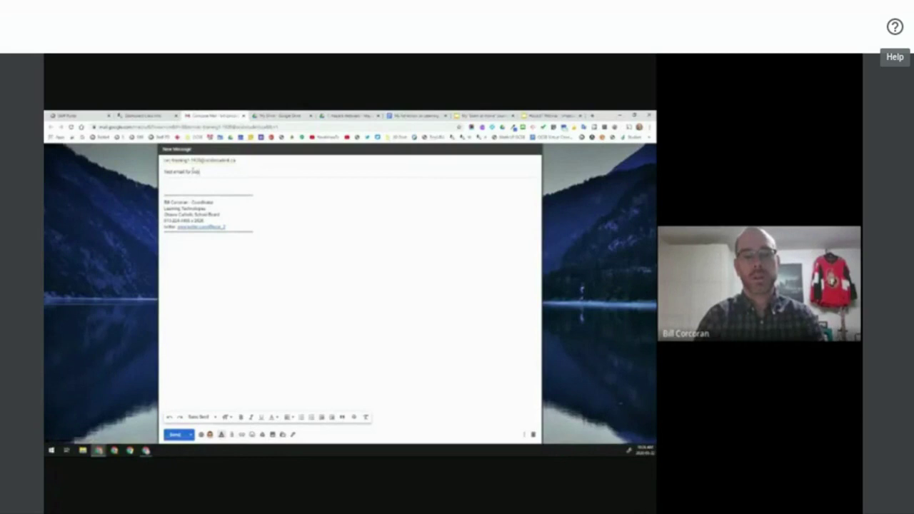
pyautogui.write('ion 2')
pyautogui.click(174, 184)
pyautogui.write('Hi all,')
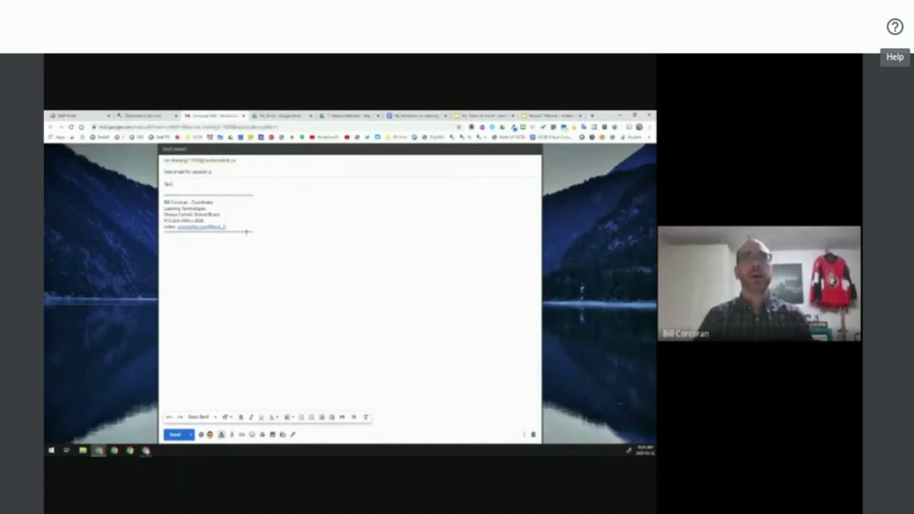
pyautogui.moveTo(261, 232); pyautogui.dragTo(163, 194)
pyautogui.press('BackSpace')
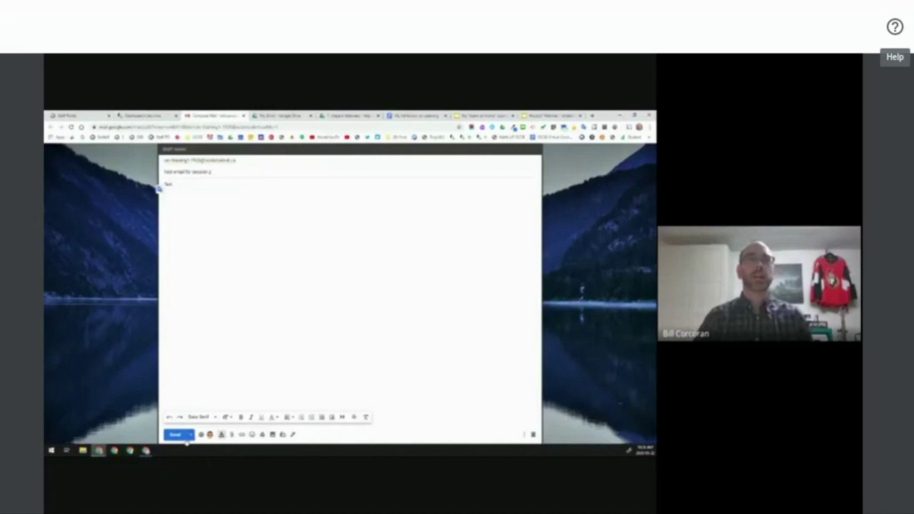
pyautogui.click(177, 436)
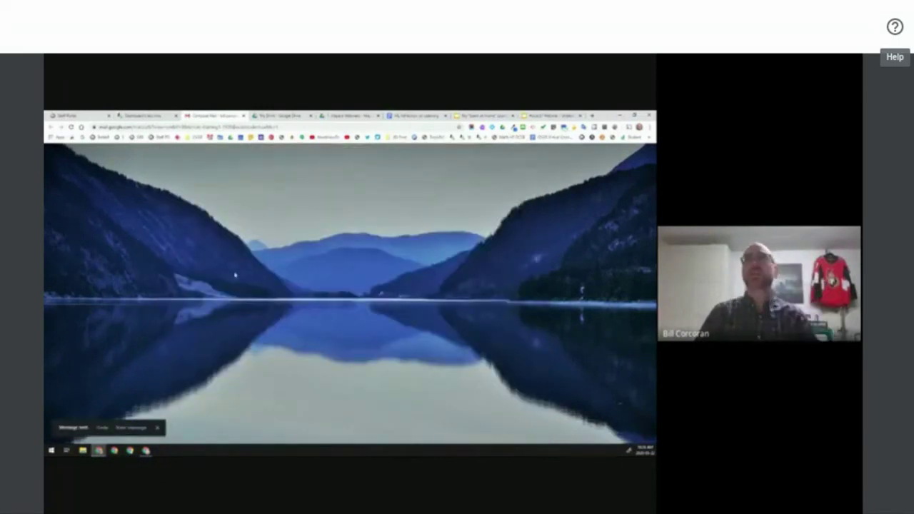
pyautogui.click(143, 114)
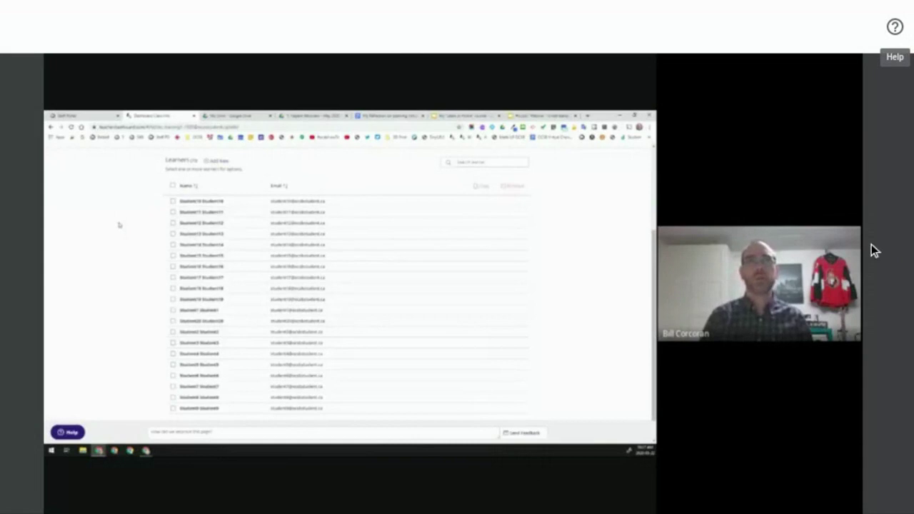
# Step: Bring up the All Groups filter dropdown above the student cards
pyautogui.moveTo(668, 209)
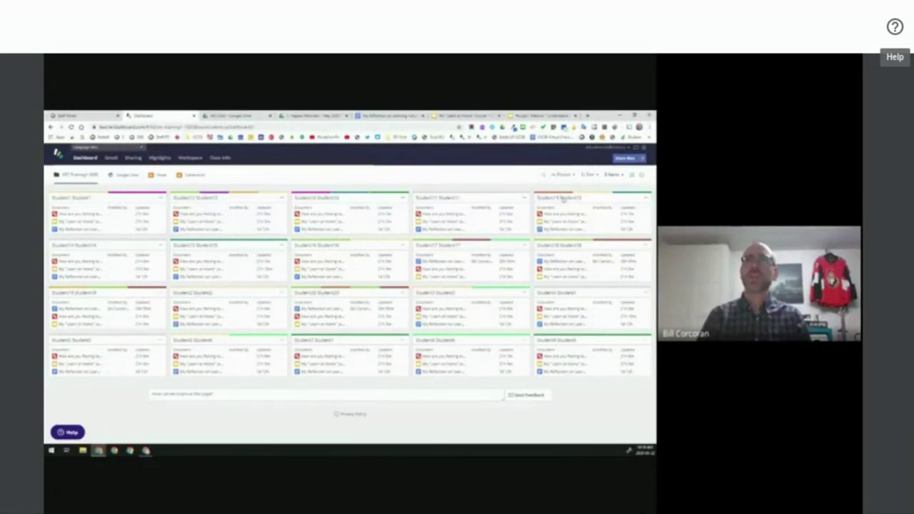
# Step: Filter the class grid to the first group only, showing Student17 through Student20
pyautogui.click(559, 174)
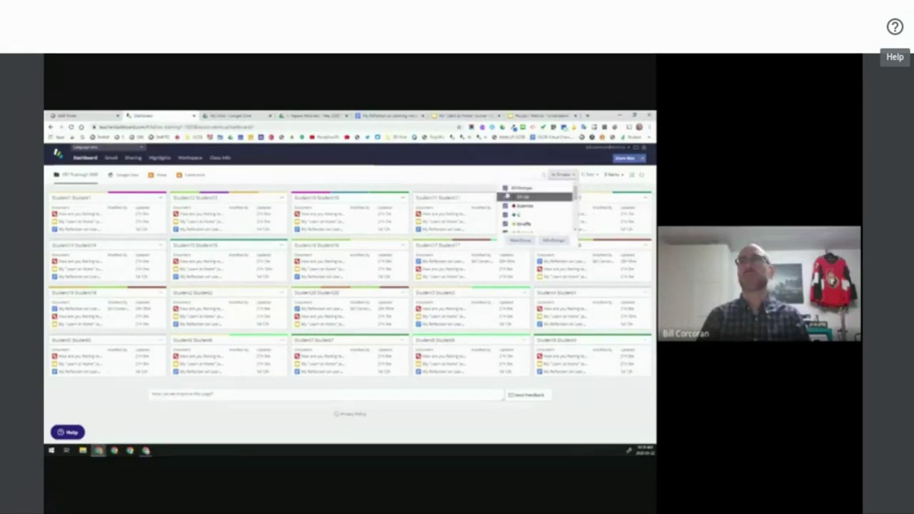
pyautogui.click(505, 189)
pyautogui.click(504, 197)
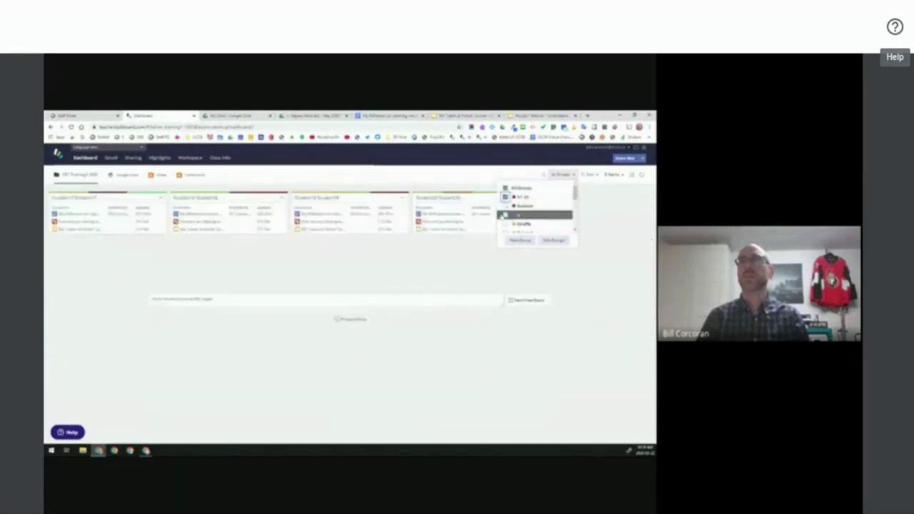
pyautogui.click(404, 265)
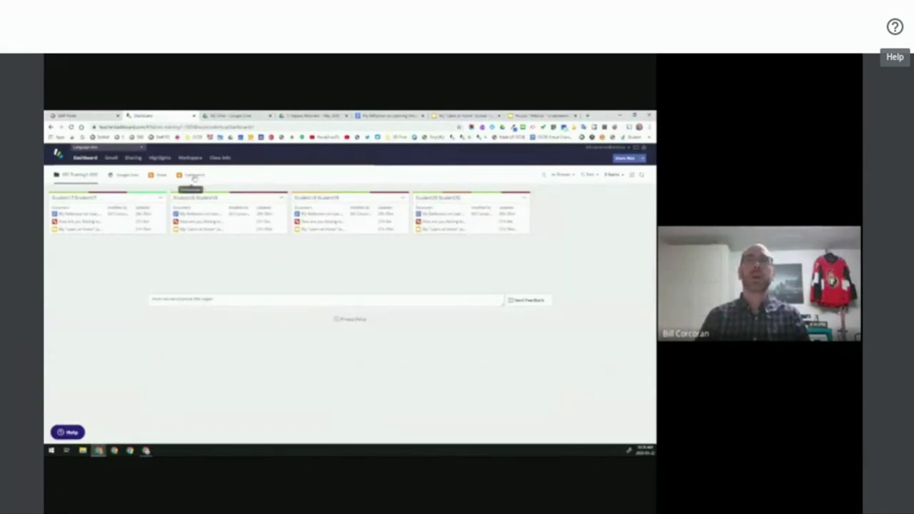
pyautogui.click(626, 158)
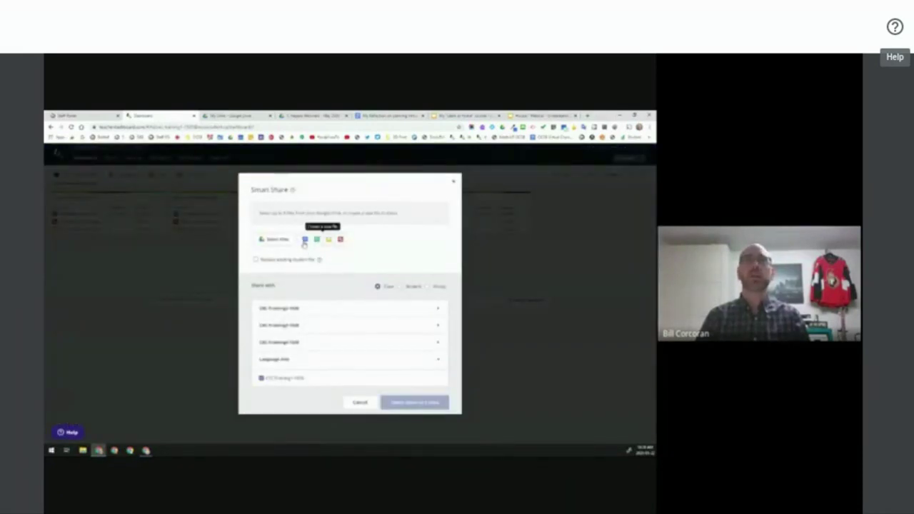
# Step: Create a new Drive drawing to share and rename it 'Webinar Title'
pyautogui.click(341, 240)
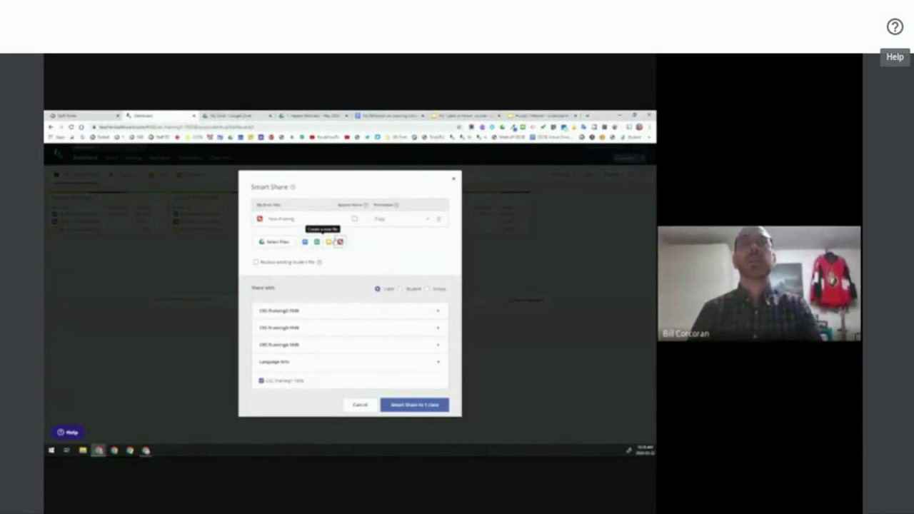
pyautogui.click(300, 218)
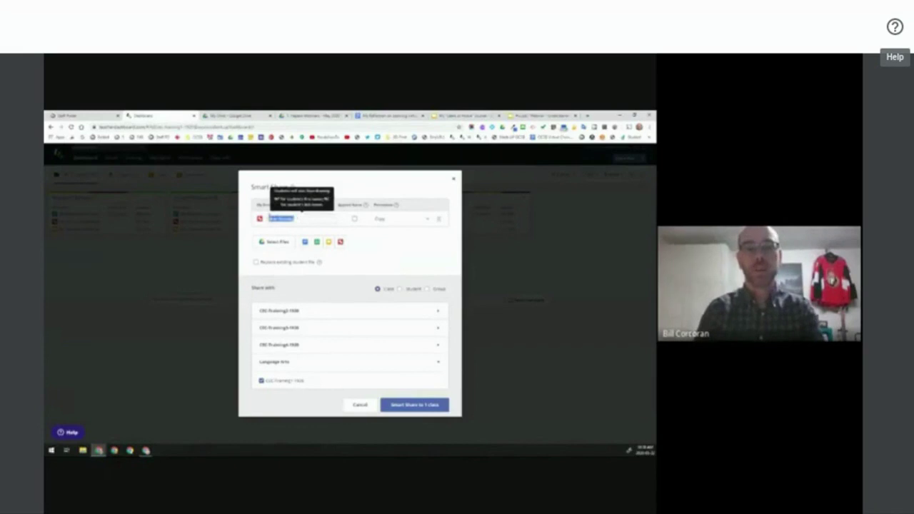
pyautogui.press('BackSpace')
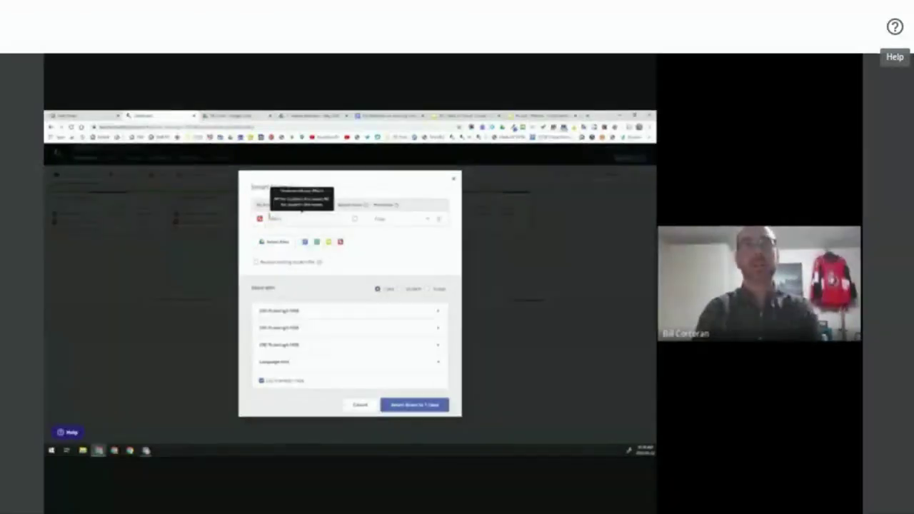
pyautogui.write('Photosynthesis')
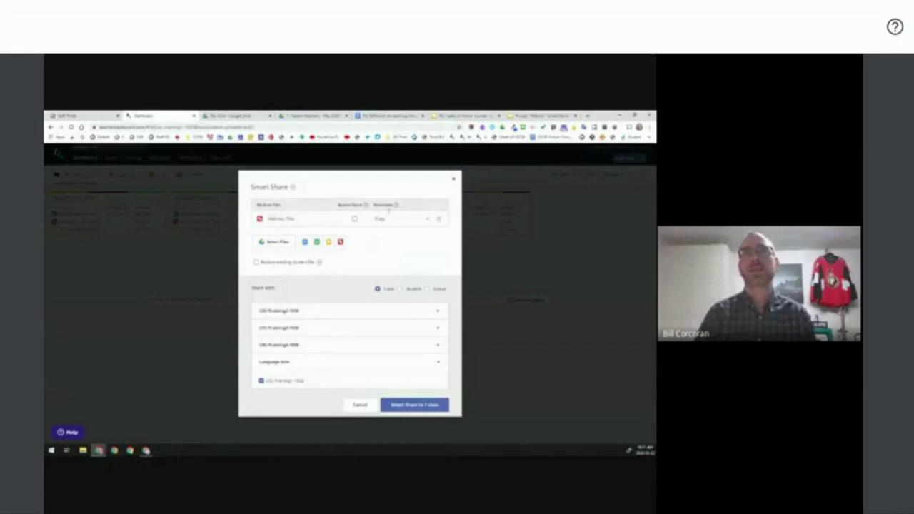
# Step: Set the drawing to Share read/write and send it only to the first student group
pyautogui.click(395, 221)
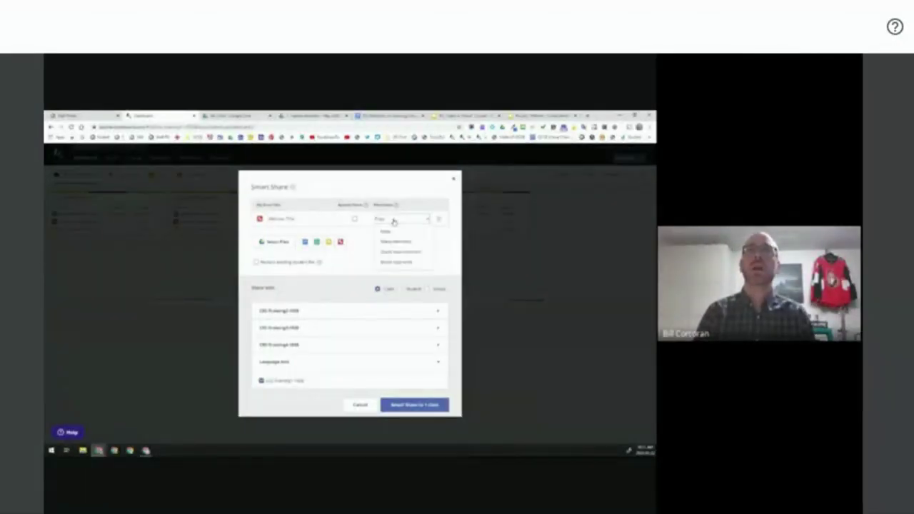
pyautogui.click(411, 262)
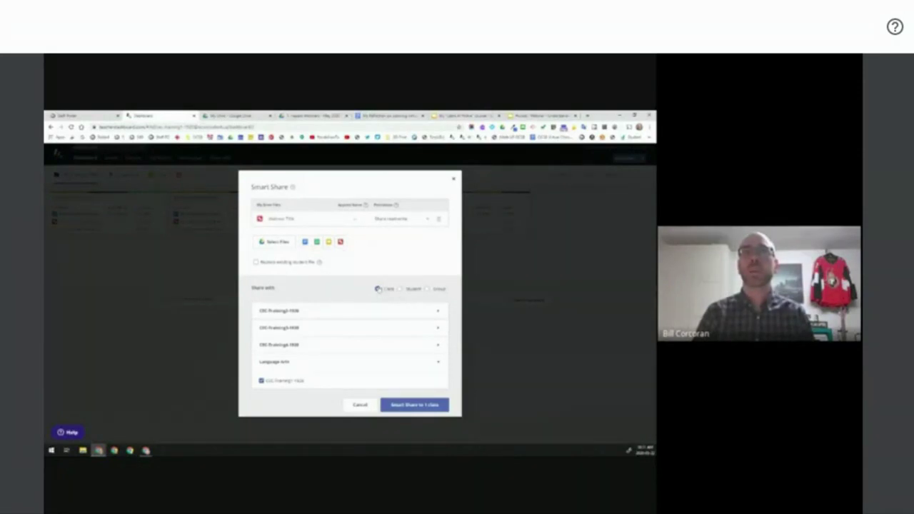
pyautogui.click(401, 290)
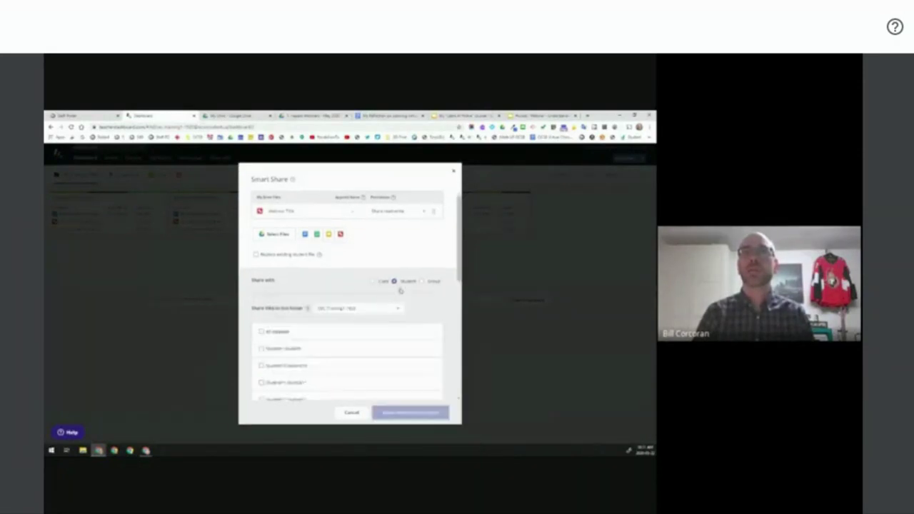
pyautogui.click(421, 282)
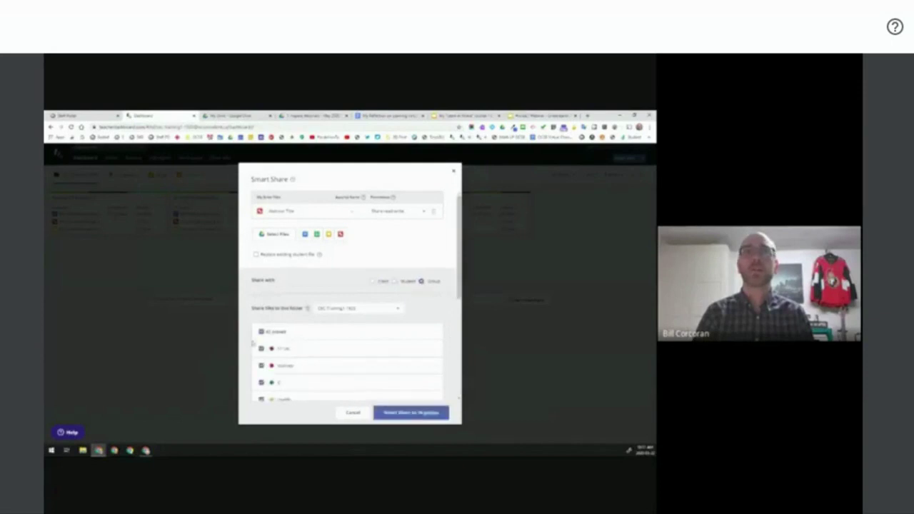
pyautogui.click(261, 332)
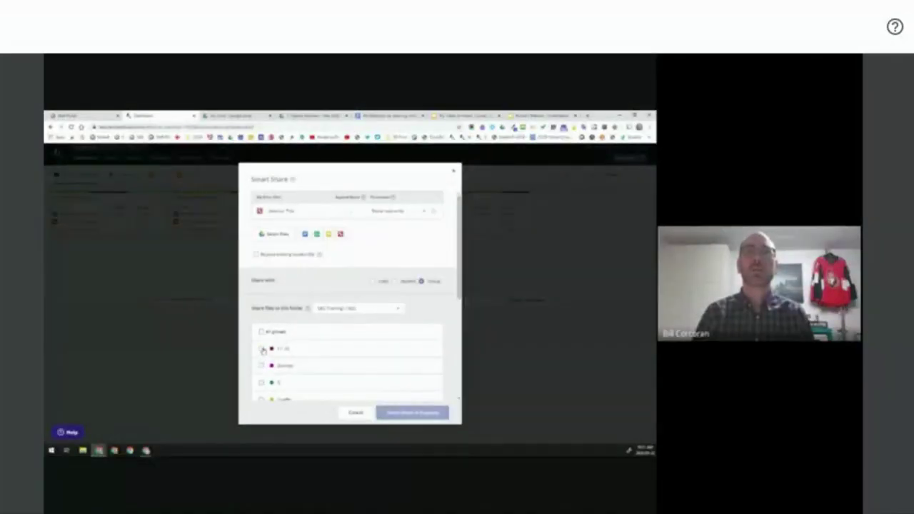
pyautogui.click(261, 349)
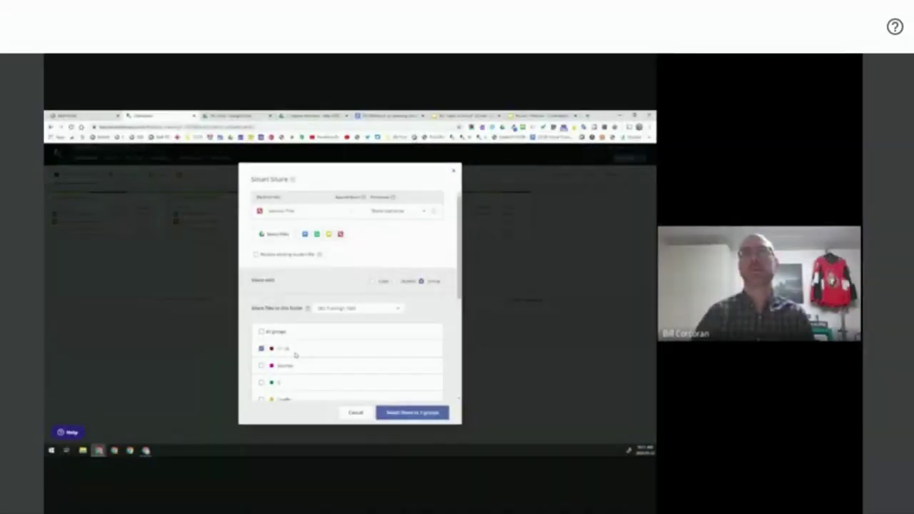
# Step: Smart Share the Webinar Title drawing to the one selected group
pyautogui.click(413, 418)
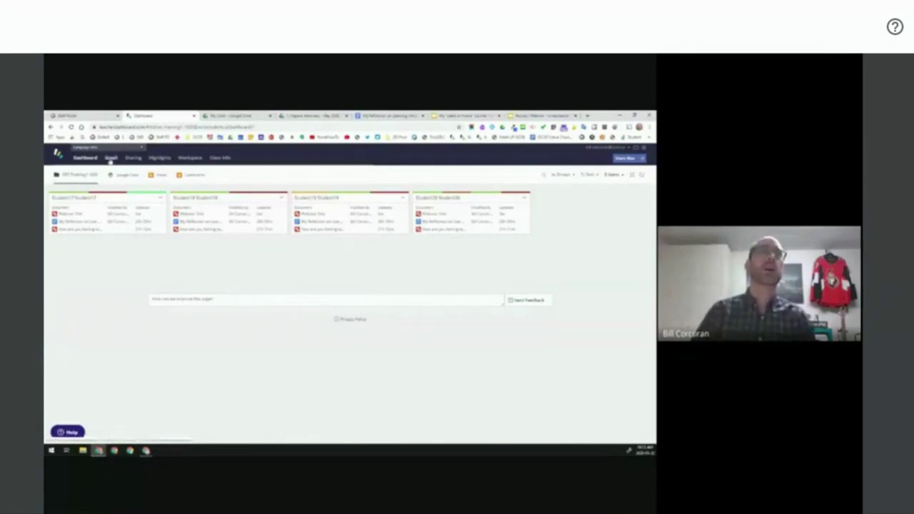
pyautogui.click(109, 159)
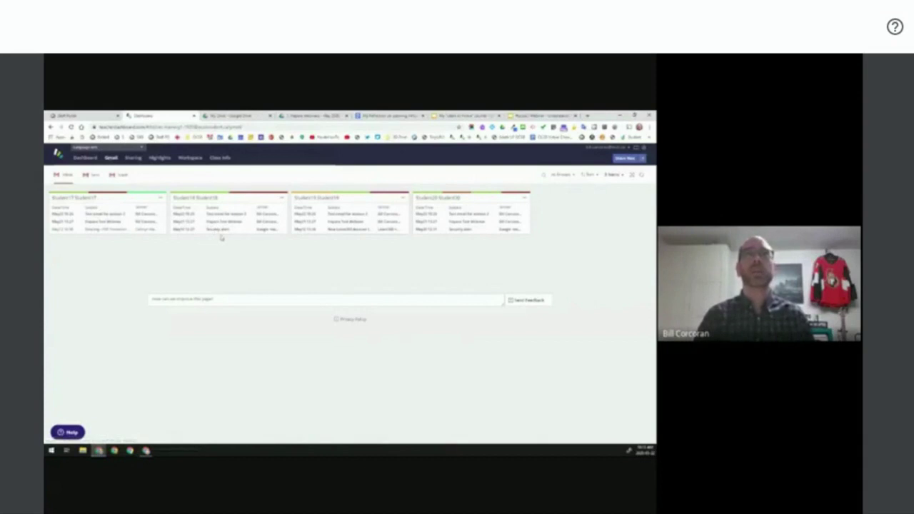
# Step: Raise the items per student card so each Gmail inbox lists more messages
pyautogui.click(613, 174)
pyautogui.click(616, 212)
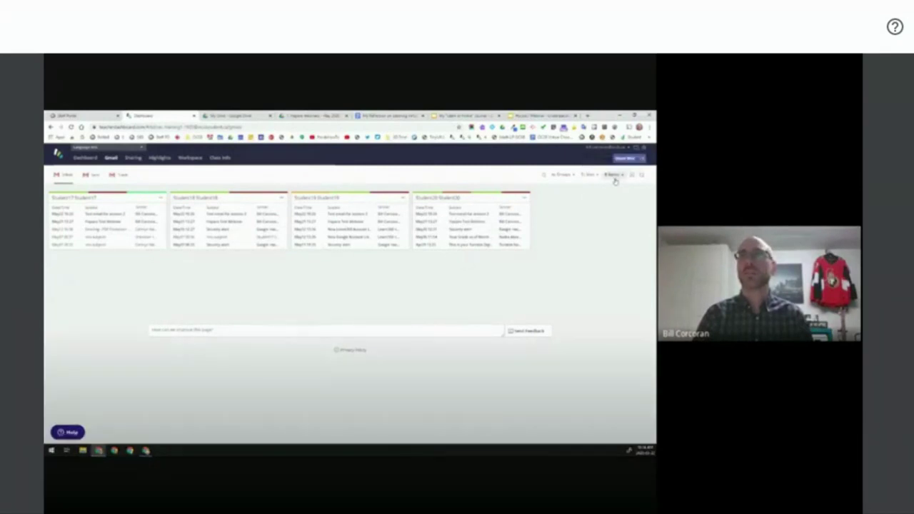
pyautogui.moveTo(432, 469)
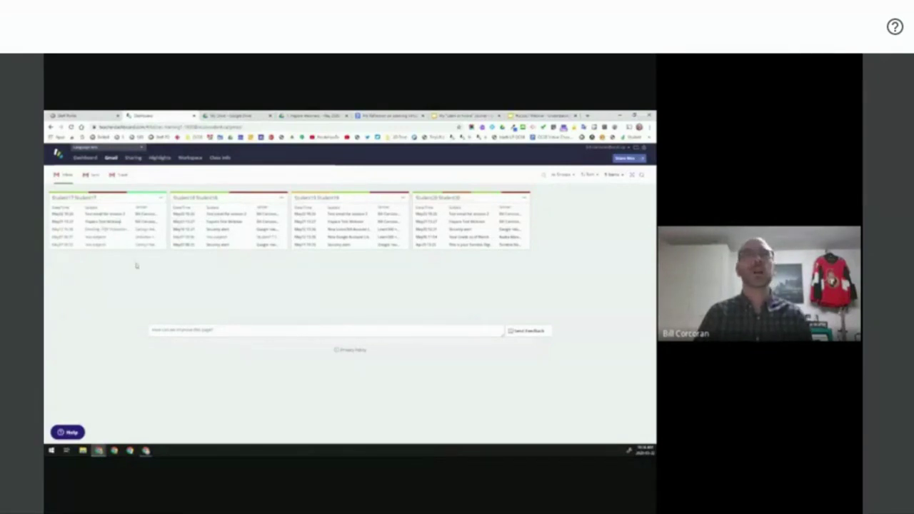
# Step: Switch to the Sharing view listing each student's recent Drive documents
pyautogui.click(132, 160)
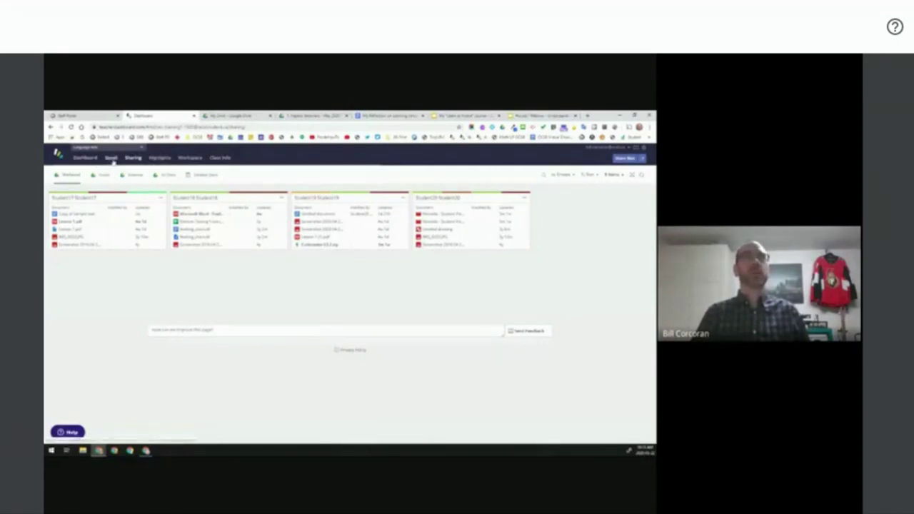
# Step: Open Highlights to view the class's browser tabs, then switch to the window with Drive
pyautogui.click(163, 160)
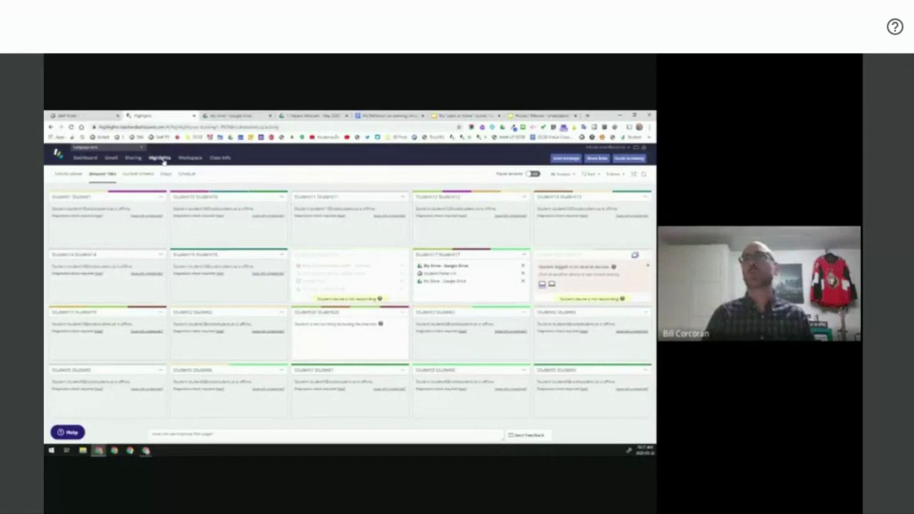
pyautogui.click(161, 158)
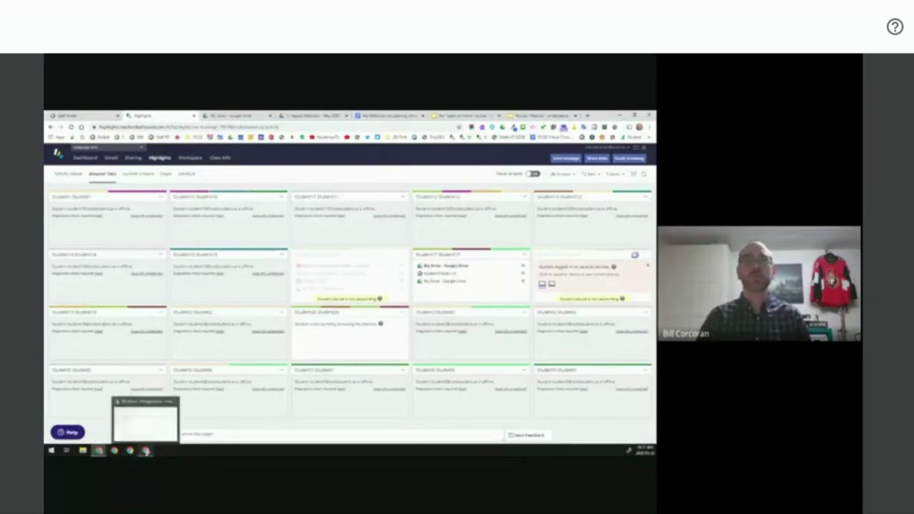
pyautogui.click(146, 450)
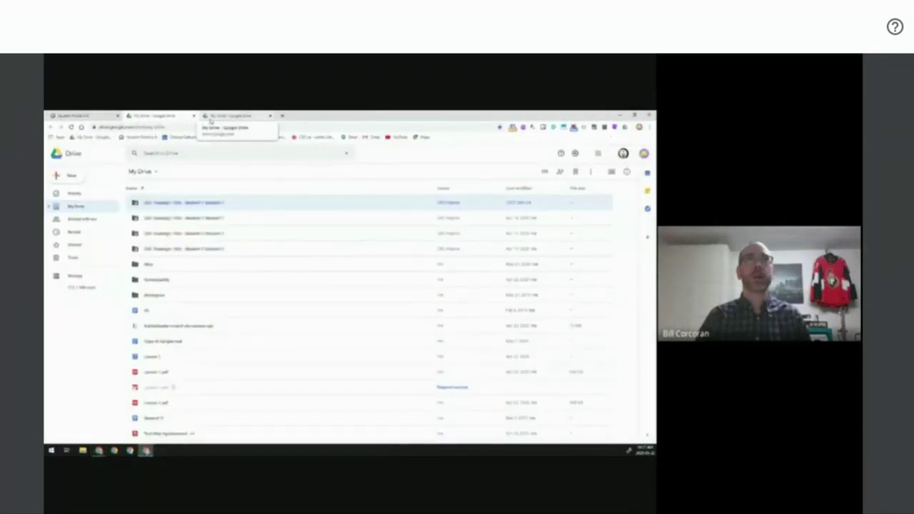
# Step: Open Google Maps and the Ottawa Senators site from bookmarks in new tabs, then return to the Student Portal tab
pyautogui.click(282, 116)
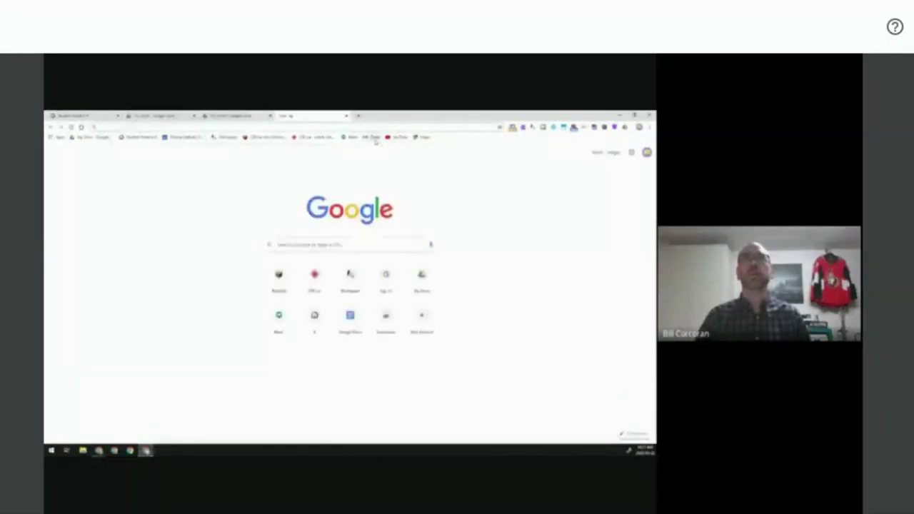
pyautogui.click(421, 137)
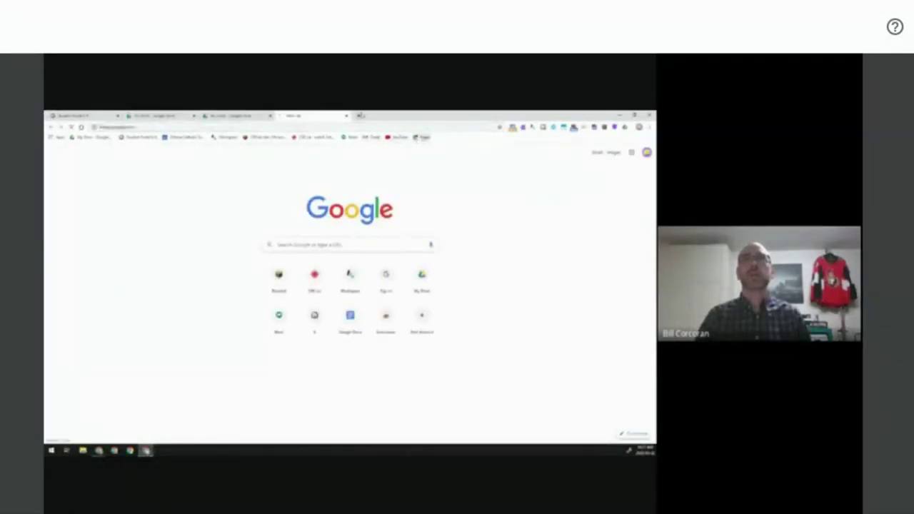
pyautogui.click(359, 115)
pyautogui.click(272, 139)
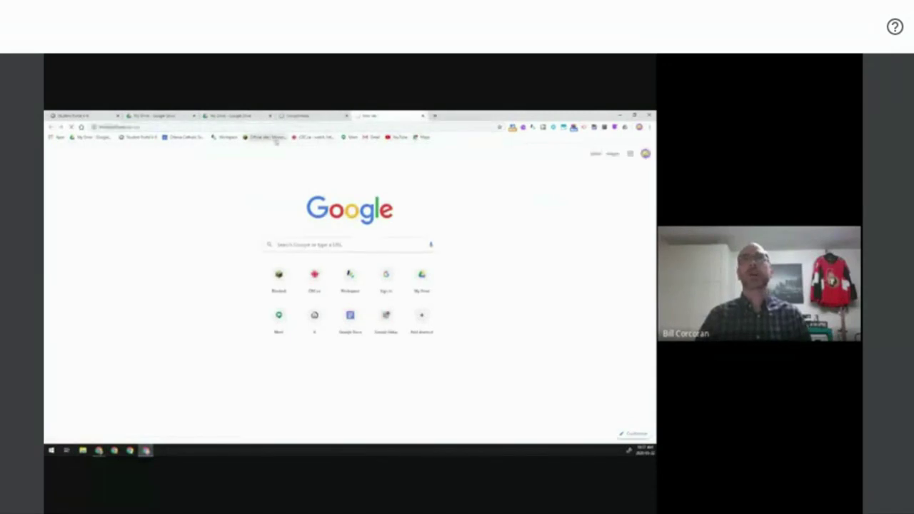
pyautogui.click(84, 116)
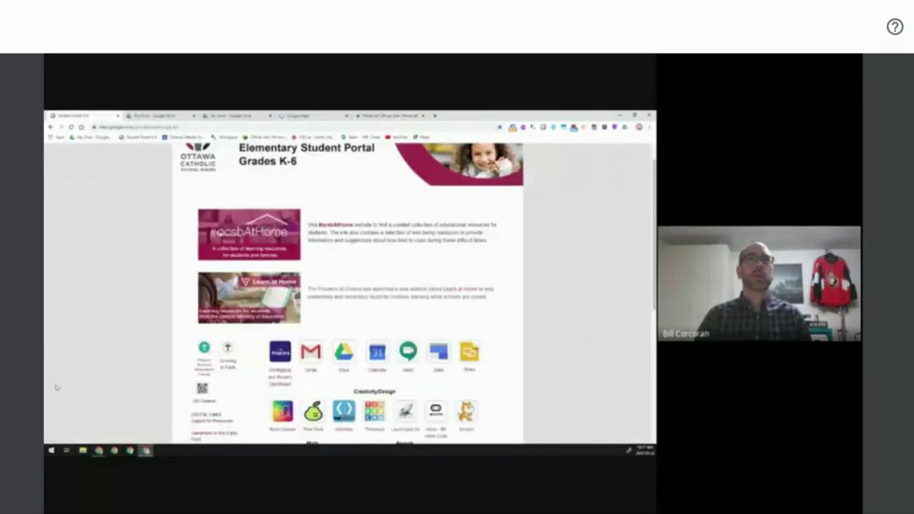
# Step: Switch back to the Highlights dashboard window and begin a new message to students
pyautogui.moveTo(98, 451)
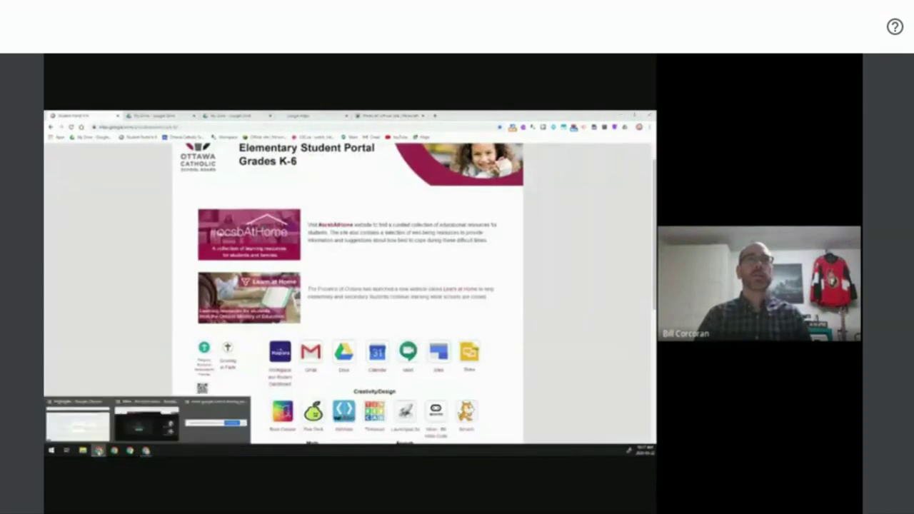
pyautogui.click(87, 430)
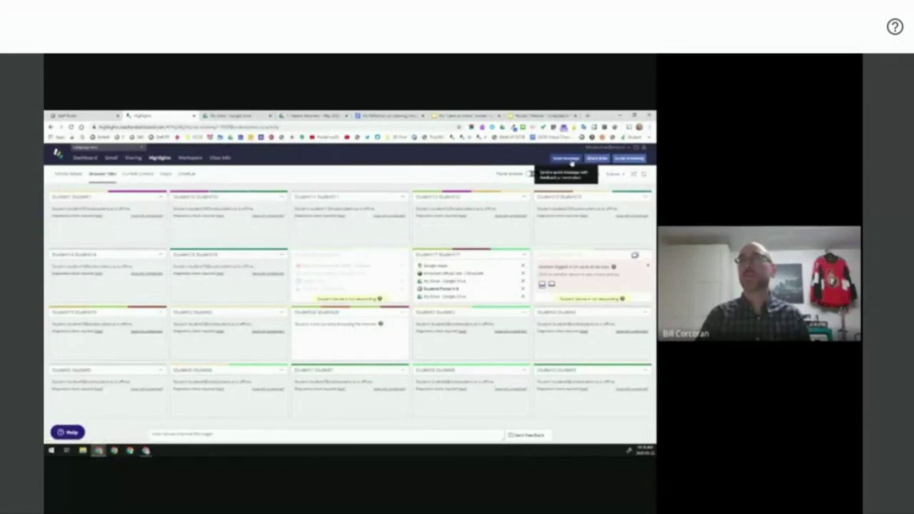
pyautogui.click(571, 163)
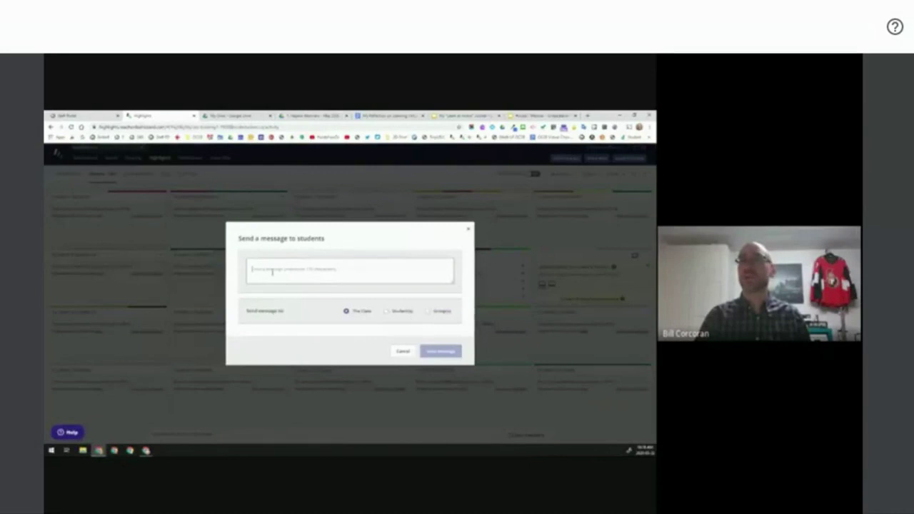
# Step: Send 'Hi all, how are you doing? hard on it reflection.' to the first student only
pyautogui.write('Hi all, how')
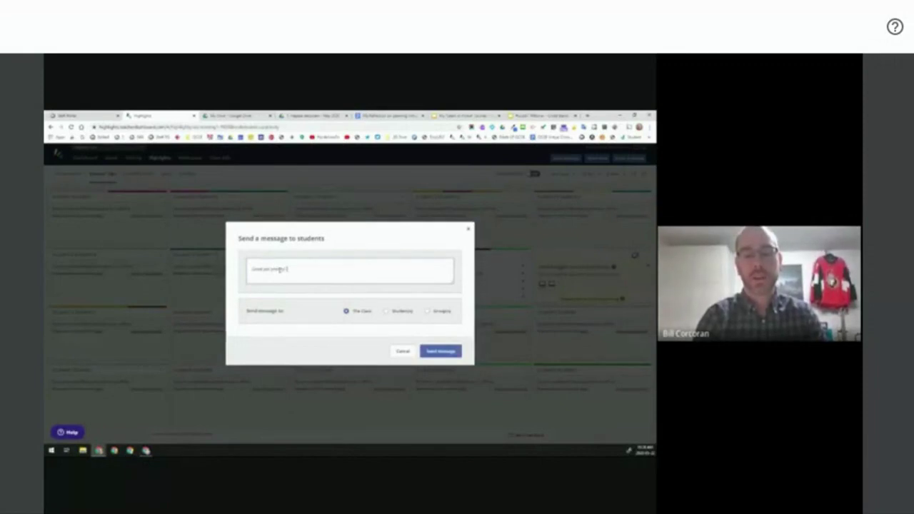
pyautogui.write(' are you doing')
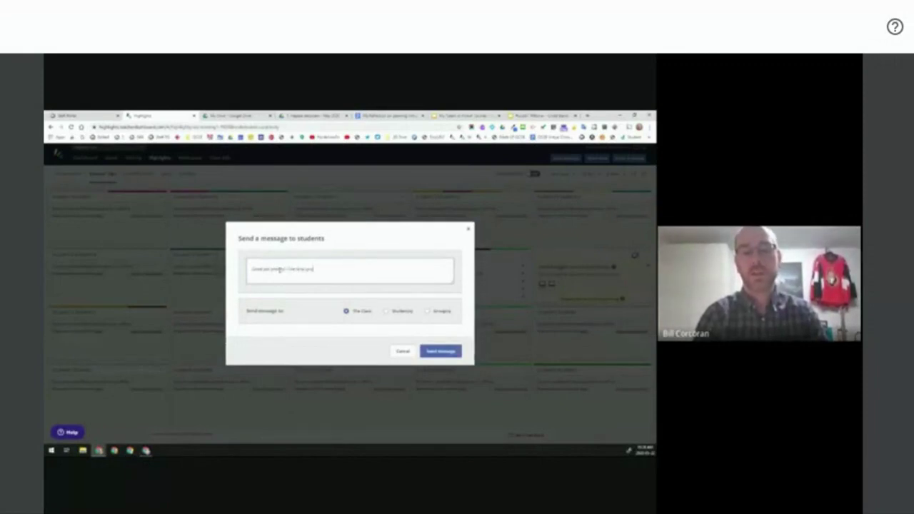
pyautogui.write('?')
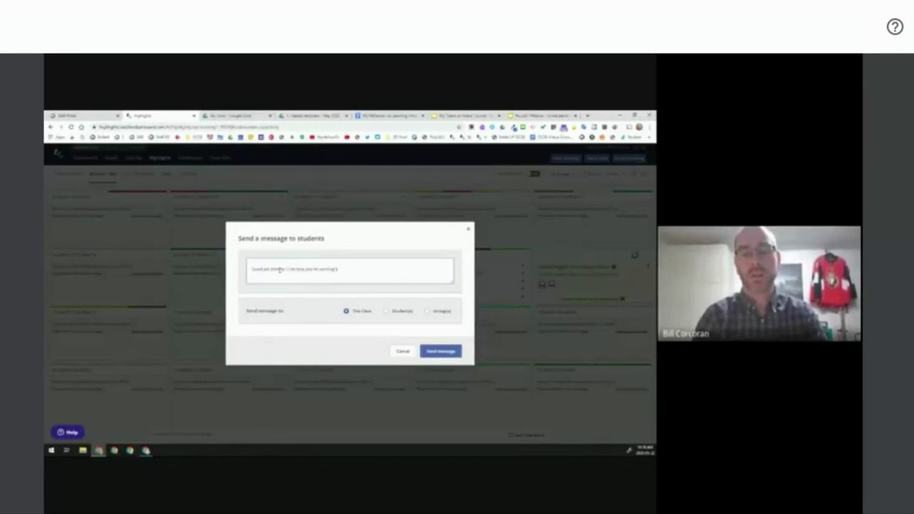
pyautogui.write(' hard on it')
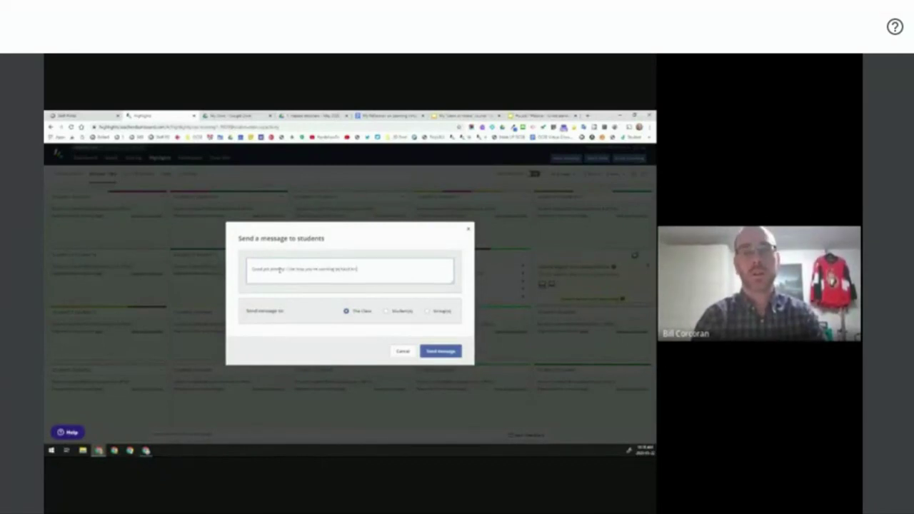
pyautogui.write(' reflect')
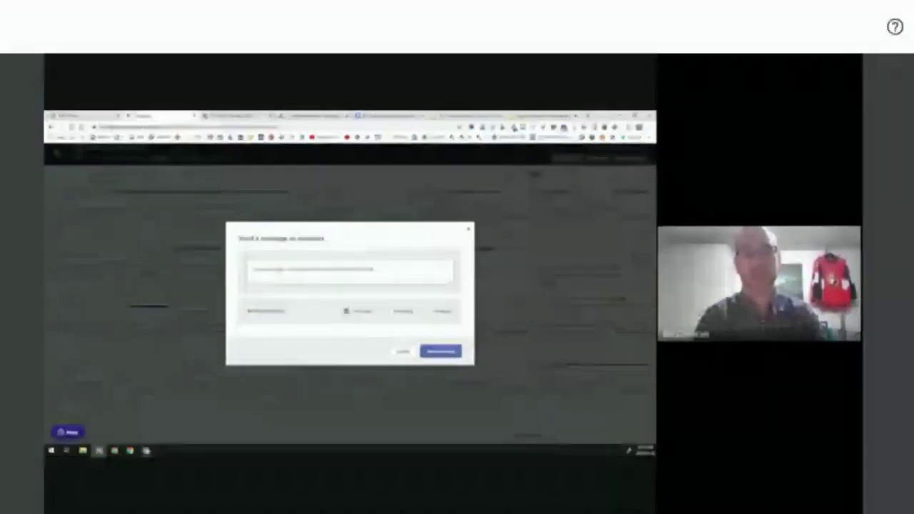
pyautogui.write('ion.')
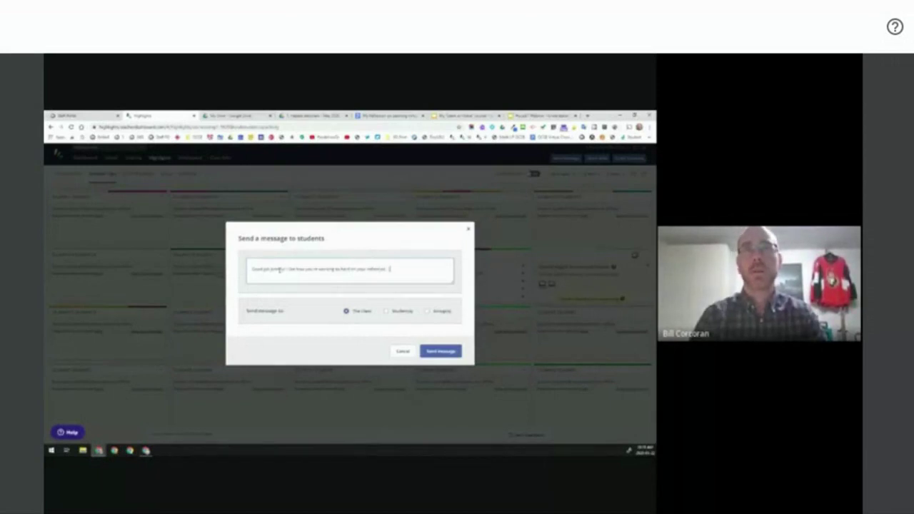
pyautogui.click(387, 312)
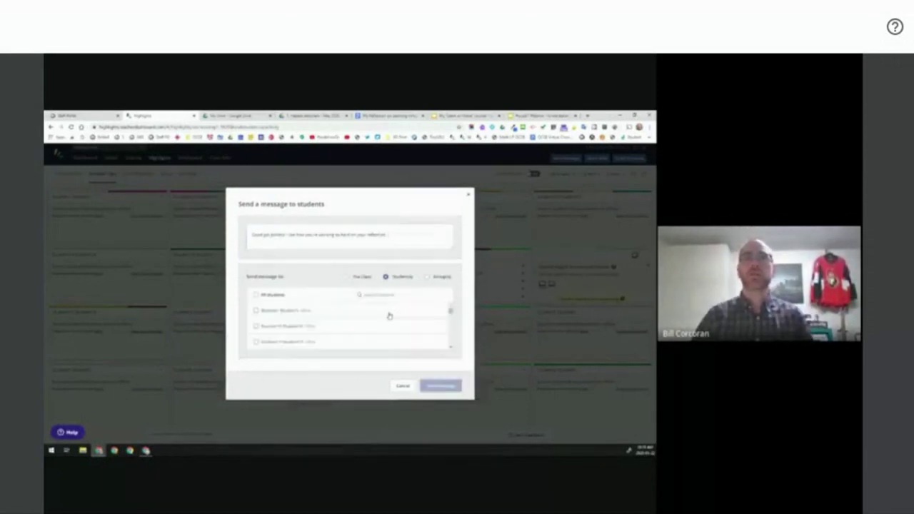
pyautogui.scroll(-1, 319, 317)
pyautogui.scroll(-2, 319, 317)
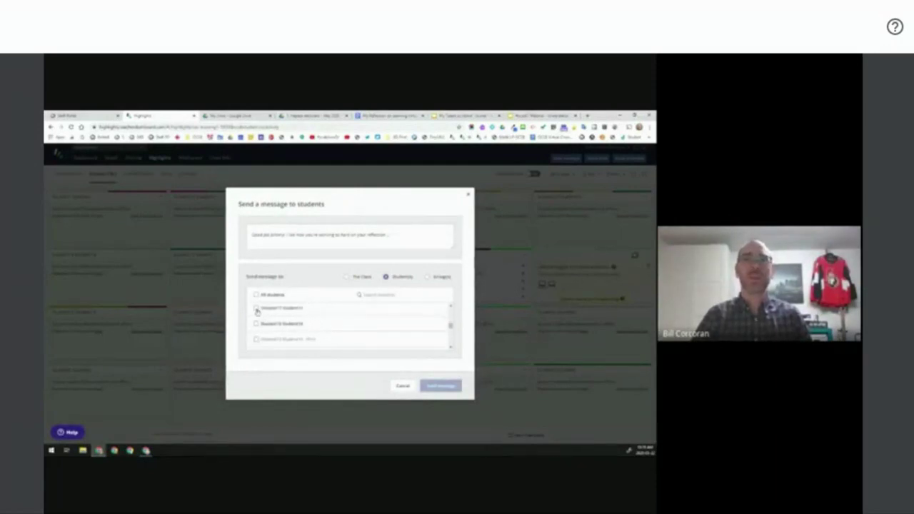
pyautogui.click(257, 310)
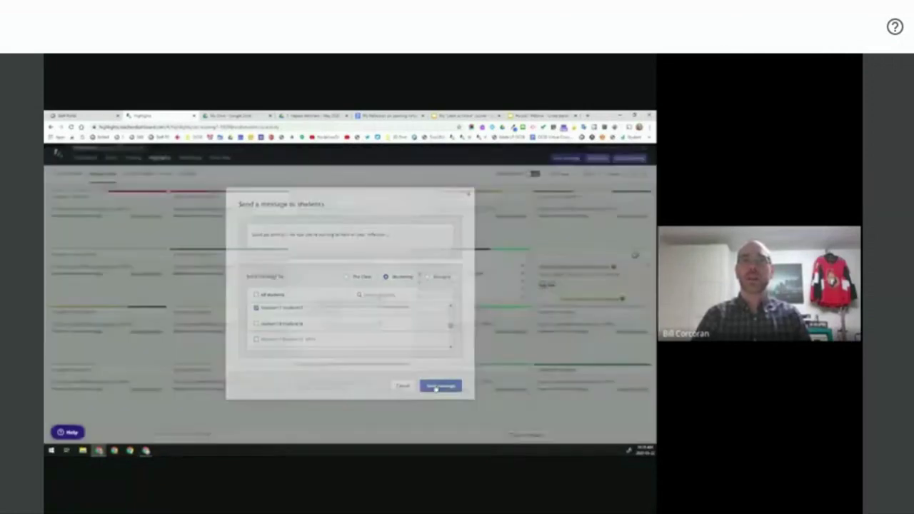
pyautogui.click(436, 386)
pyautogui.hotkey('alt', 'Tab')
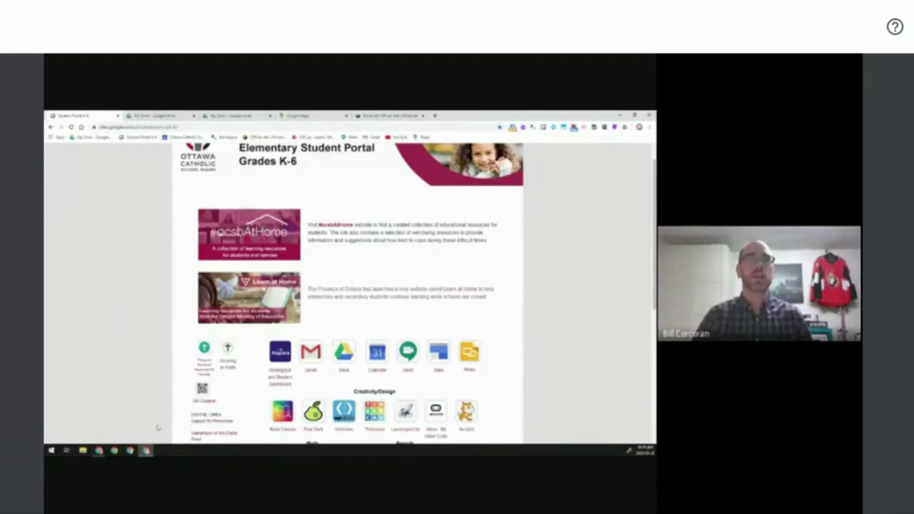
# Step: Switch back to the Highlights grid showing Student17's Google Maps, Drive and Student Portal tabs
pyautogui.moveTo(98, 450)
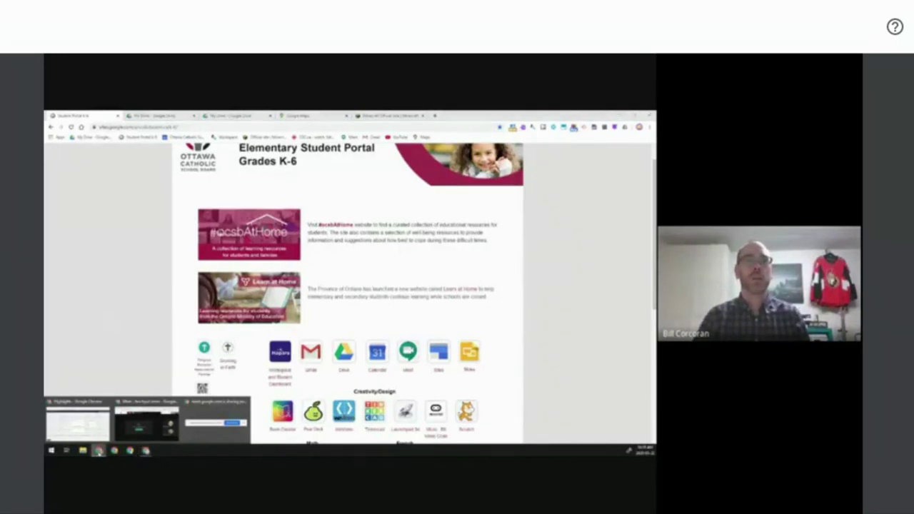
pyautogui.click(91, 426)
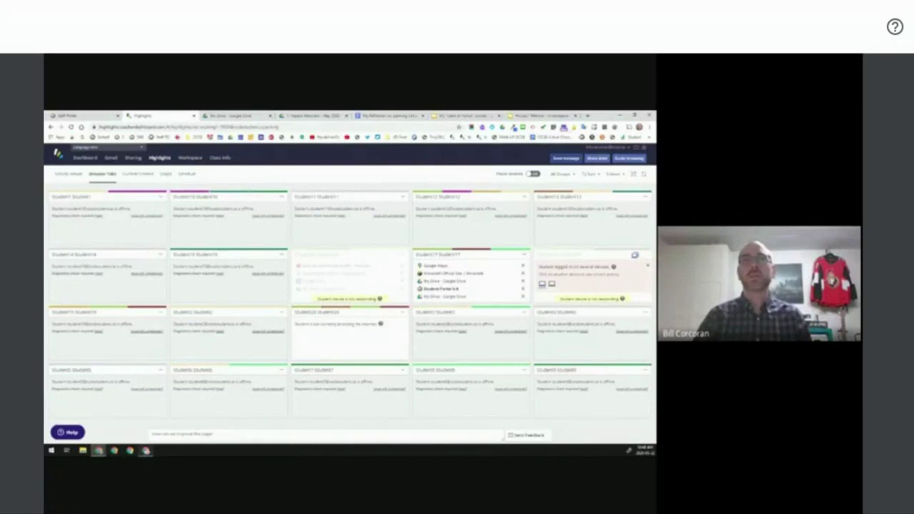
# Step: Bring the student's Chrome window with the Elementary Student Portal to the front
pyautogui.moveTo(146, 451)
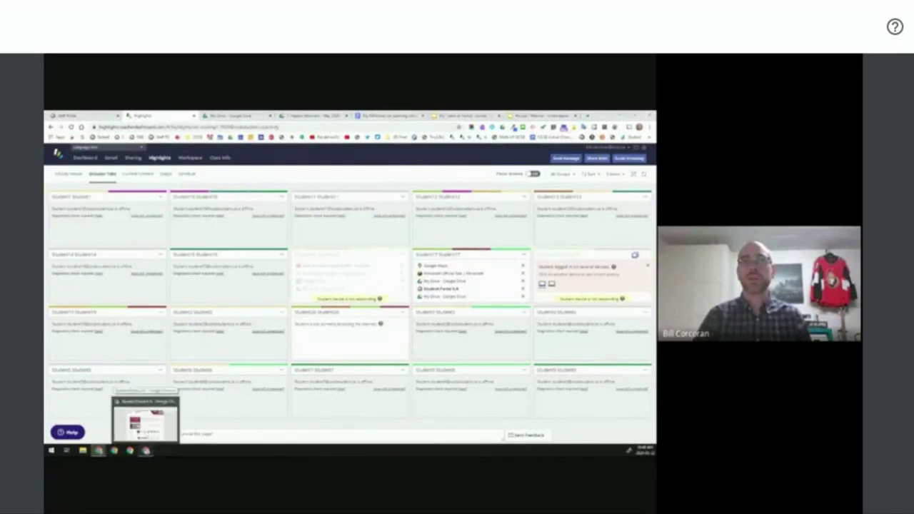
pyautogui.click(145, 423)
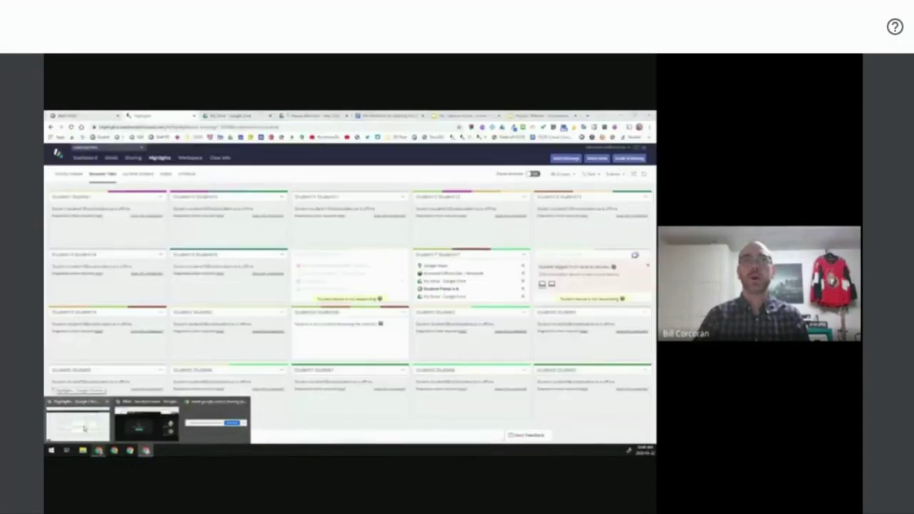
# Step: Make the teacher's Highlights dashboard window active again
pyautogui.click(84, 429)
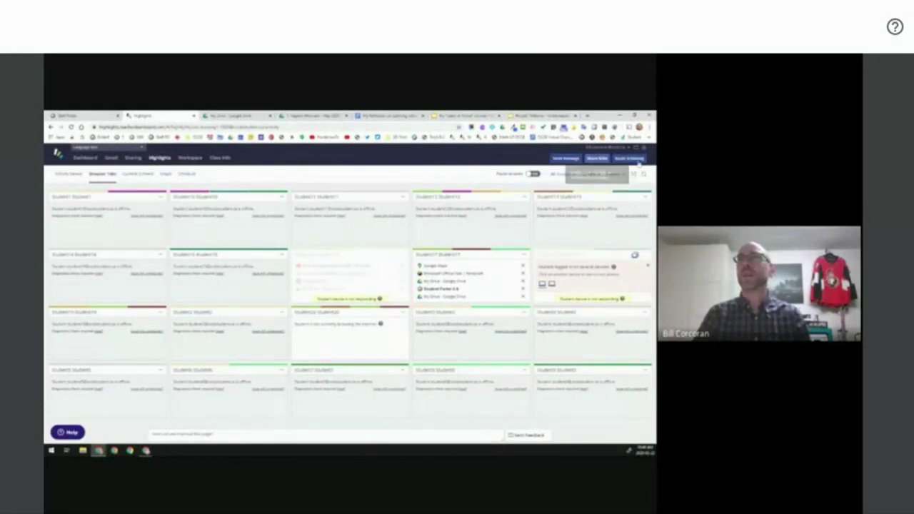
# Step: Load the CBC Kids cycling-season article from the bookmarks in a new tab, then return to the Highlights tab
pyautogui.click(588, 116)
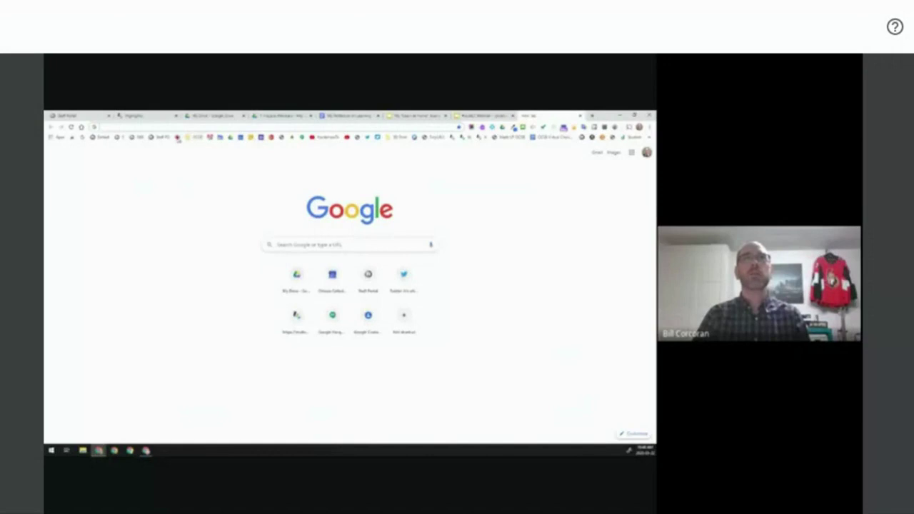
pyautogui.click(178, 138)
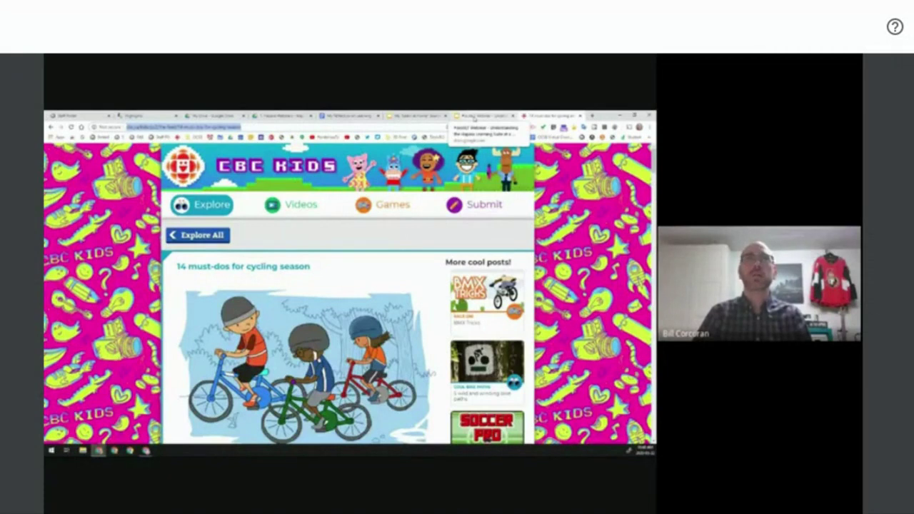
pyautogui.click(135, 115)
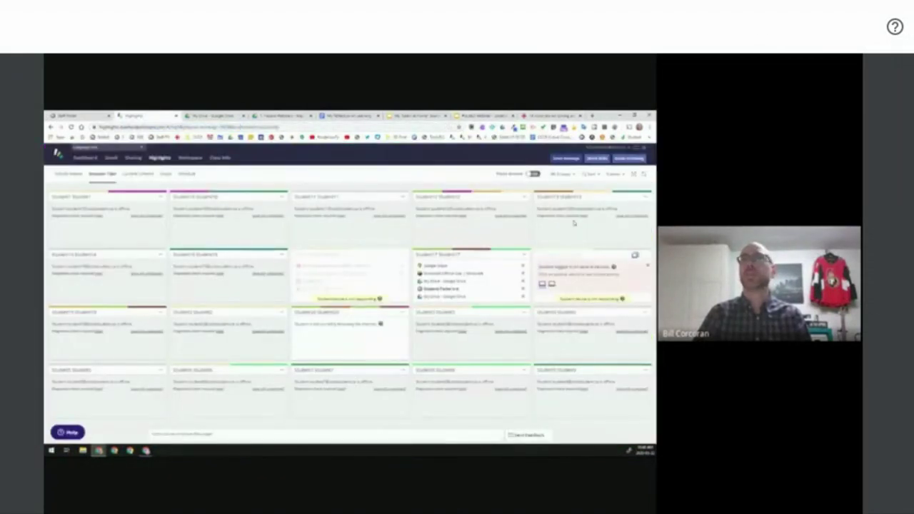
pyautogui.click(596, 160)
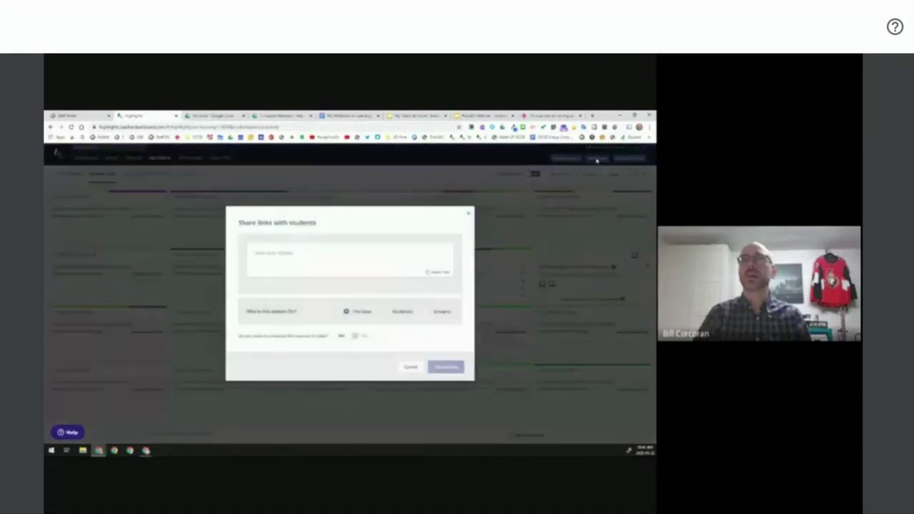
pyautogui.hotkey('ctrl', 'v')
pyautogui.press('Return')
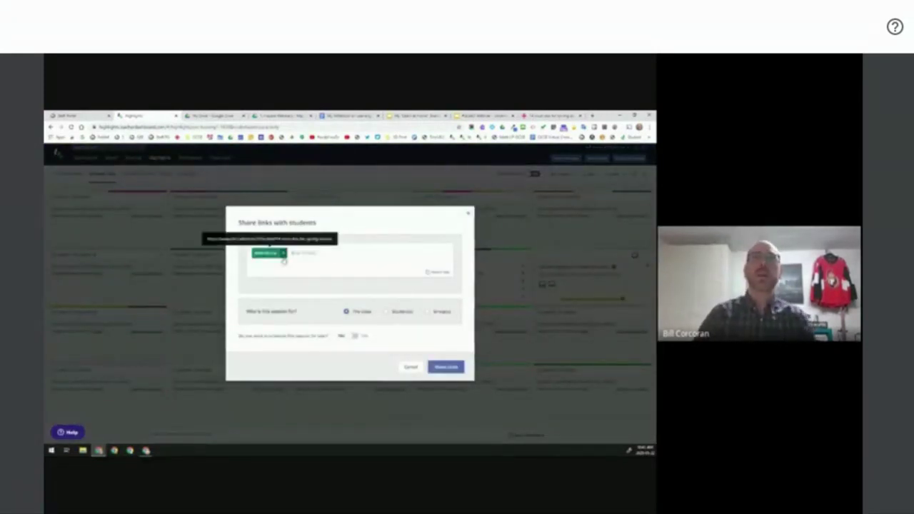
pyautogui.click(390, 312)
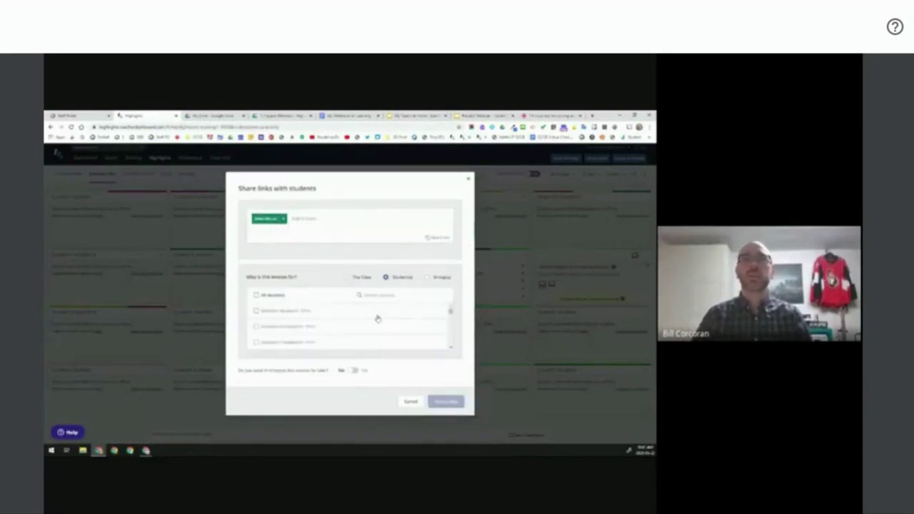
pyautogui.click(257, 340)
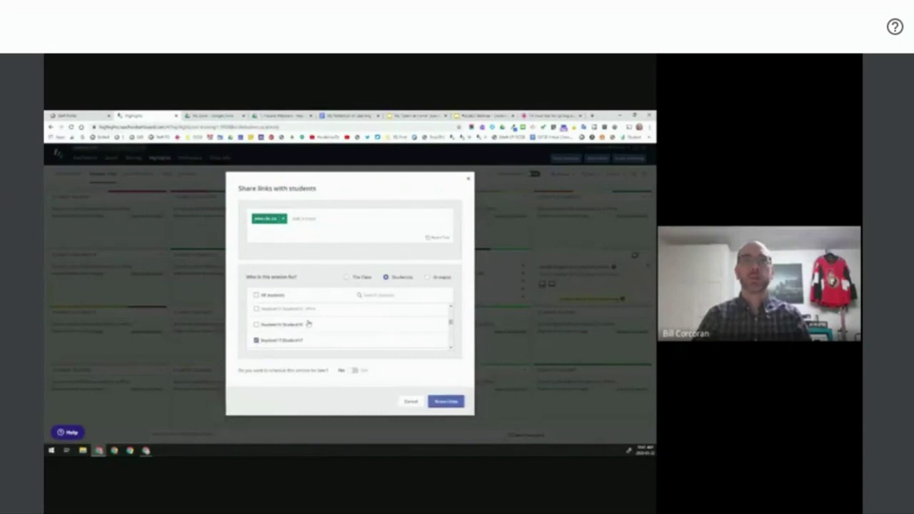
pyautogui.scroll(2, 372, 339)
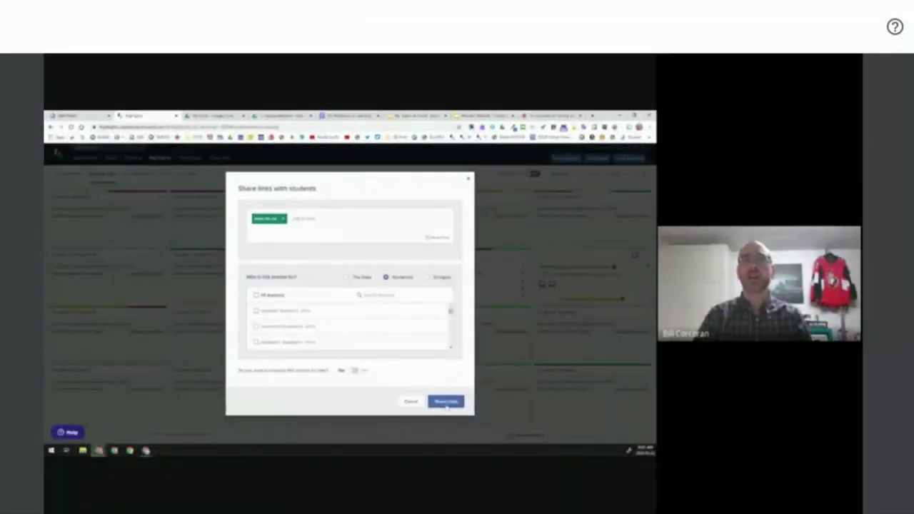
pyautogui.click(446, 402)
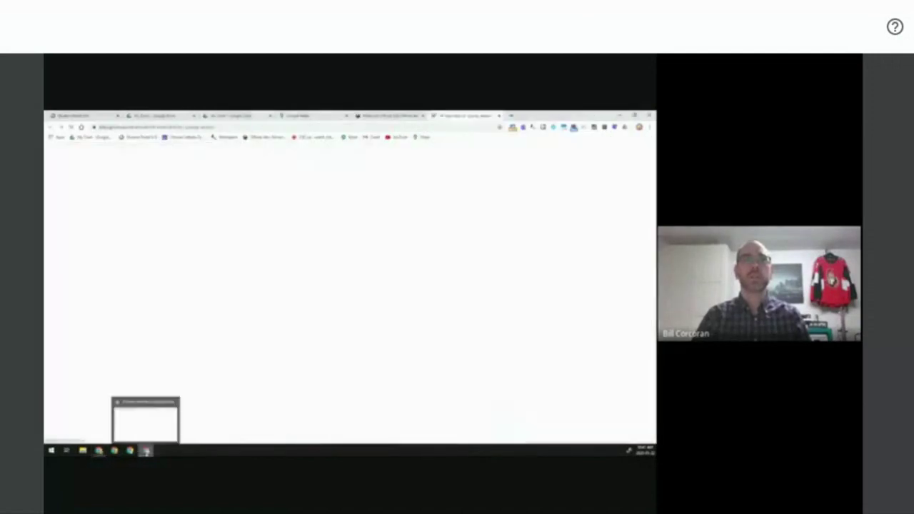
pyautogui.click(145, 451)
pyautogui.click(146, 451)
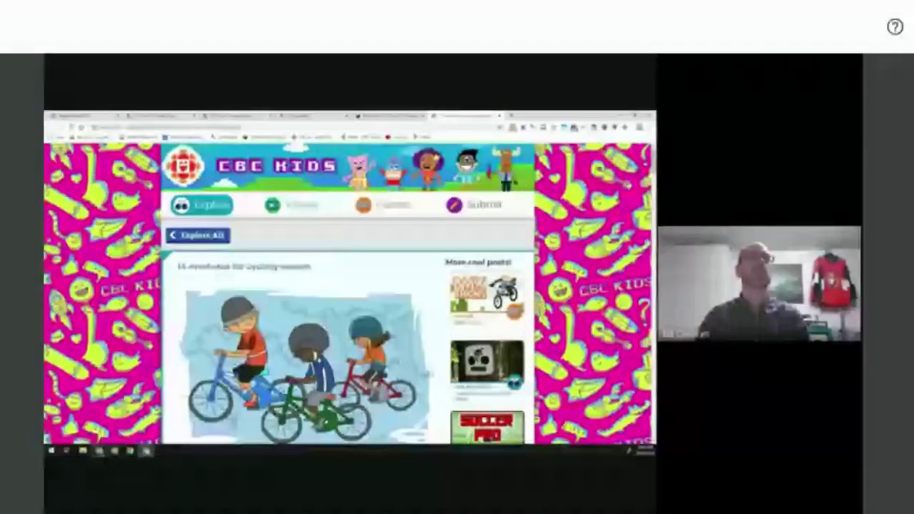
# Step: Return to the Highlights dashboard and bring up the Guide Browsing options
pyautogui.moveTo(100, 450)
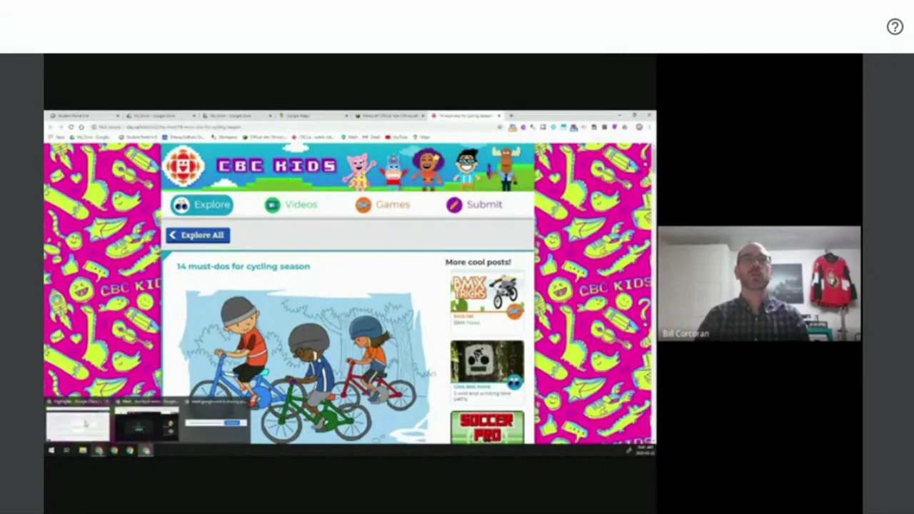
pyautogui.click(85, 424)
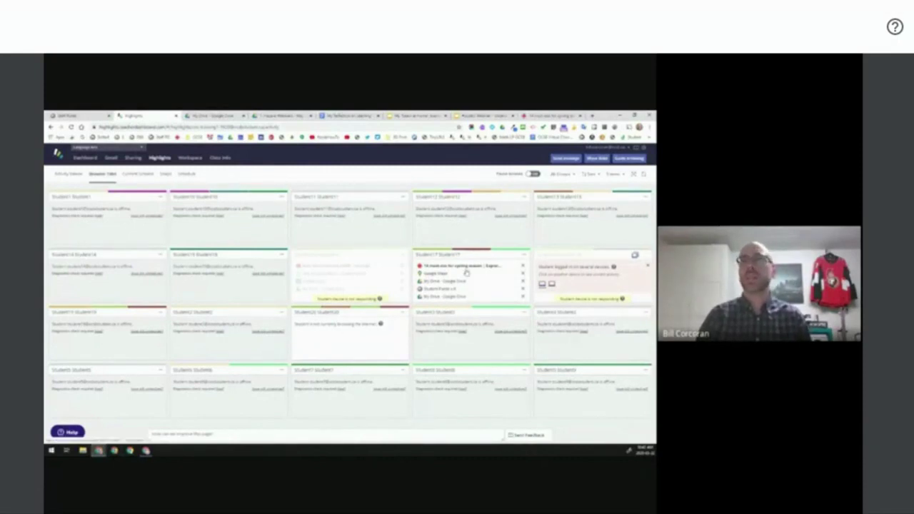
pyautogui.click(626, 160)
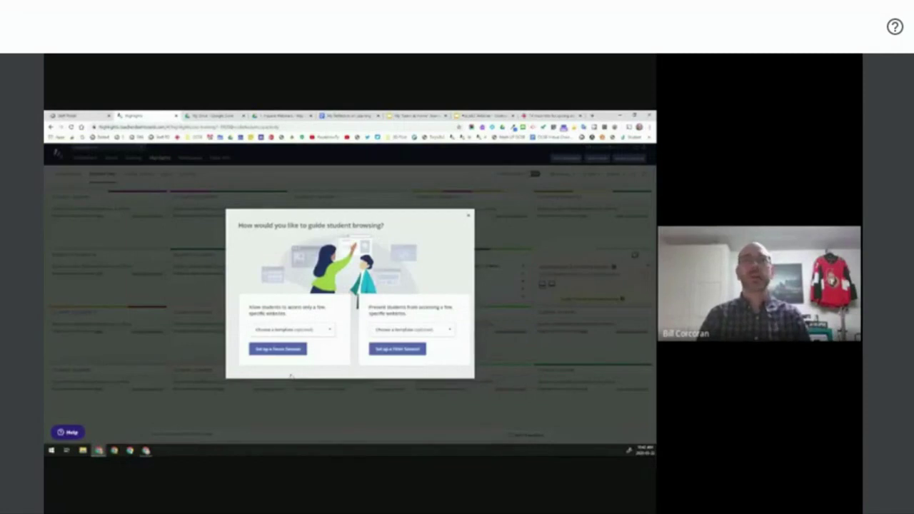
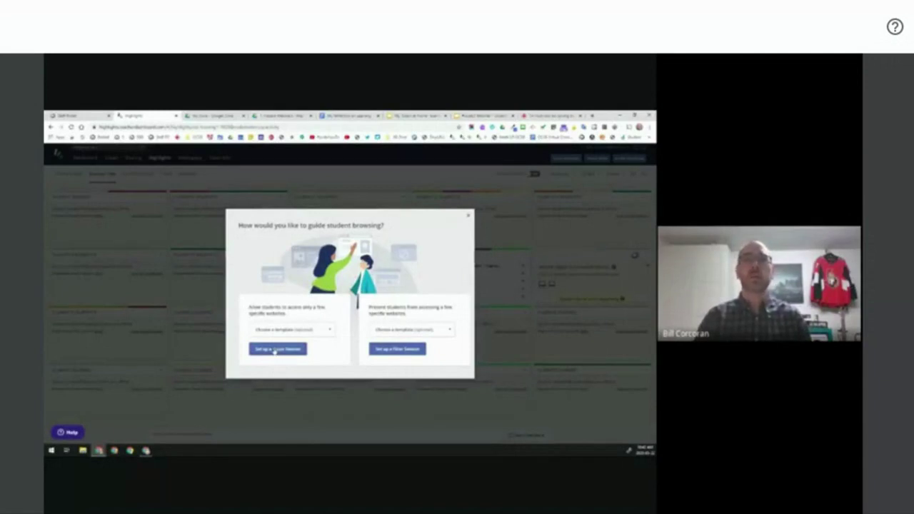
pyautogui.click(274, 349)
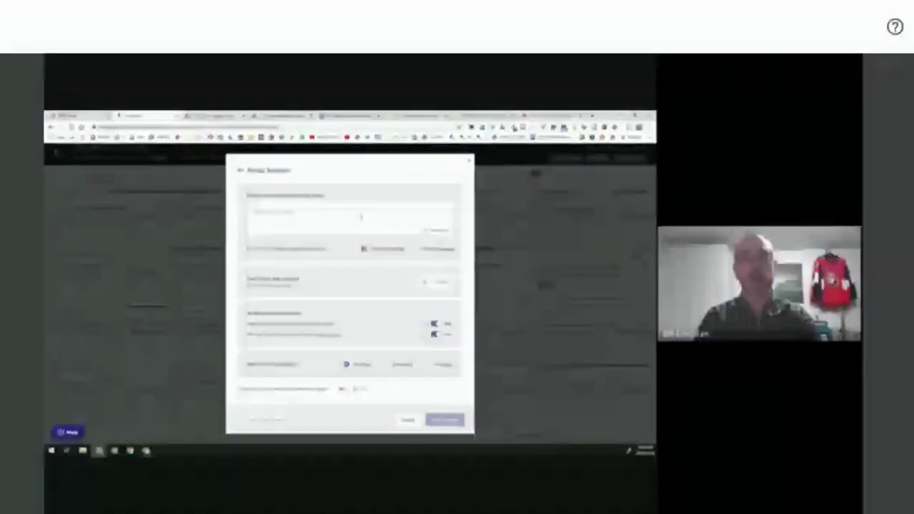
pyautogui.hotkey('ctrl', 'v')
pyautogui.press('Return')
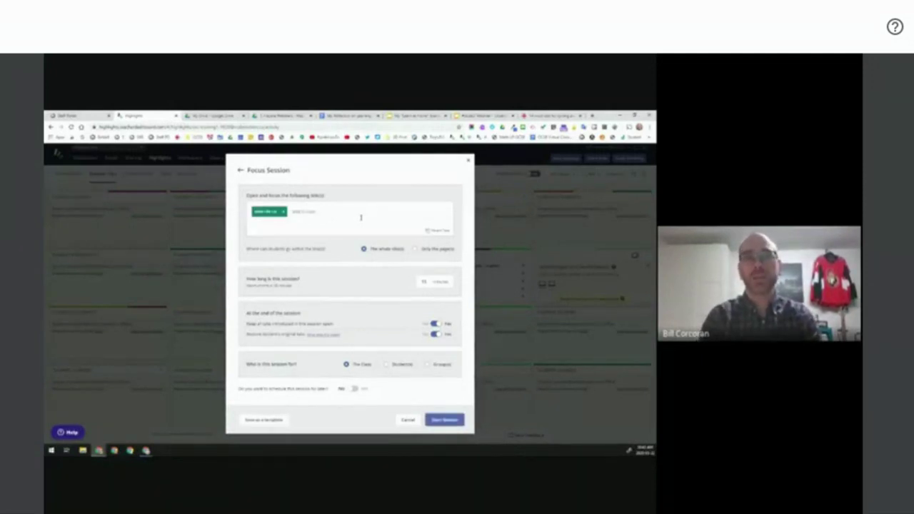
pyautogui.write('www.google.ca')
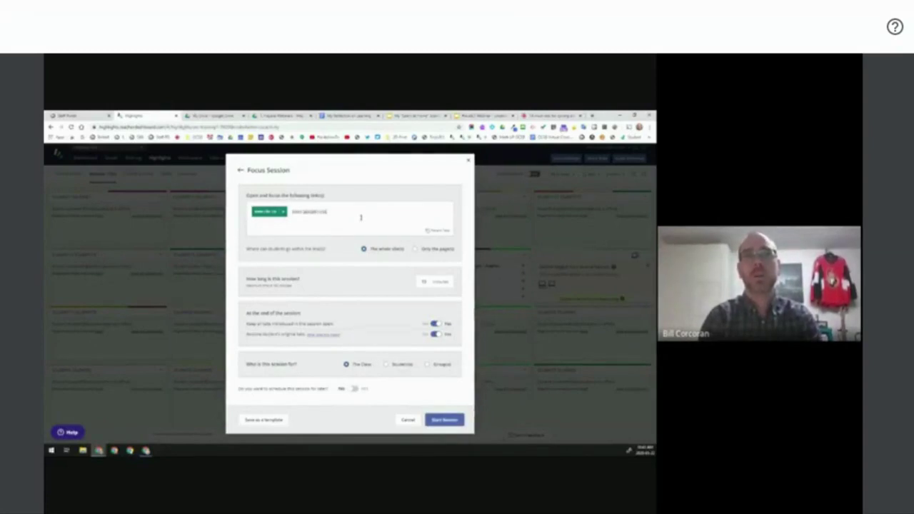
pyautogui.press('Return')
pyautogui.write('drive.google.com')
pyautogui.press('Return')
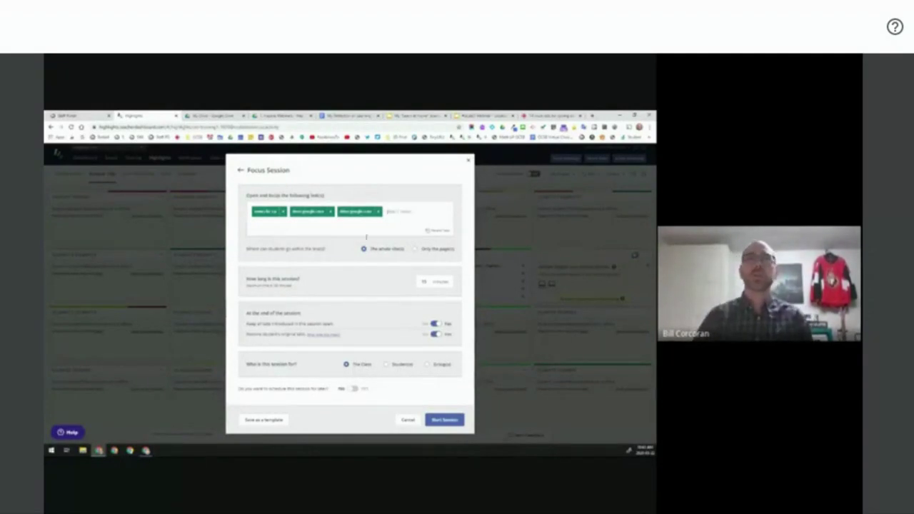
pyautogui.doubleClick(318, 247)
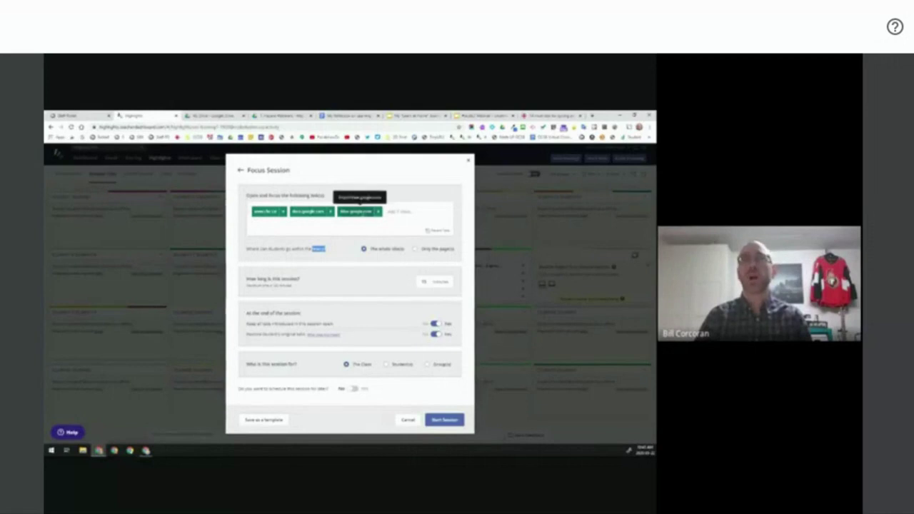
# Step: Limit the session to only the listed pages, change its length, and stop keeping tabs open afterward
pyautogui.click(416, 249)
pyautogui.click(424, 282)
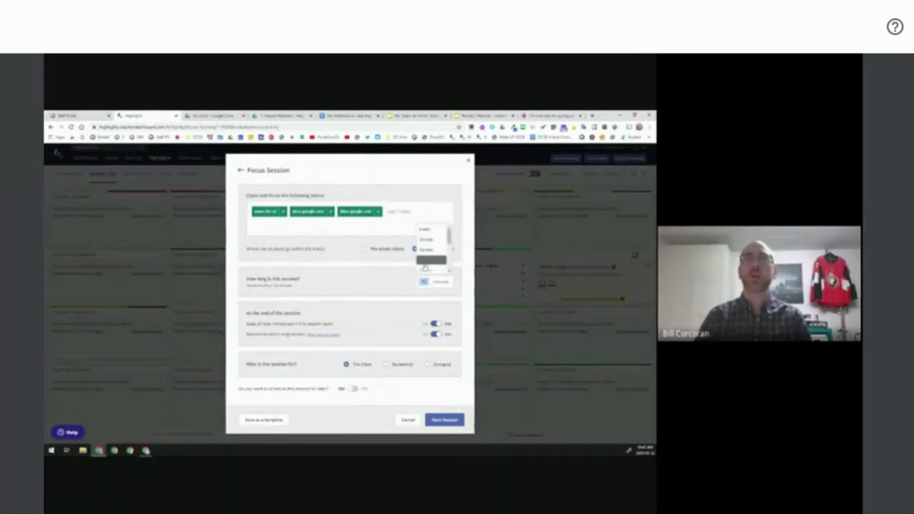
pyautogui.click(426, 261)
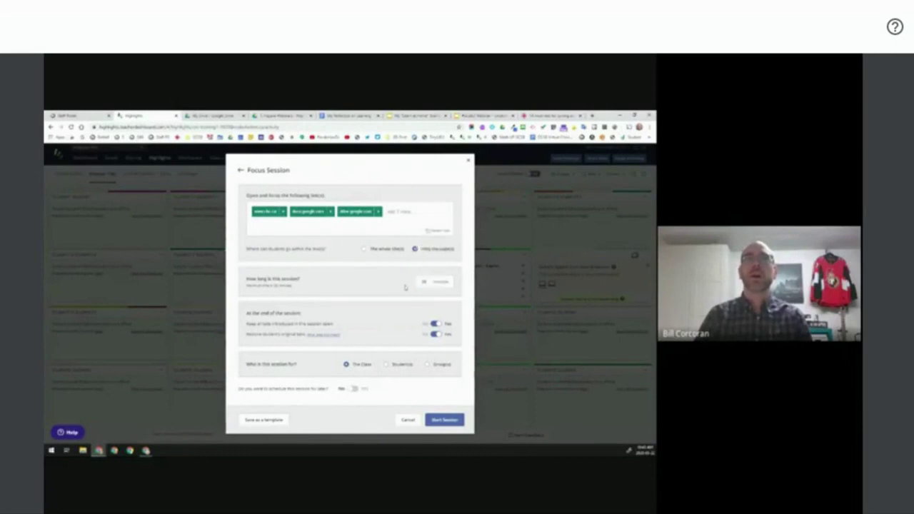
pyautogui.click(436, 324)
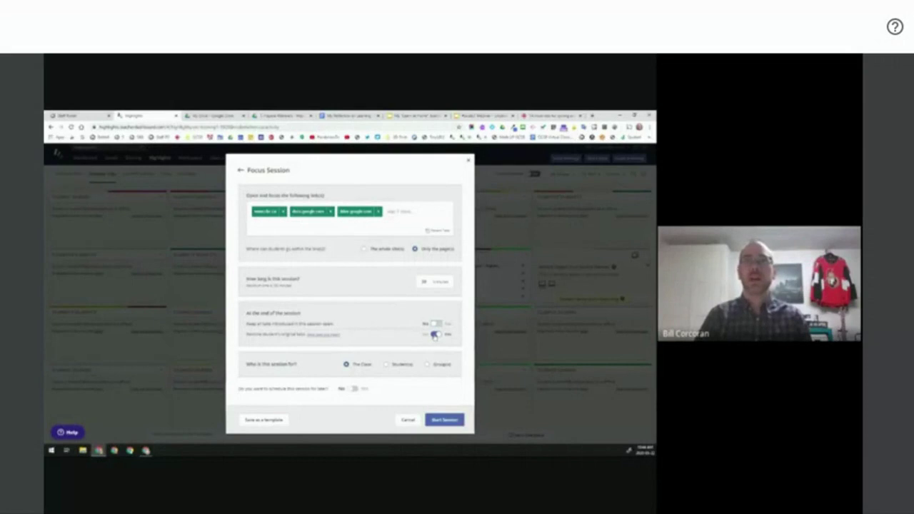
# Step: Target the session at one individually chosen student and start it
pyautogui.click(386, 366)
pyautogui.scroll(-1, 330, 382)
pyautogui.scroll(-3, 448, 346)
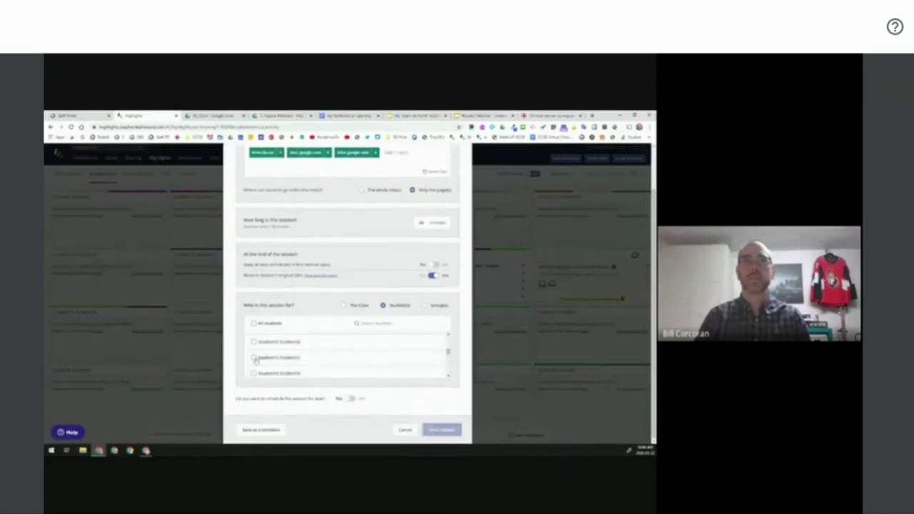
pyautogui.click(254, 358)
pyautogui.click(450, 432)
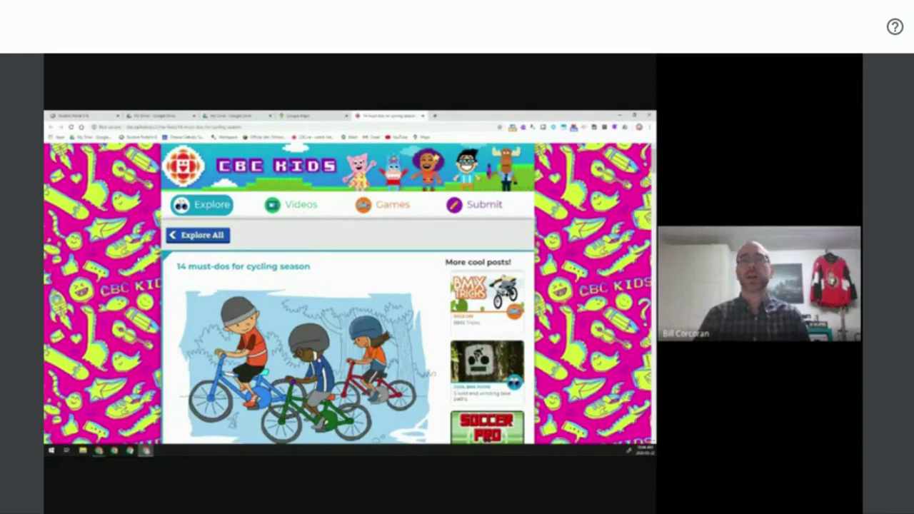
# Step: Open a new tab in the student's browser
pyautogui.click(141, 253)
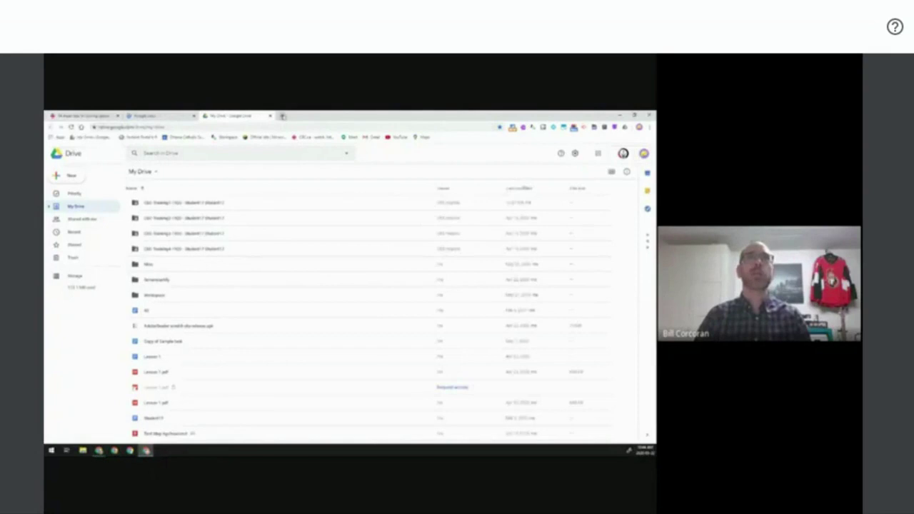
# Step: Load Drive from the bookmark in another tab, check the blocked and CBC Kids tabs, then return to Highlights
pyautogui.click(282, 115)
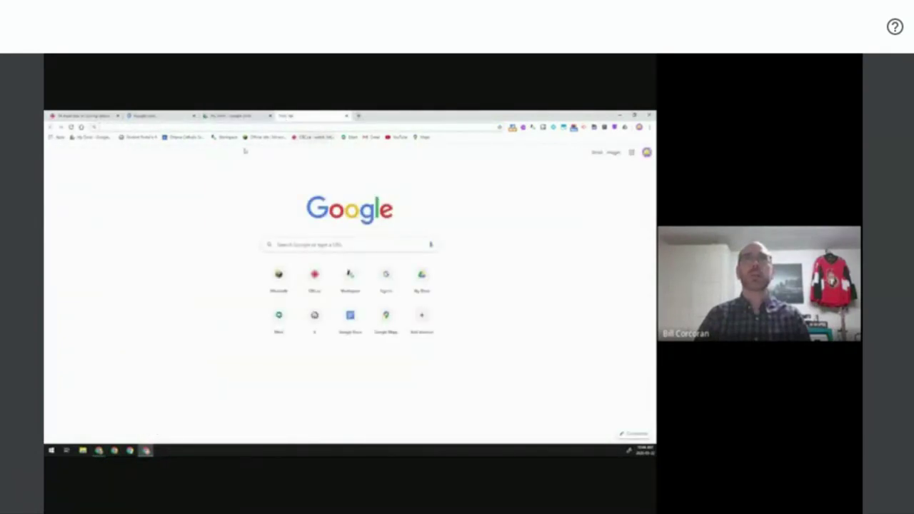
pyautogui.click(262, 137)
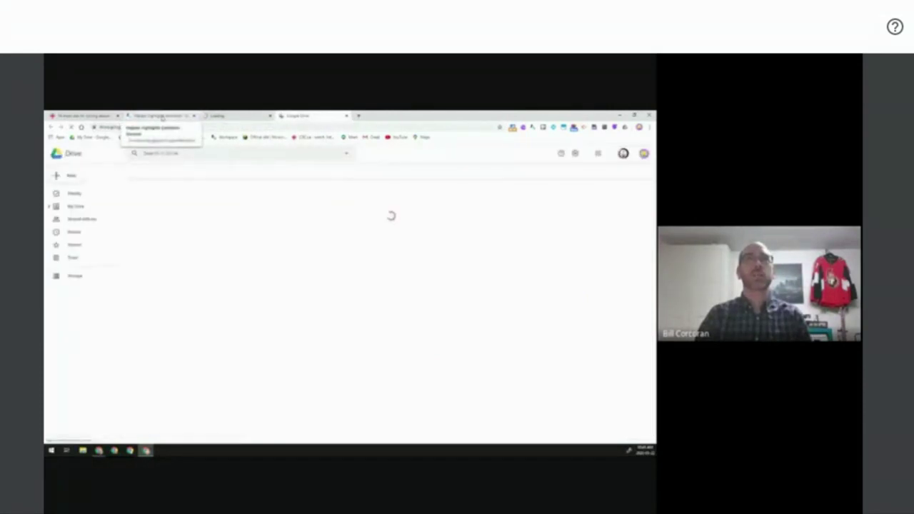
pyautogui.click(162, 116)
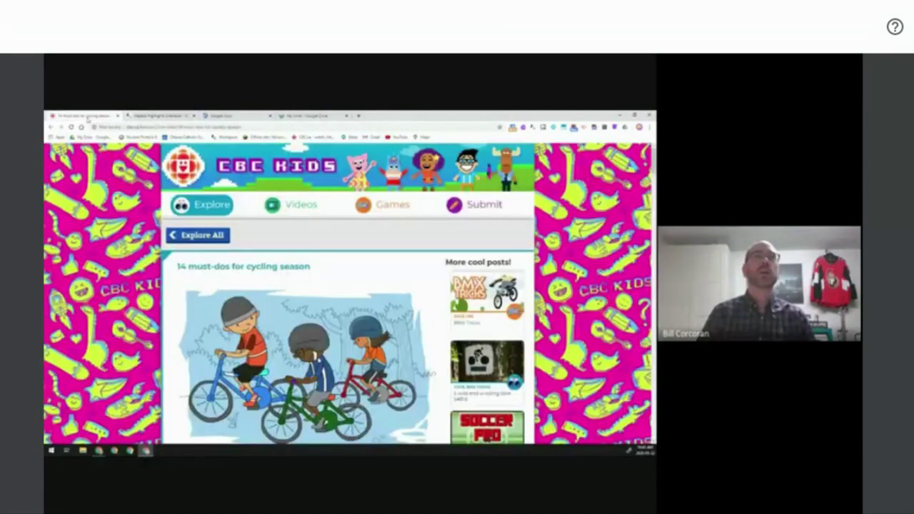
pyautogui.click(84, 116)
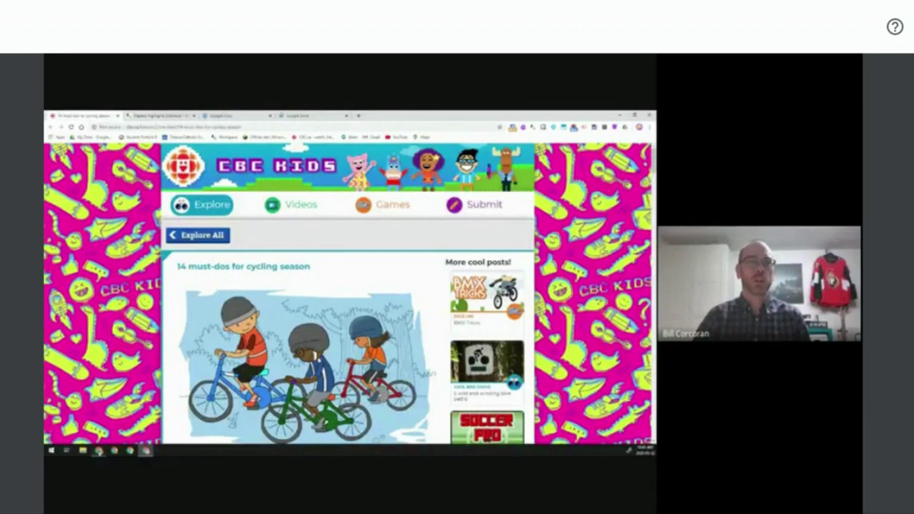
pyautogui.moveTo(98, 450)
pyautogui.click(77, 423)
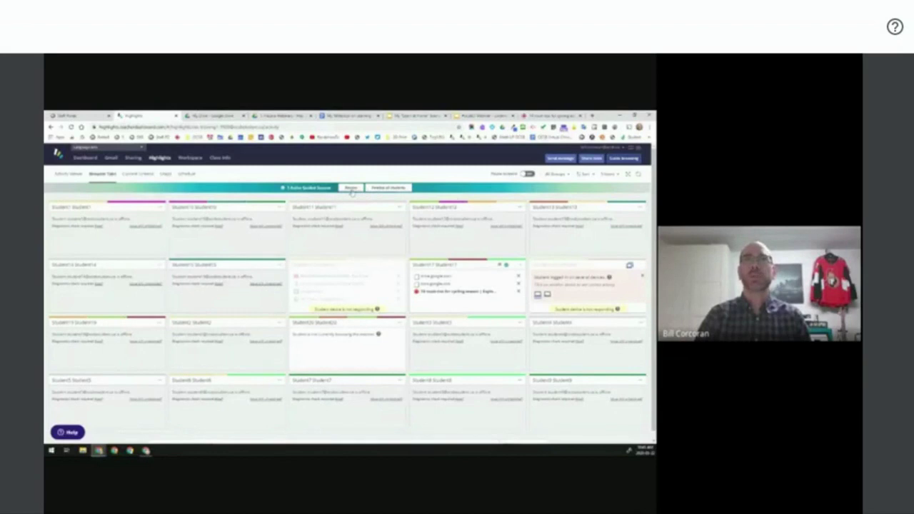
# Step: Release all students from the focus session, check the student's browser, and return to the dashboard
pyautogui.click(384, 189)
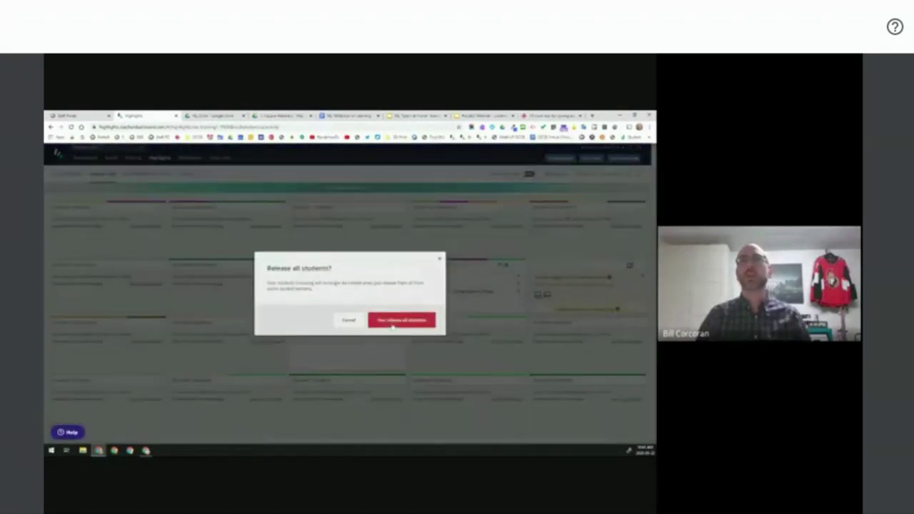
pyautogui.click(401, 321)
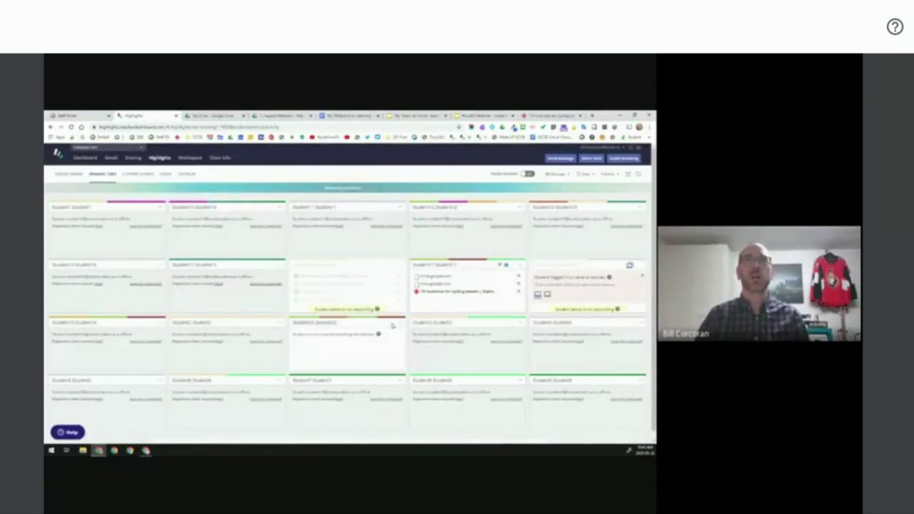
pyautogui.hotkey('alt', 'Tab')
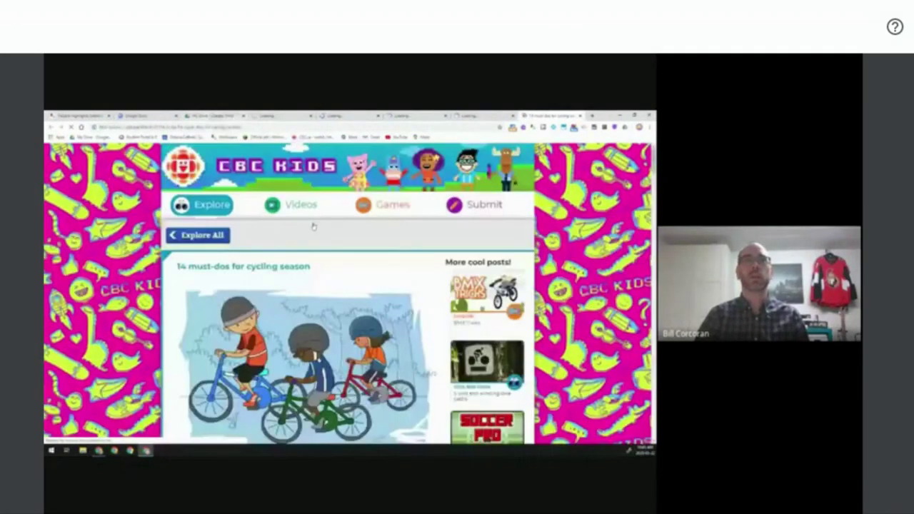
pyautogui.moveTo(99, 450)
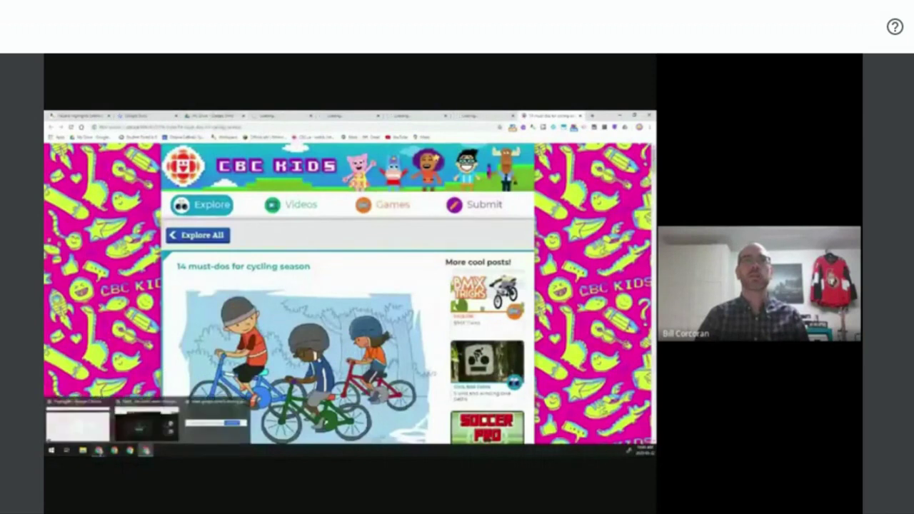
pyautogui.click(77, 425)
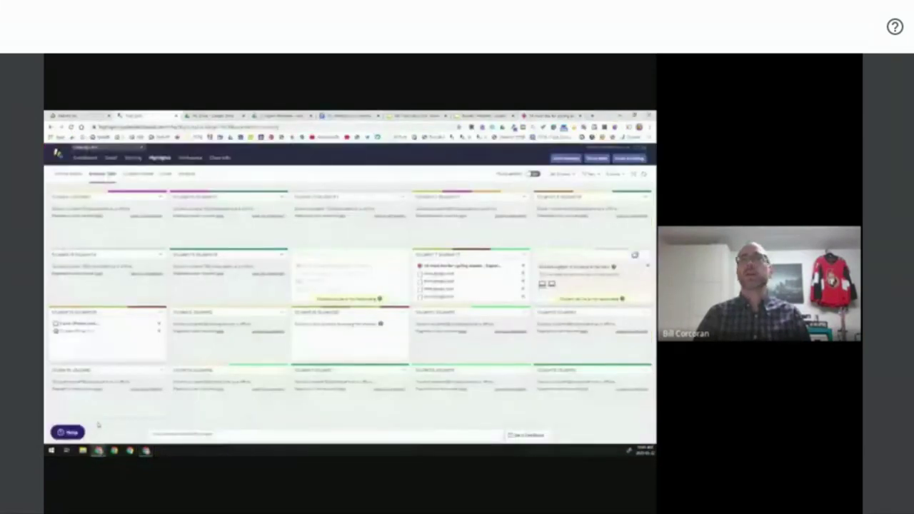
pyautogui.click(631, 158)
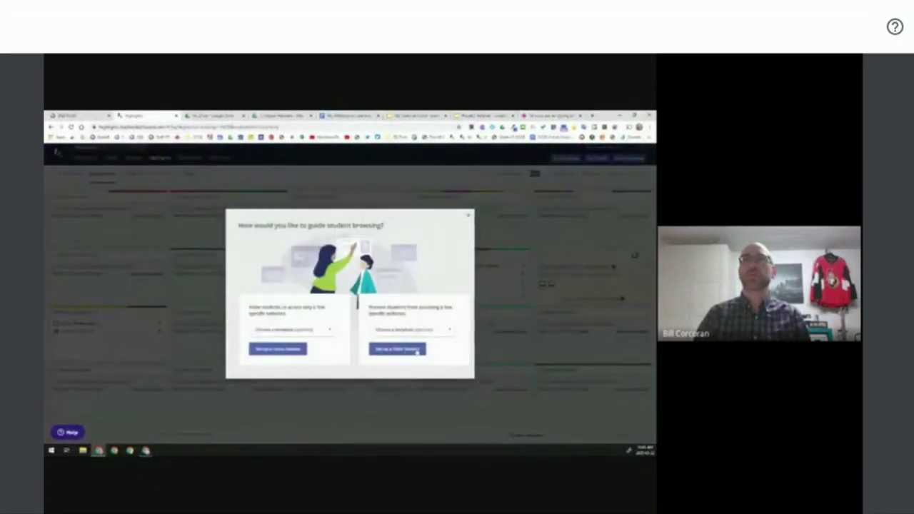
# Step: Set up a filter session from the Webinar Test blocking template
pyautogui.click(427, 332)
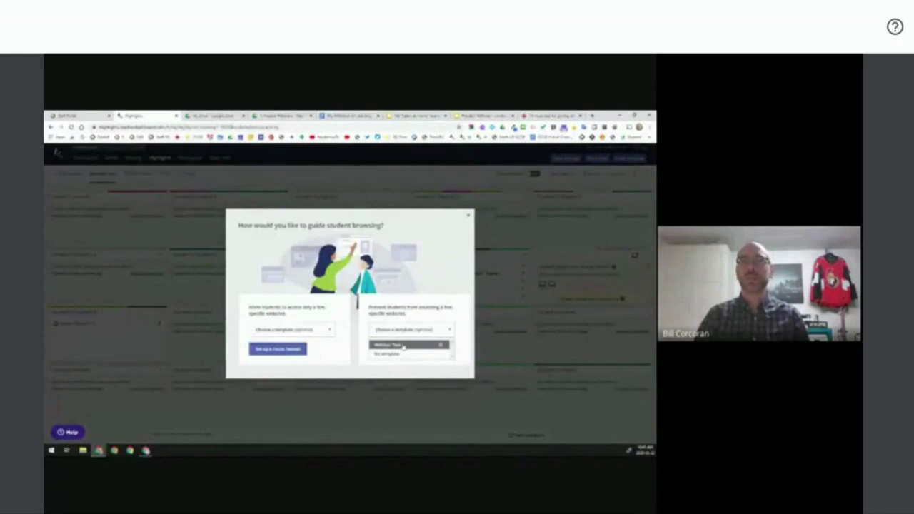
pyautogui.click(404, 345)
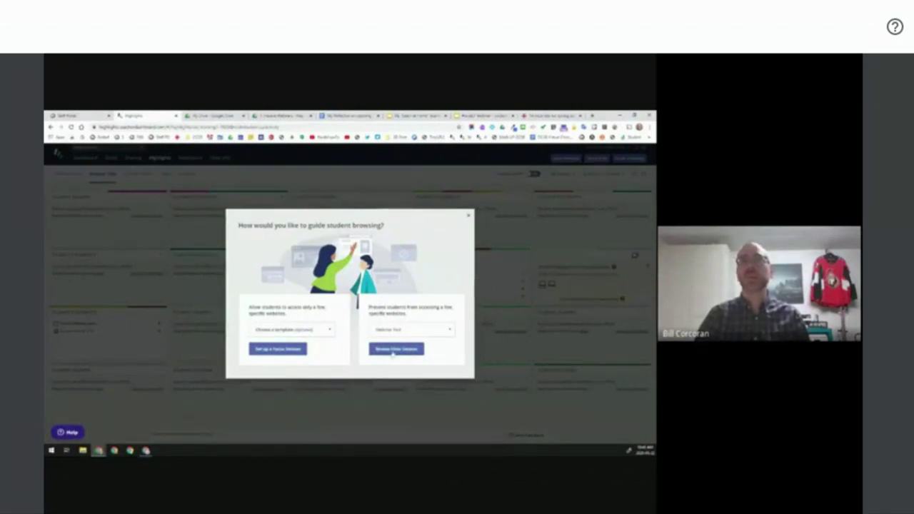
pyautogui.click(391, 352)
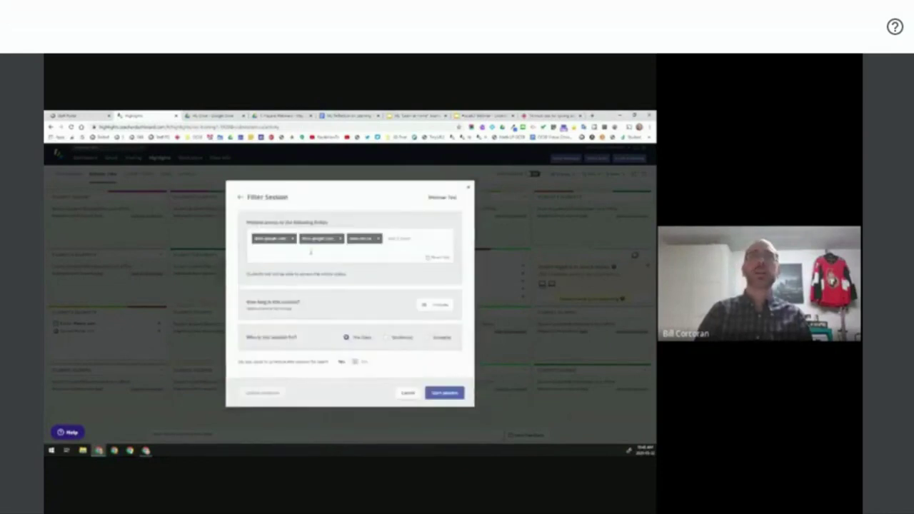
# Step: Remove the three preset blocked sites from the session's list
pyautogui.click(293, 240)
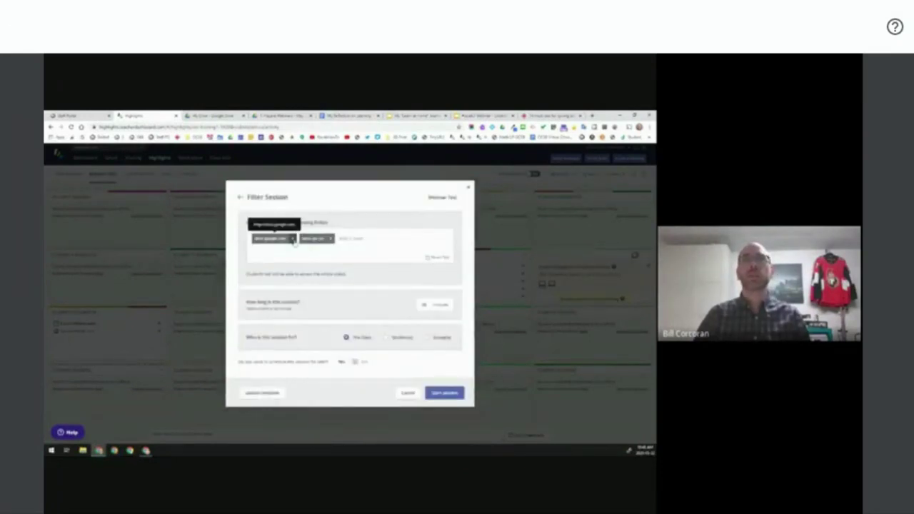
pyautogui.click(293, 240)
pyautogui.click(286, 240)
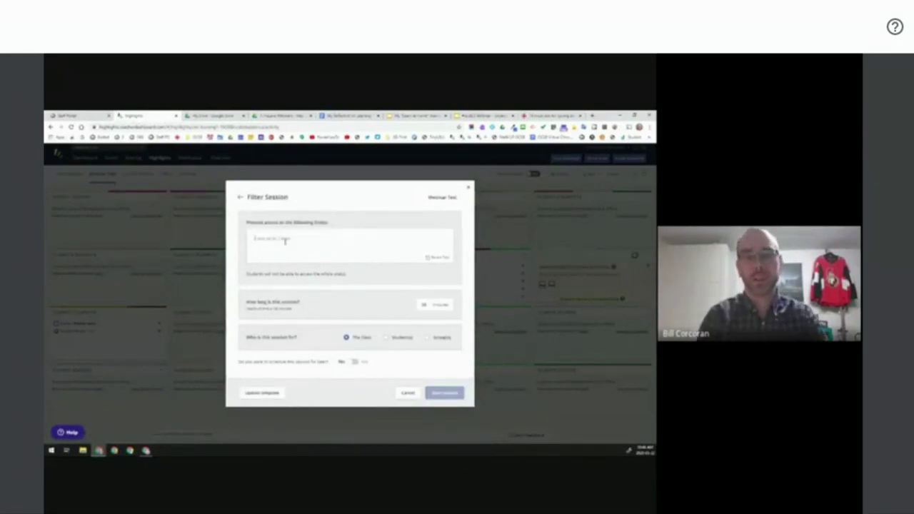
# Step: Block drive.google.com for one individually selected student and start the filter session
pyautogui.write('drive.')
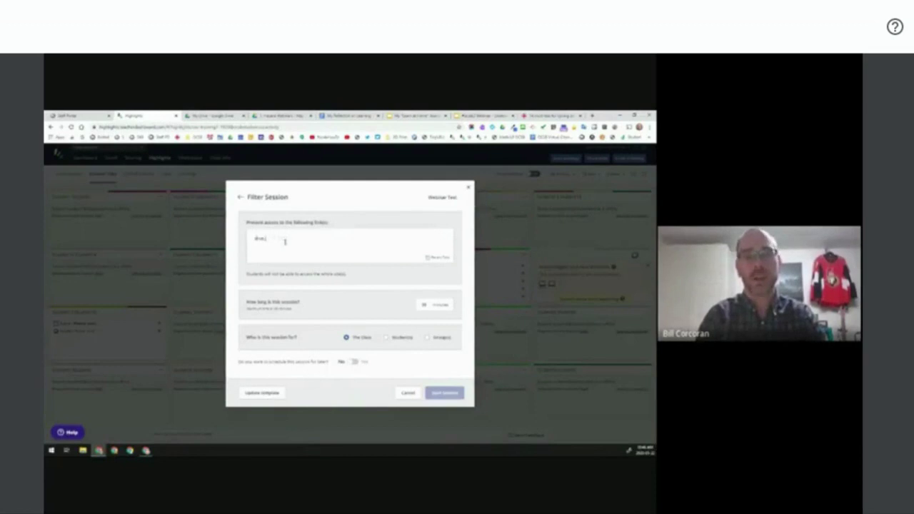
pyautogui.write('google.com')
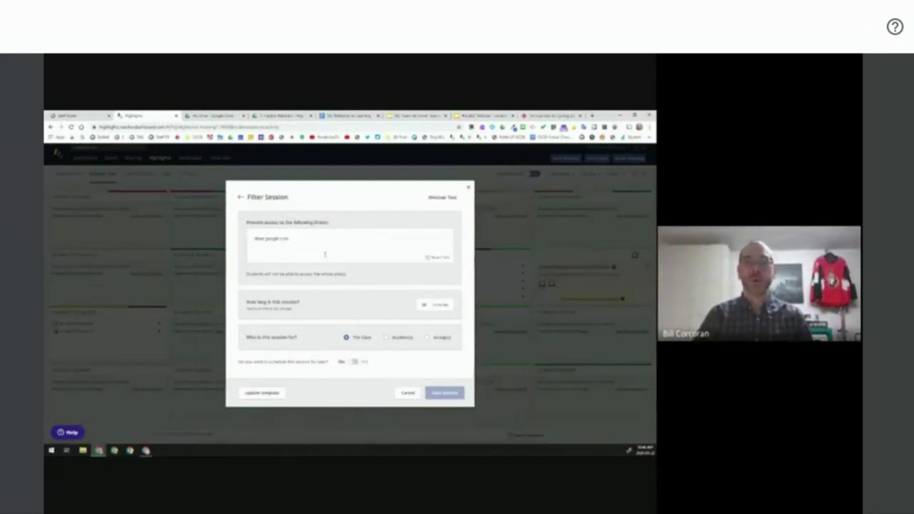
pyautogui.press('Return')
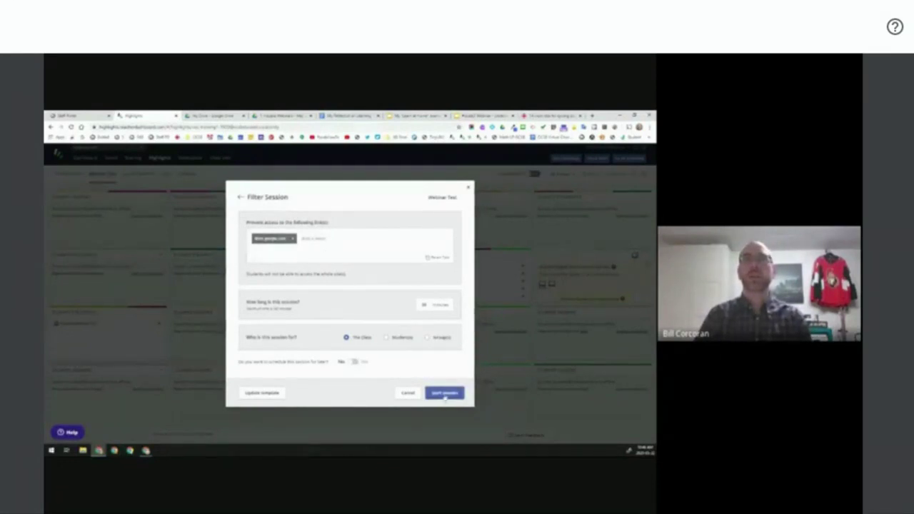
pyautogui.click(387, 337)
pyautogui.scroll(-2, 368, 335)
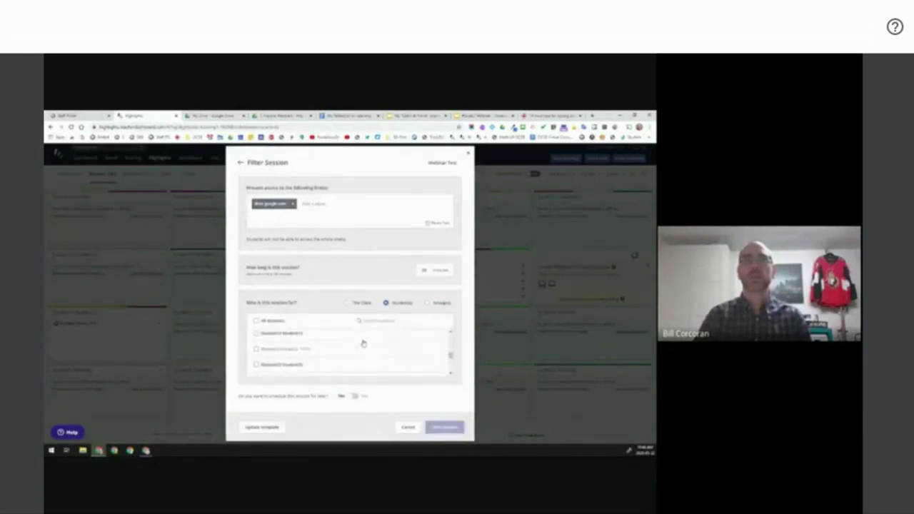
pyautogui.scroll(-2, 335, 348)
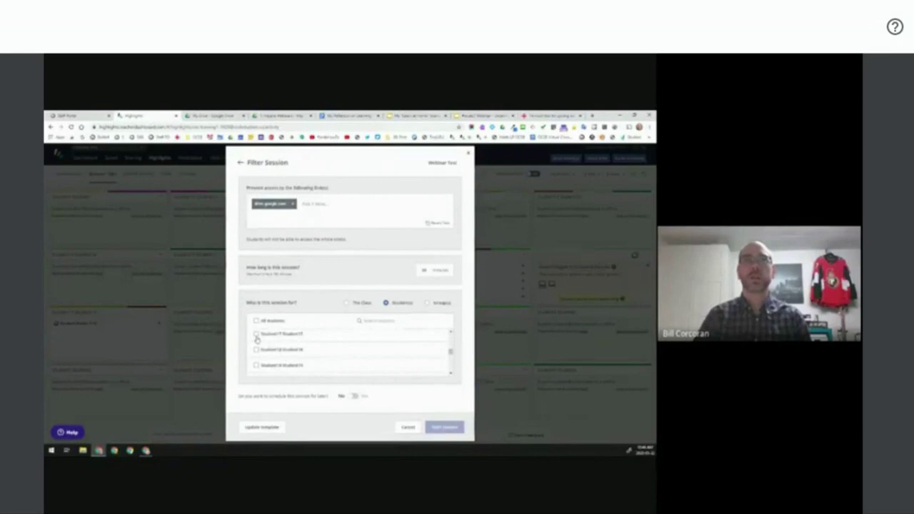
pyautogui.click(256, 334)
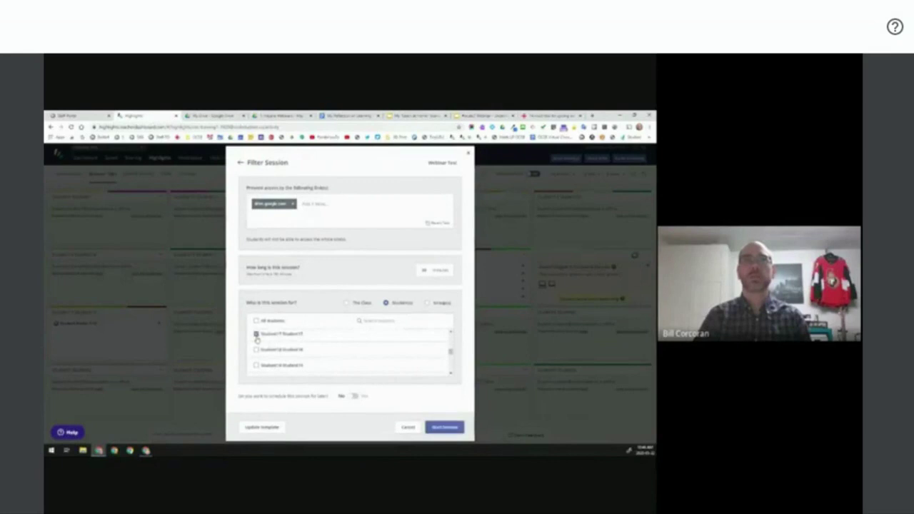
pyautogui.click(443, 427)
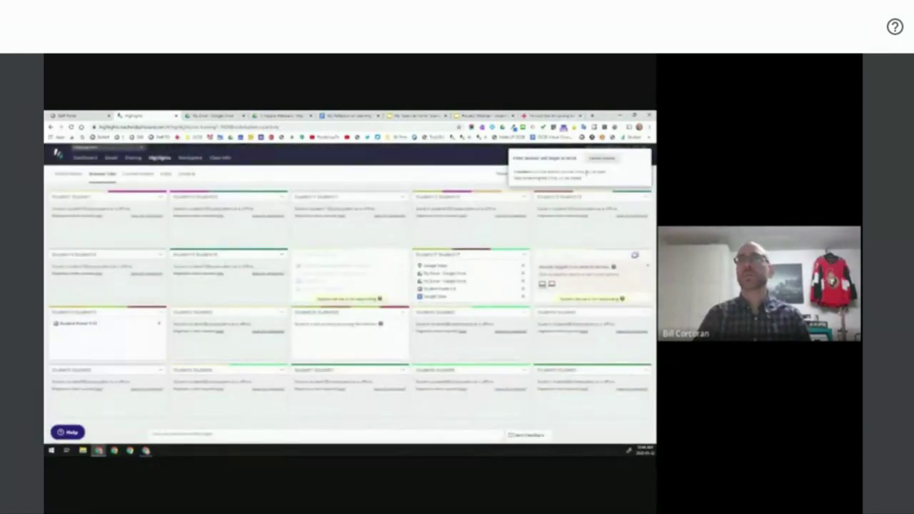
# Step: Switch to the Chrome window showing the CBC Kids cycling article
pyautogui.moveTo(146, 451)
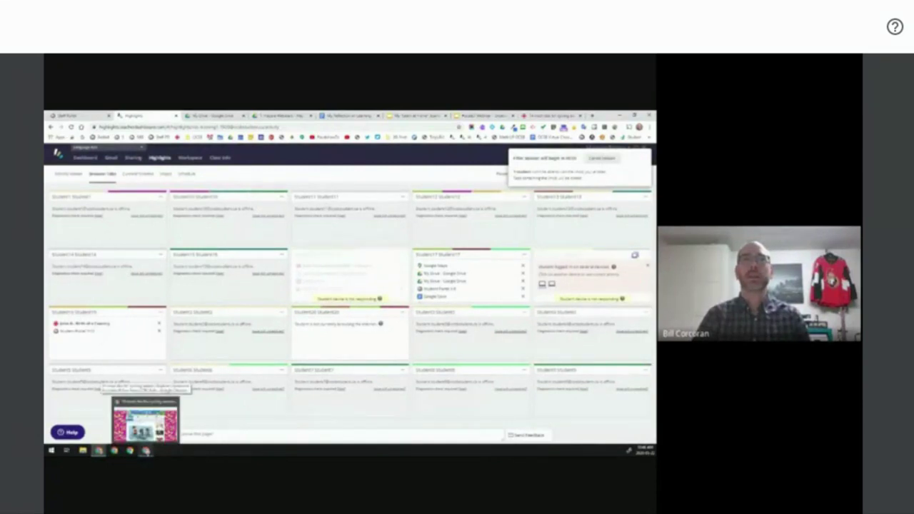
pyautogui.click(145, 425)
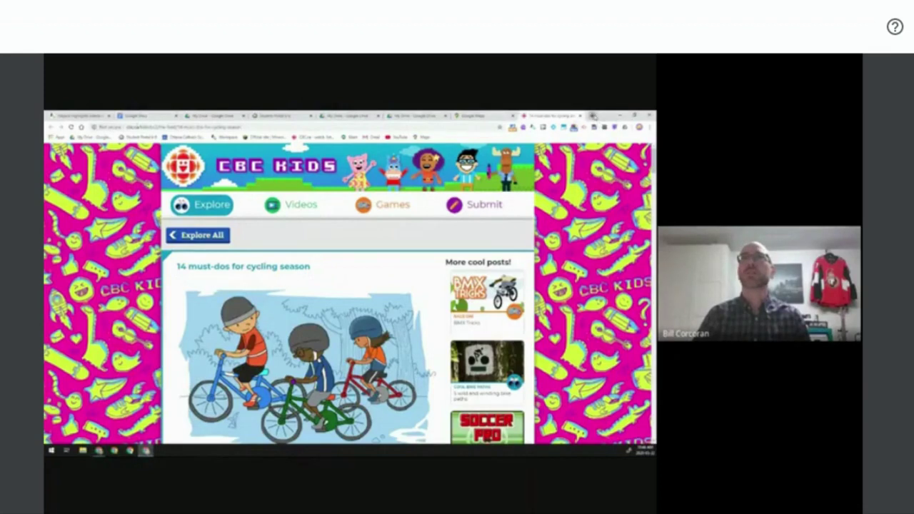
# Step: Try loading drive.google.com in a new tab, see it blocked, then return to the Highlights dashboard
pyautogui.click(592, 116)
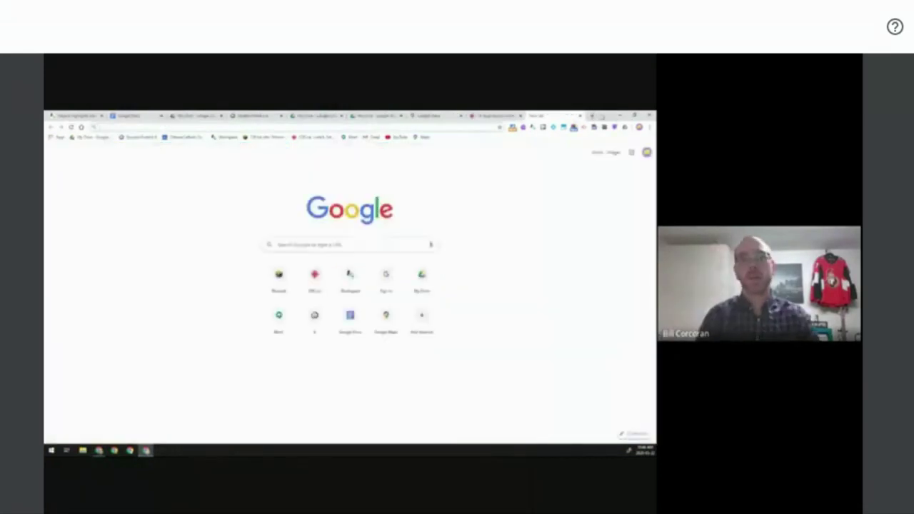
pyautogui.write('drive')
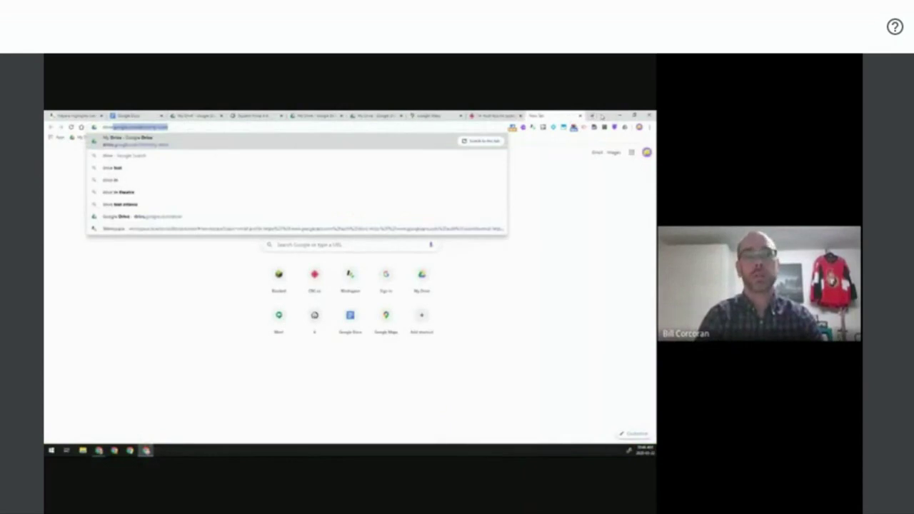
pyautogui.write('.go')
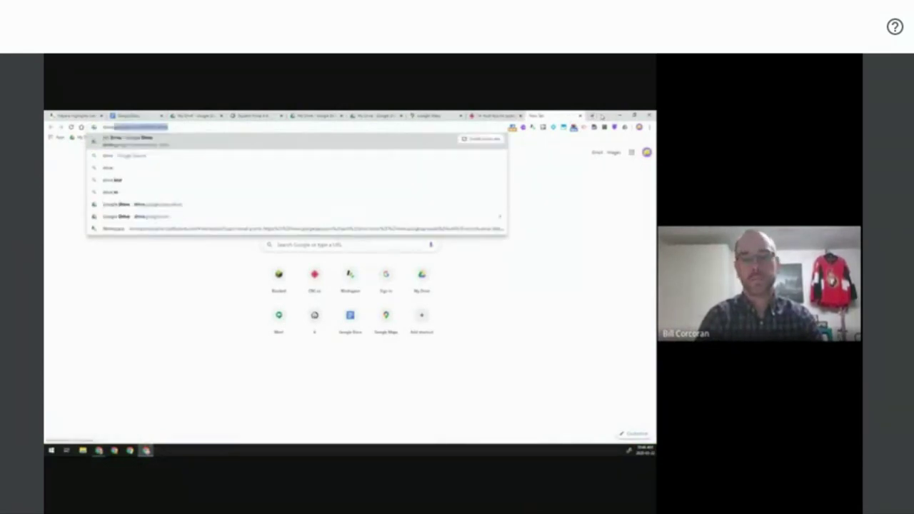
pyautogui.write('ogle.com/drive')
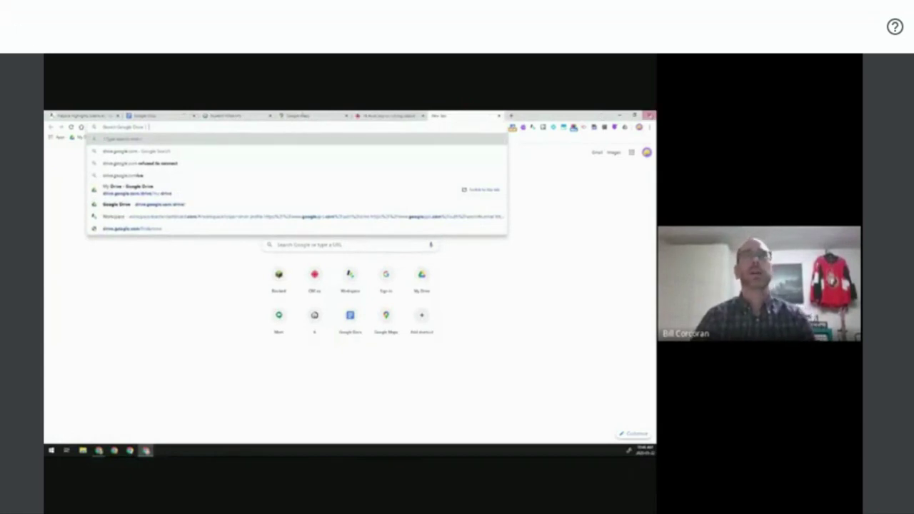
pyautogui.press('BackSpace')
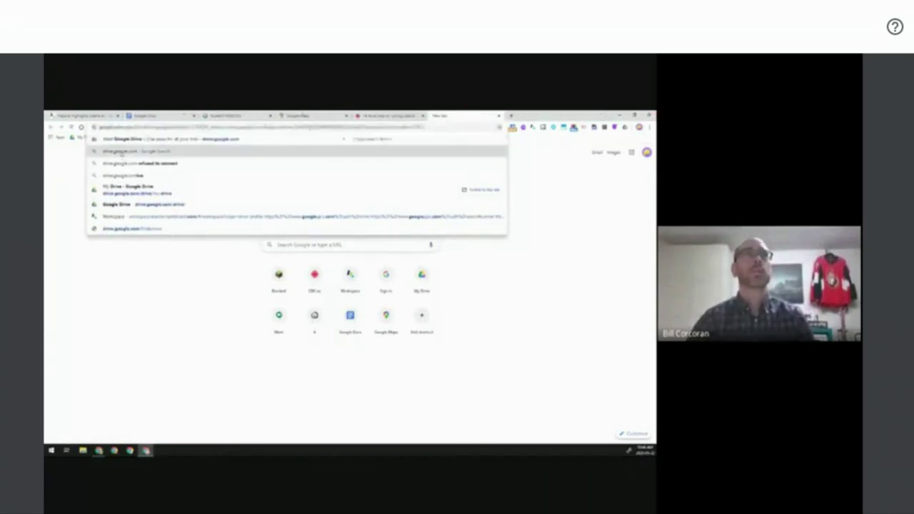
pyautogui.click(121, 152)
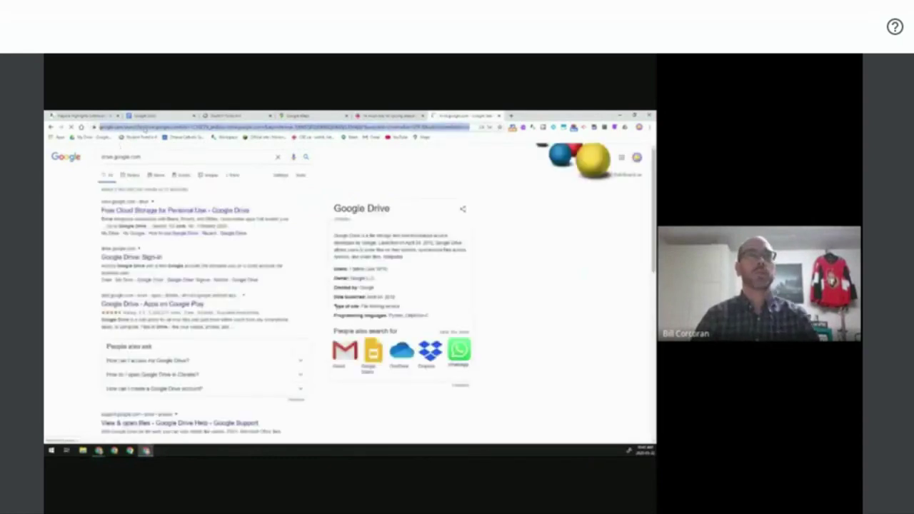
pyautogui.click(142, 127)
pyautogui.write('drive.google')
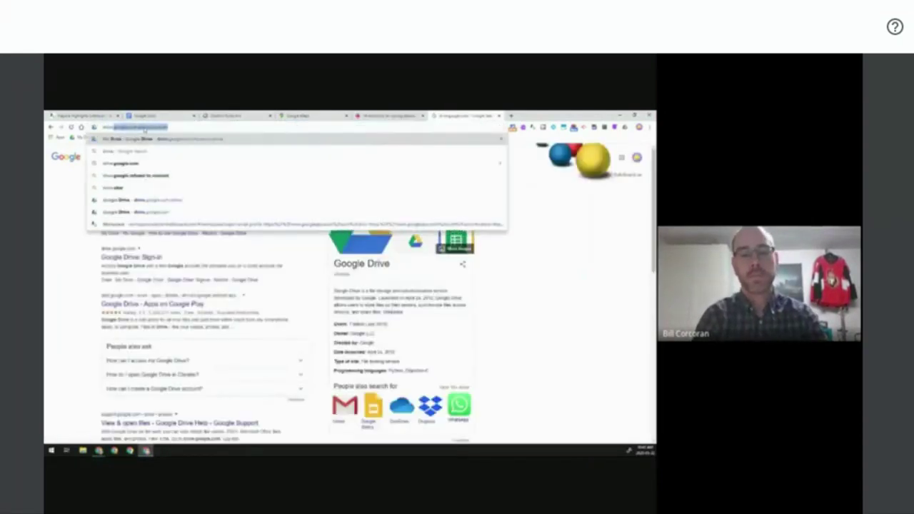
pyautogui.write('.com/')
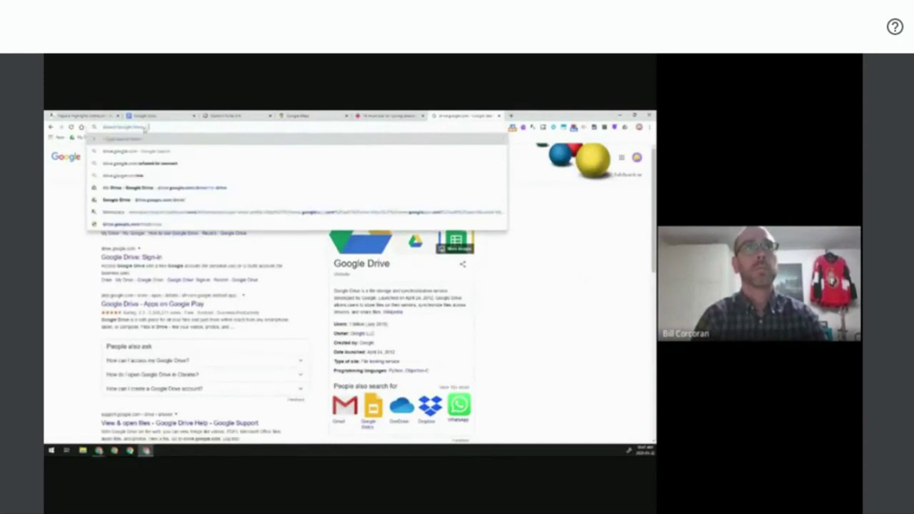
pyautogui.press('Return')
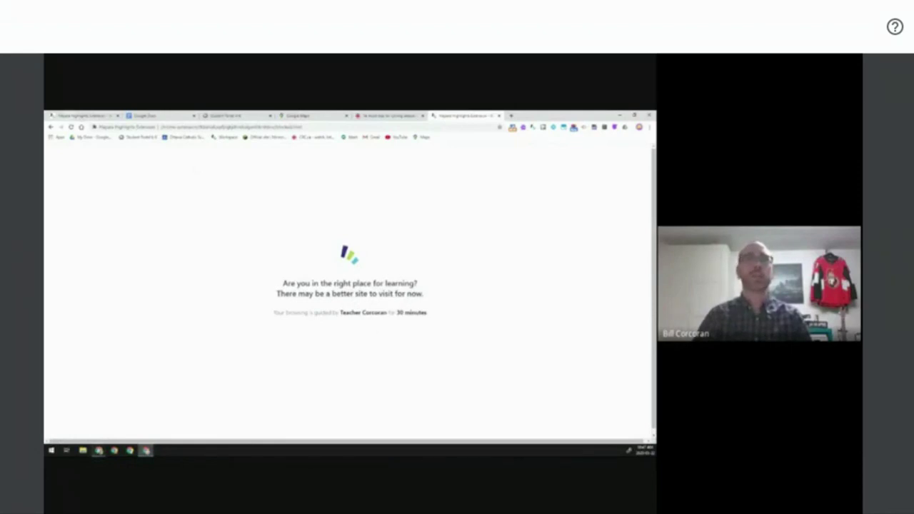
pyautogui.moveTo(99, 450)
pyautogui.click(77, 422)
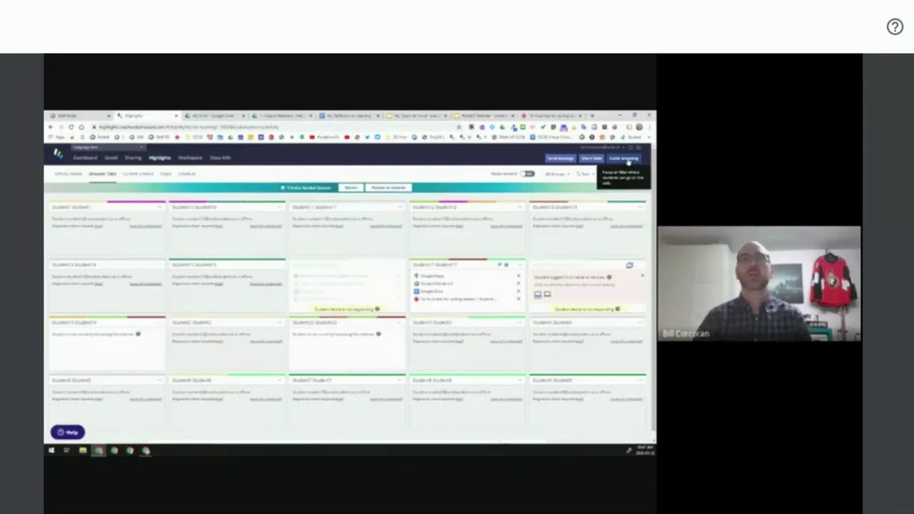
# Step: Release all students from the active guided session and confirm the release
pyautogui.scroll(-1, 431, 373)
pyautogui.scroll(1, 430, 373)
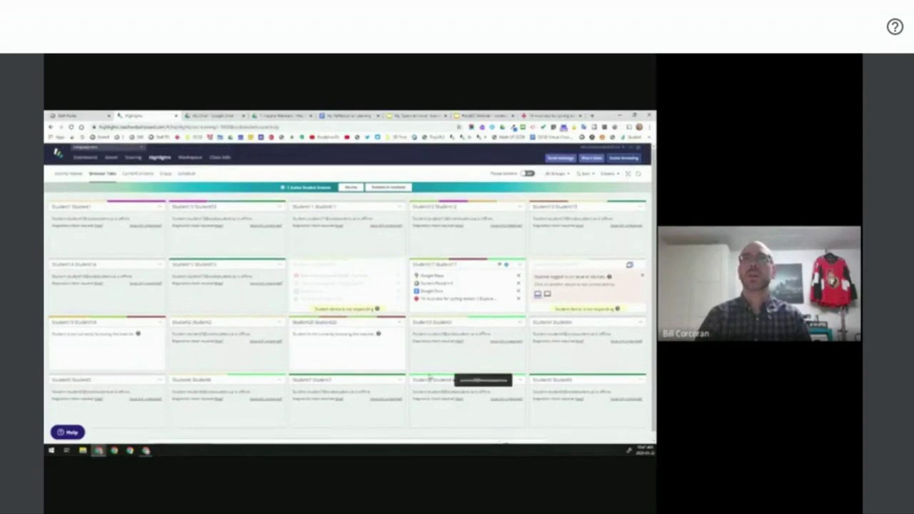
pyautogui.click(389, 188)
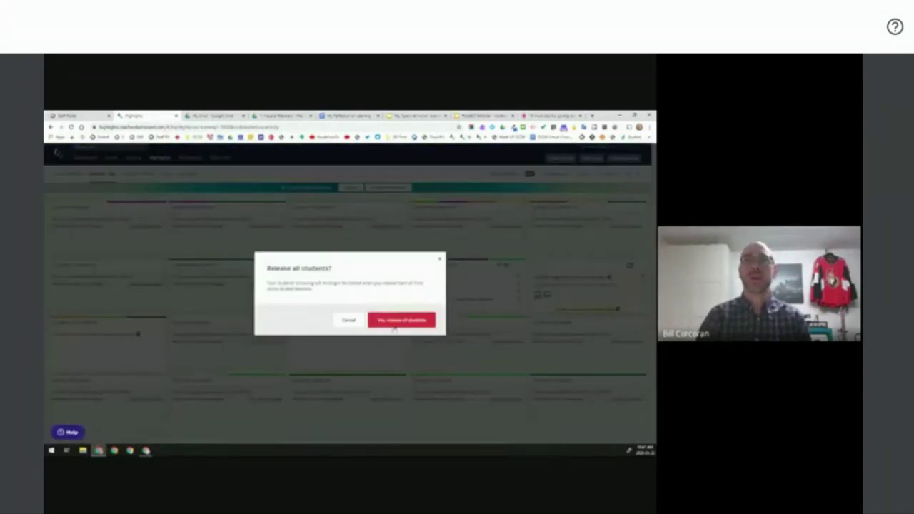
pyautogui.click(395, 323)
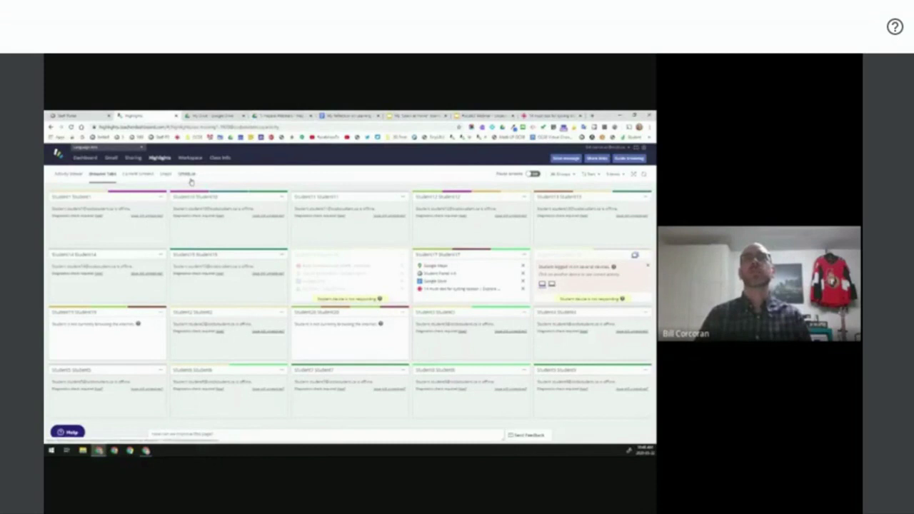
# Step: Go via the Dashboard to the Language Arts class's list of 14 workspaces
pyautogui.click(104, 167)
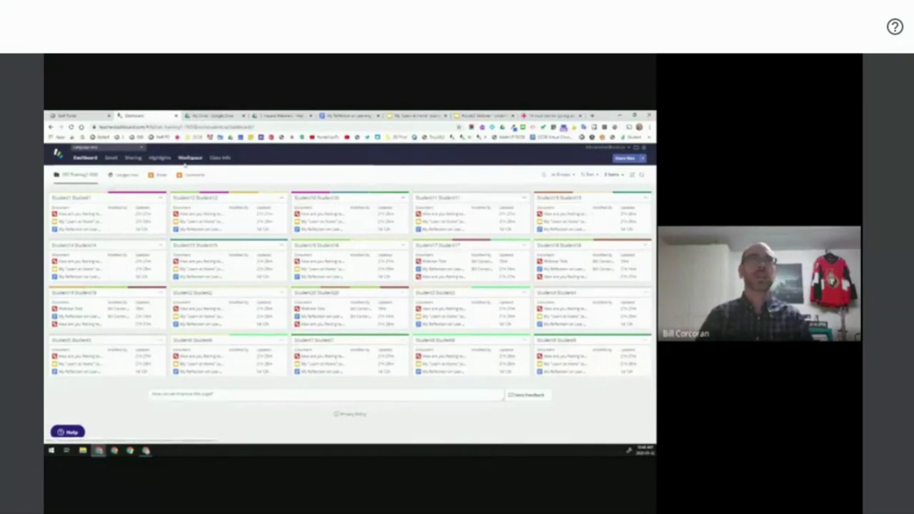
pyautogui.click(189, 159)
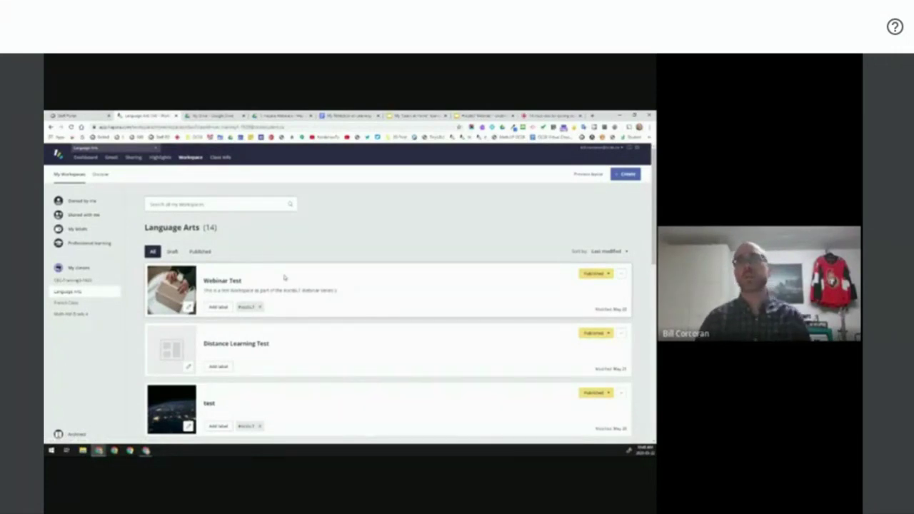
# Step: Open the Webinar Test workspace from the Language Arts list
pyautogui.click(220, 283)
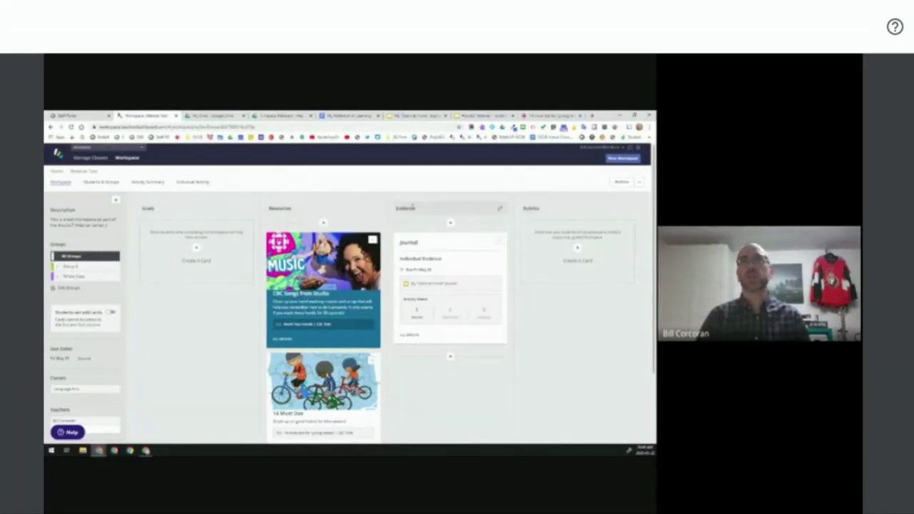
# Step: Preview the Journal card's student document, then open its Started activity-status count
pyautogui.moveTo(430, 276); pyautogui.dragTo(554, 309)
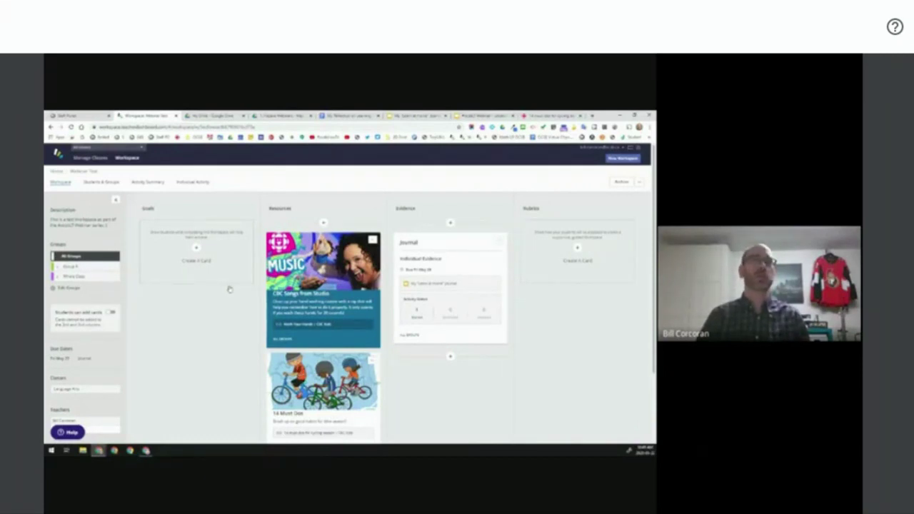
pyautogui.click(486, 286)
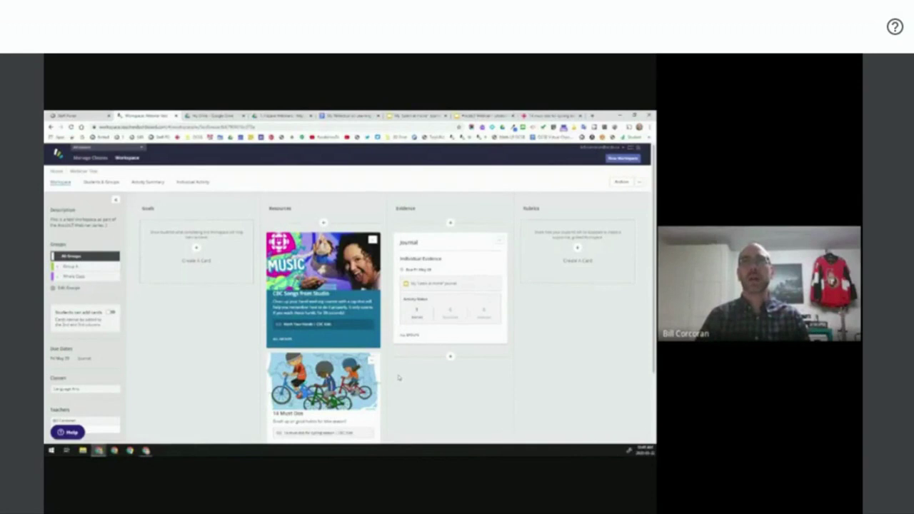
pyautogui.scroll(-1, 400, 377)
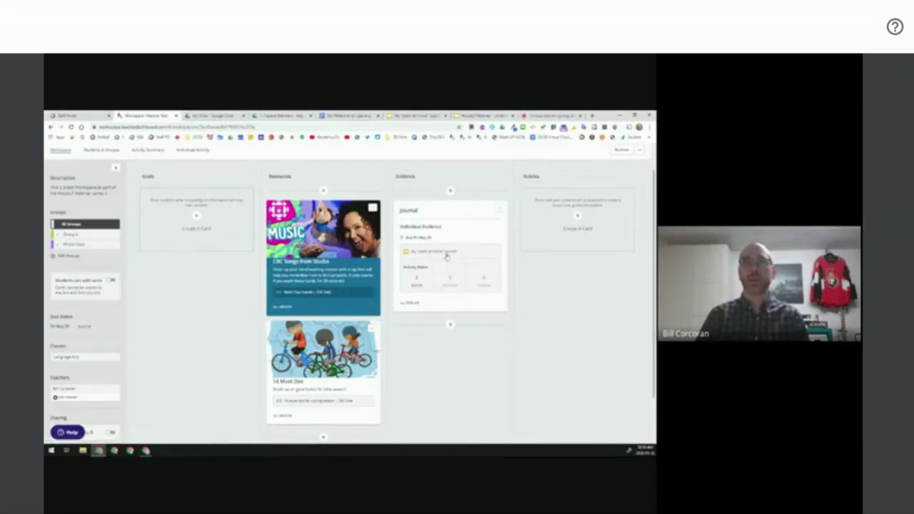
pyautogui.moveTo(445, 270)
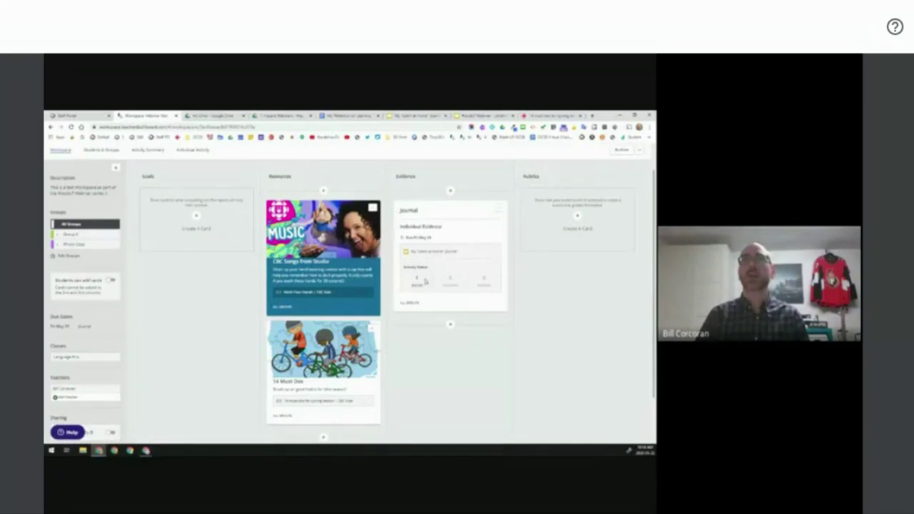
pyautogui.click(425, 283)
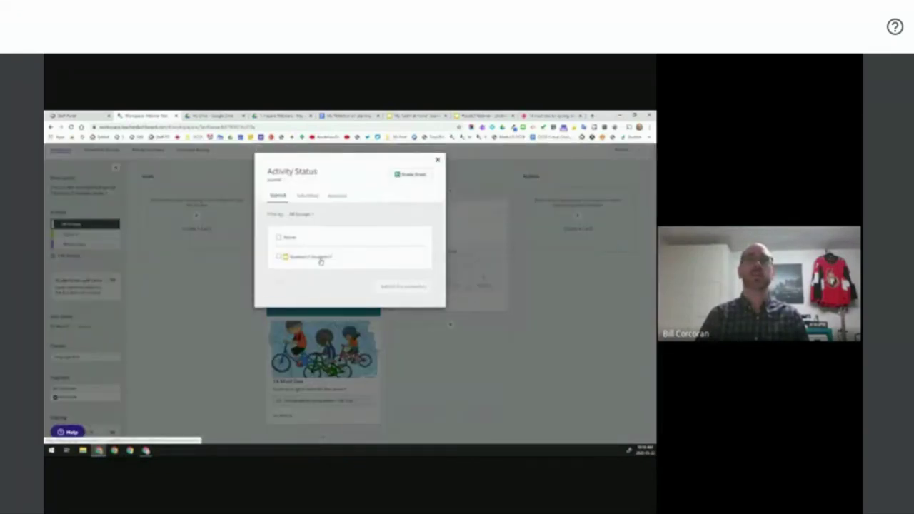
# Step: Open the started student's 'Learn at Home' journal and show the Friday, May 22nd, 2020 entry
pyautogui.moveTo(320, 260)
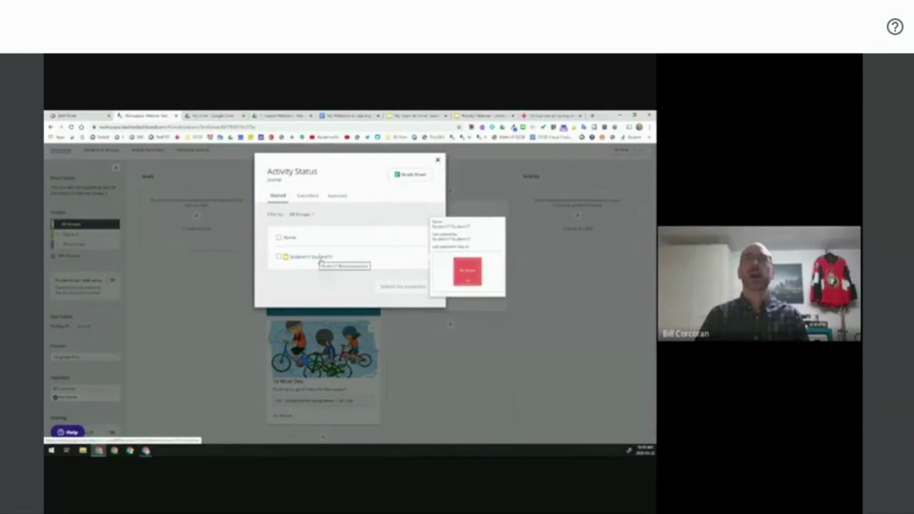
pyautogui.click(320, 260)
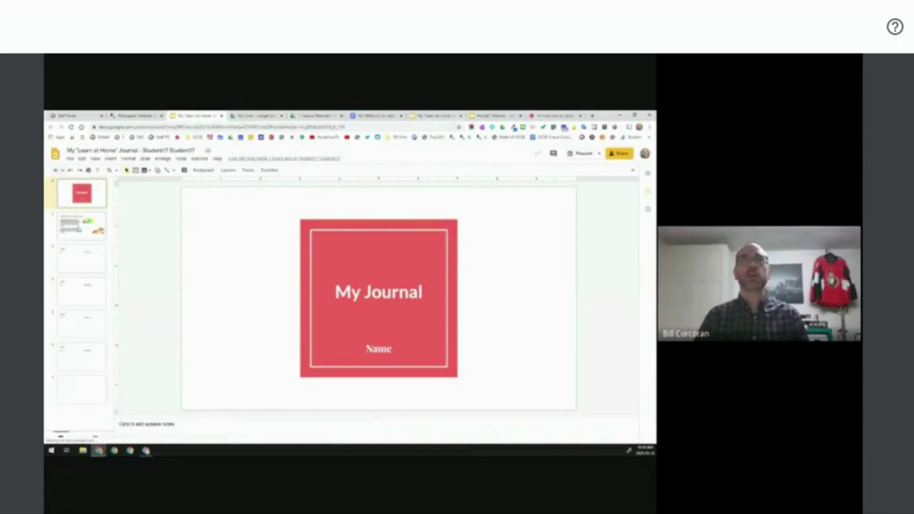
pyautogui.click(83, 225)
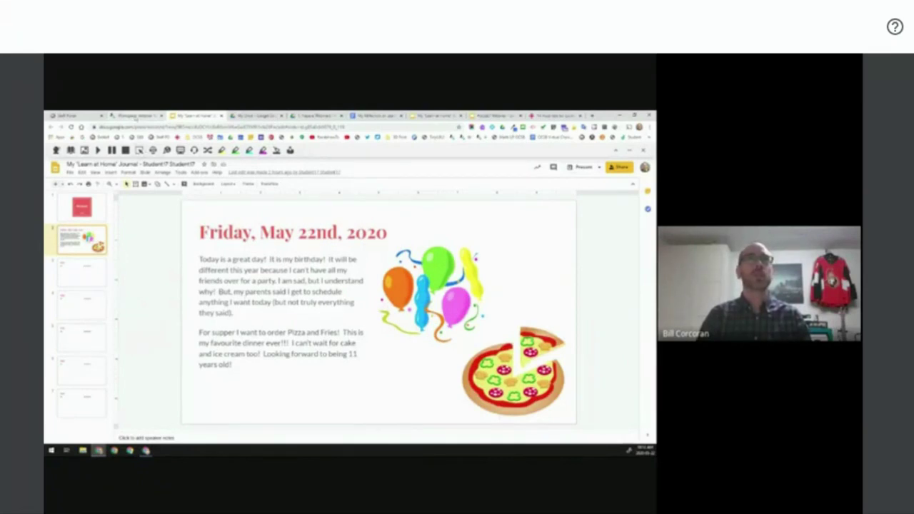
# Step: Return to the Workspace tab showing the Journal's Activity Status
pyautogui.click(136, 118)
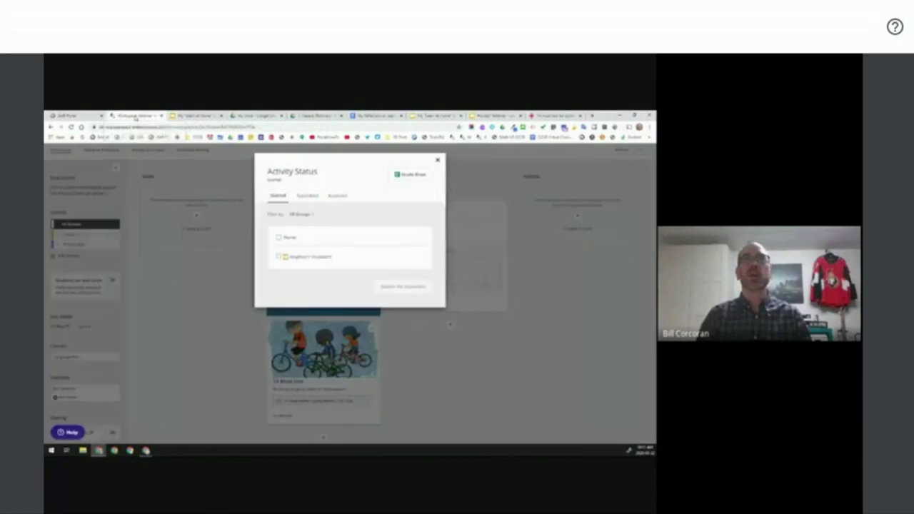
# Step: Check that no journals are submitted, return to the one started student, and close Activity Status
pyautogui.moveTo(319, 262)
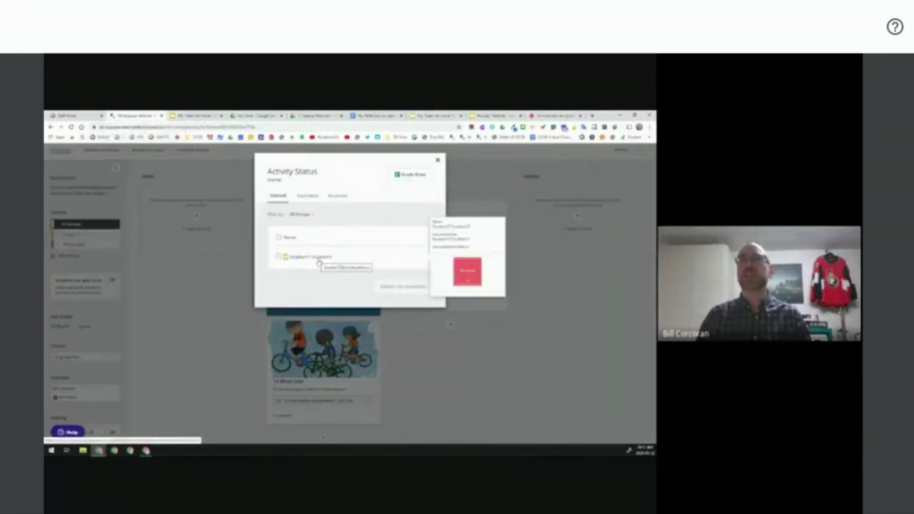
pyautogui.click(309, 198)
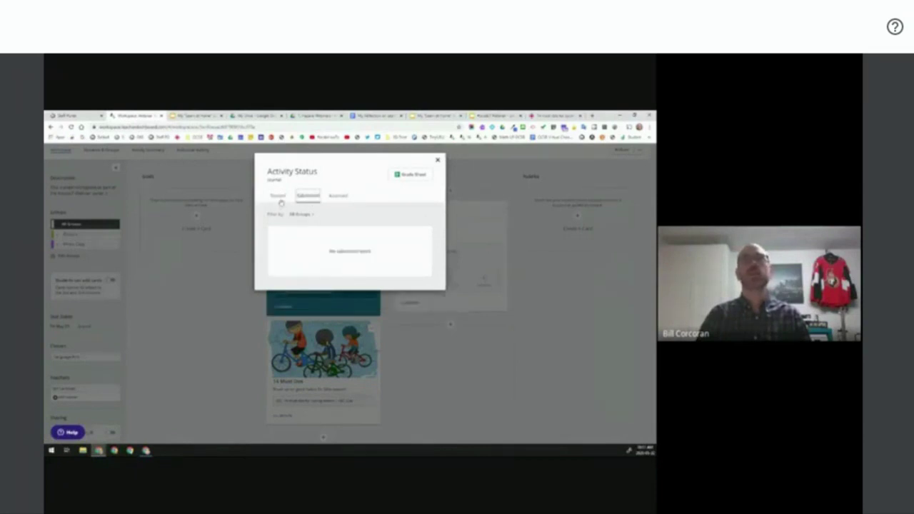
pyautogui.click(279, 200)
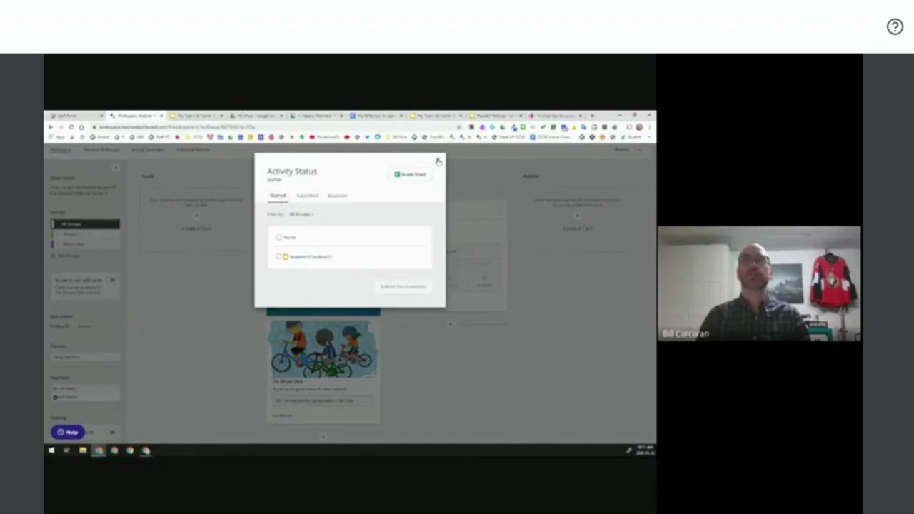
pyautogui.click(438, 161)
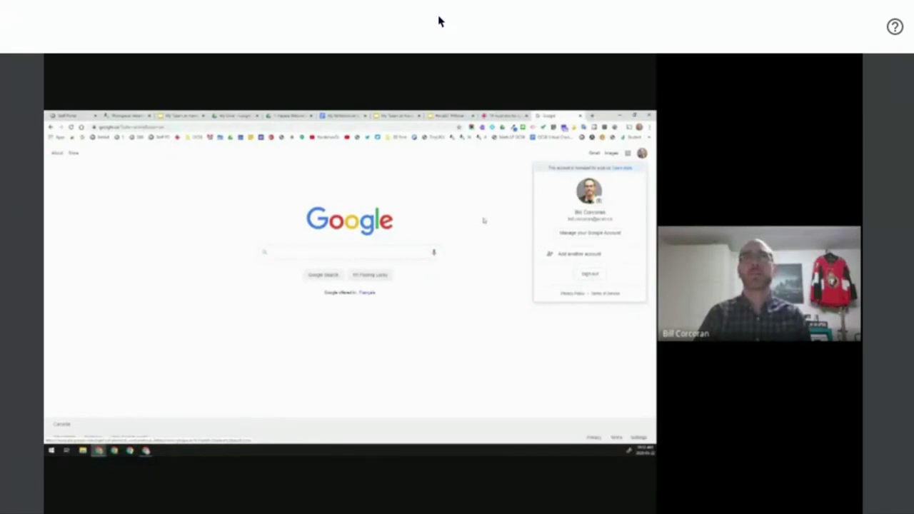
# Step: Dismiss the account panel and switch to the third open Chrome tab
pyautogui.moveTo(606, 154)
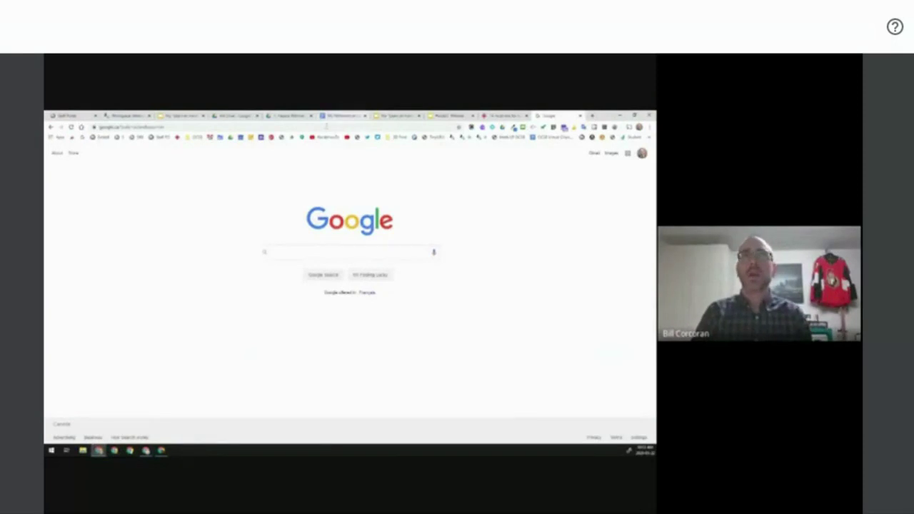
pyautogui.click(177, 116)
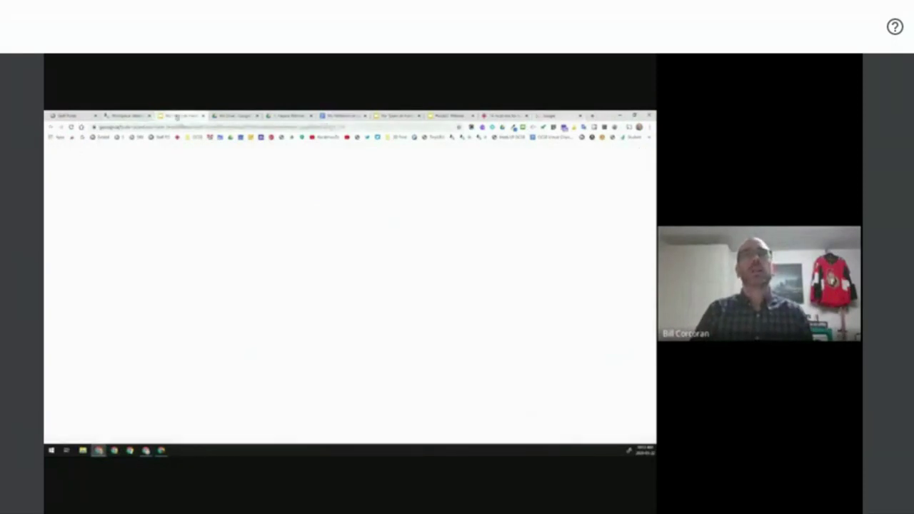